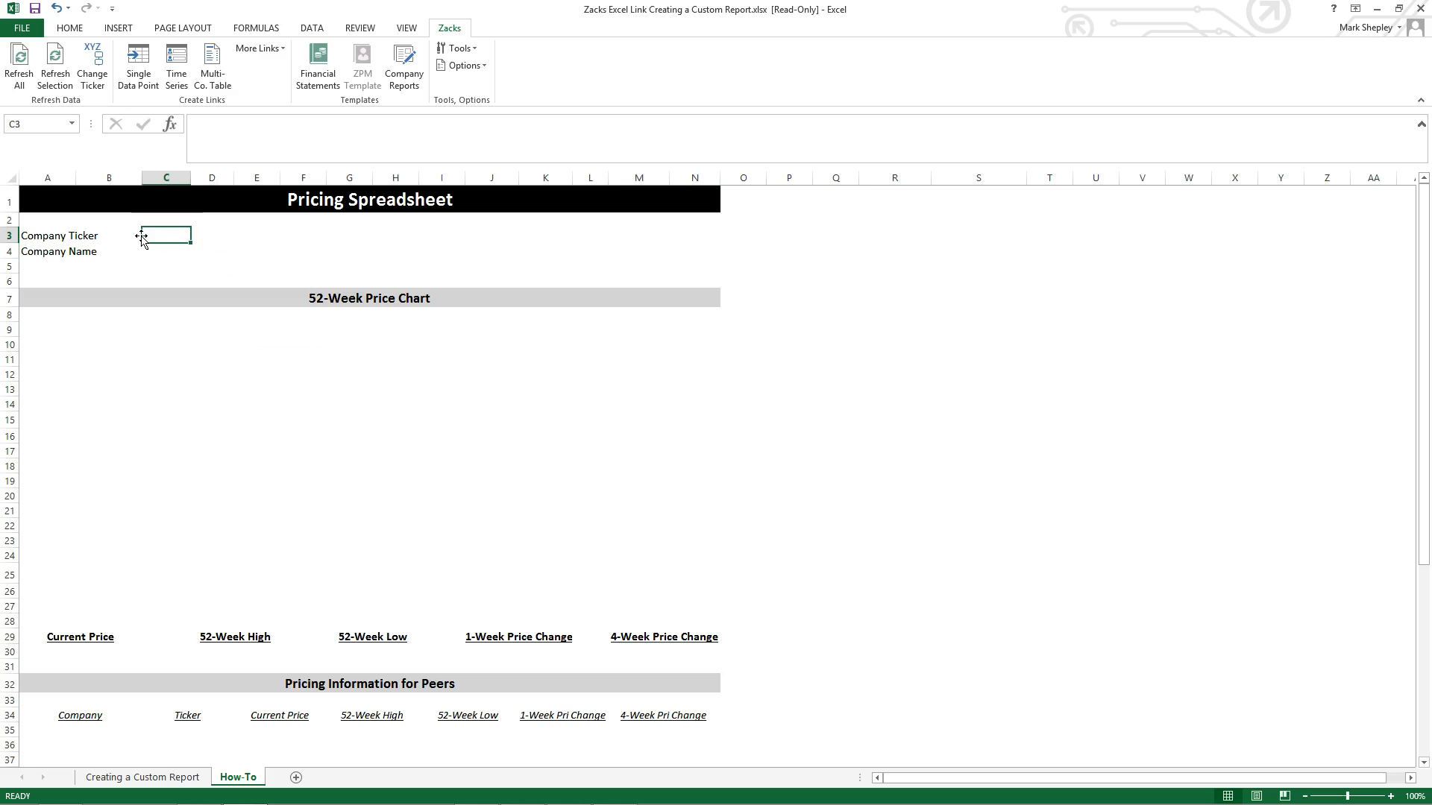
Link cell C3 to the Ticker item from Current Market Data's Descriptive category as a single data point and update the Zacks data
{"action": "left_click", "coordinate": [145, 68]}
{"action": "left_click", "coordinate": [396, 288]}
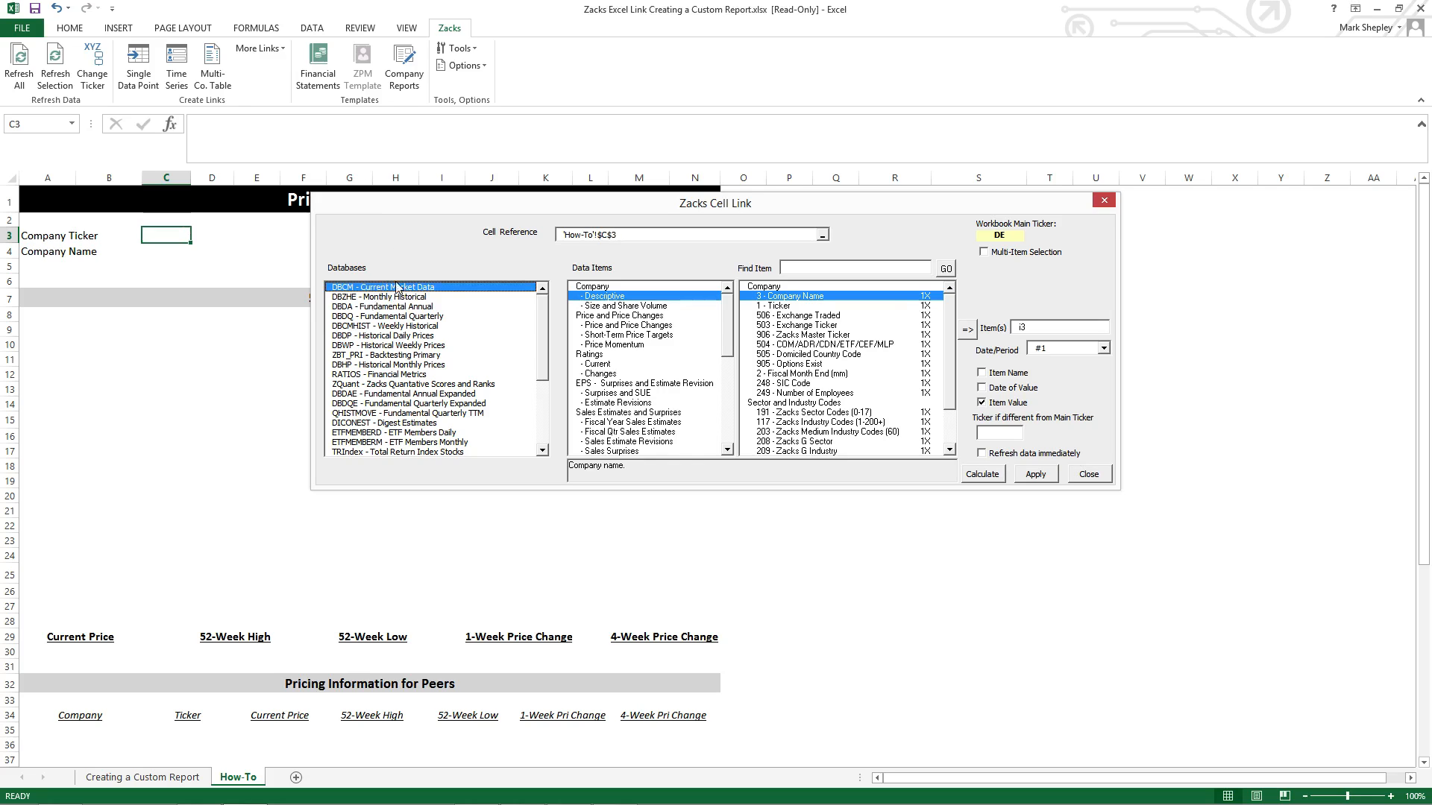
{"action": "left_click", "coordinate": [634, 298]}
{"action": "left_click", "coordinate": [787, 307]}
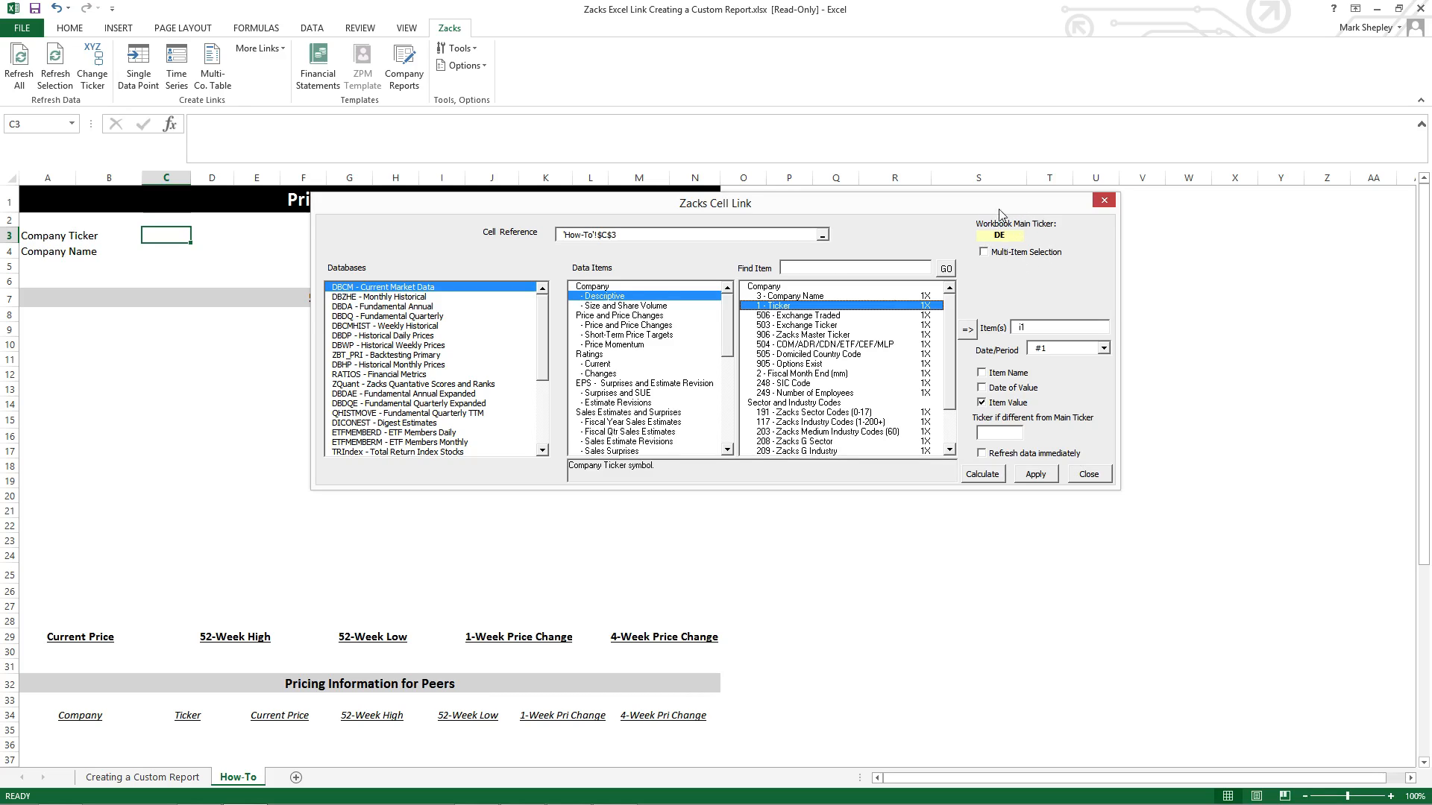
{"action": "left_click", "coordinate": [1034, 475]}
{"action": "left_click", "coordinate": [1079, 478]}
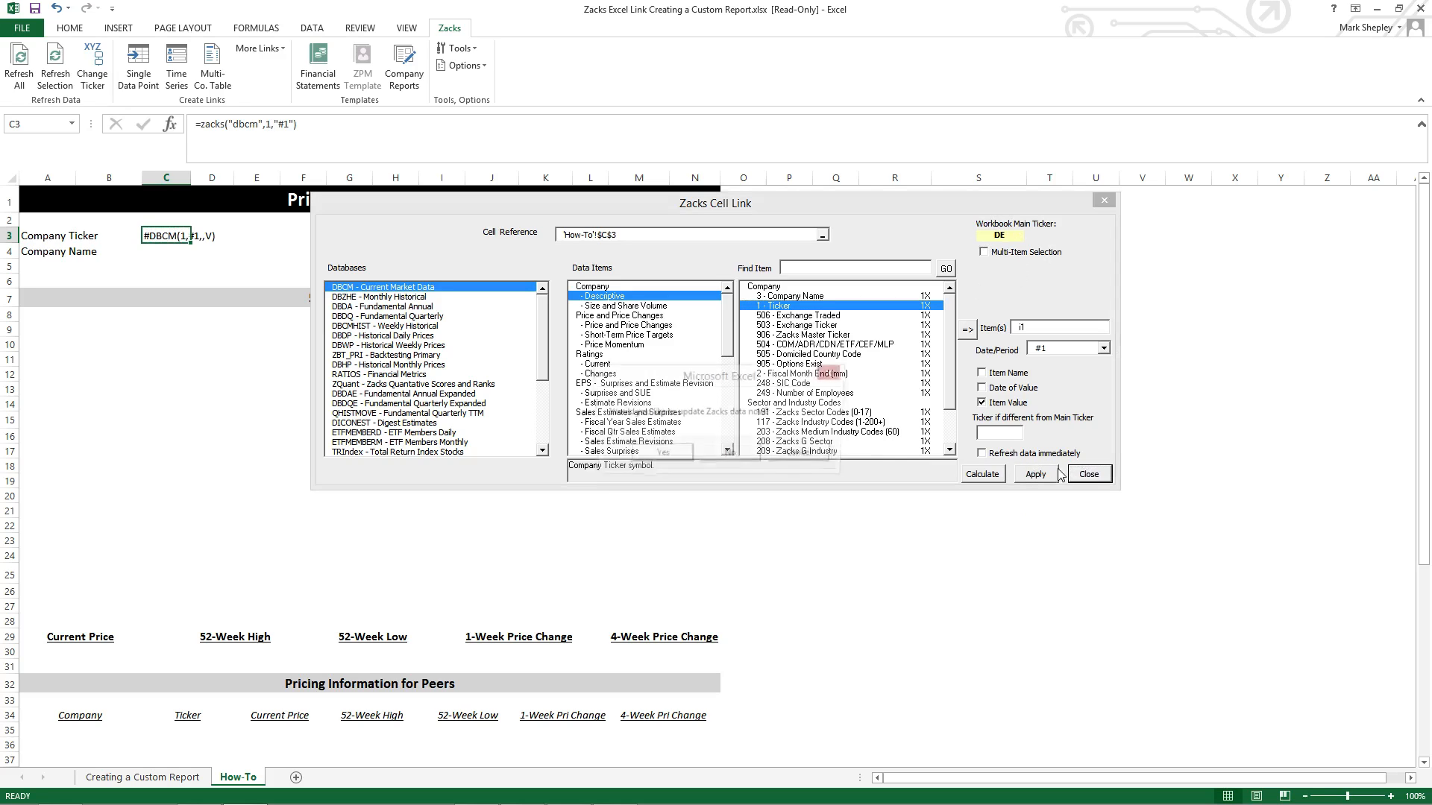
{"action": "left_click", "coordinate": [671, 457]}
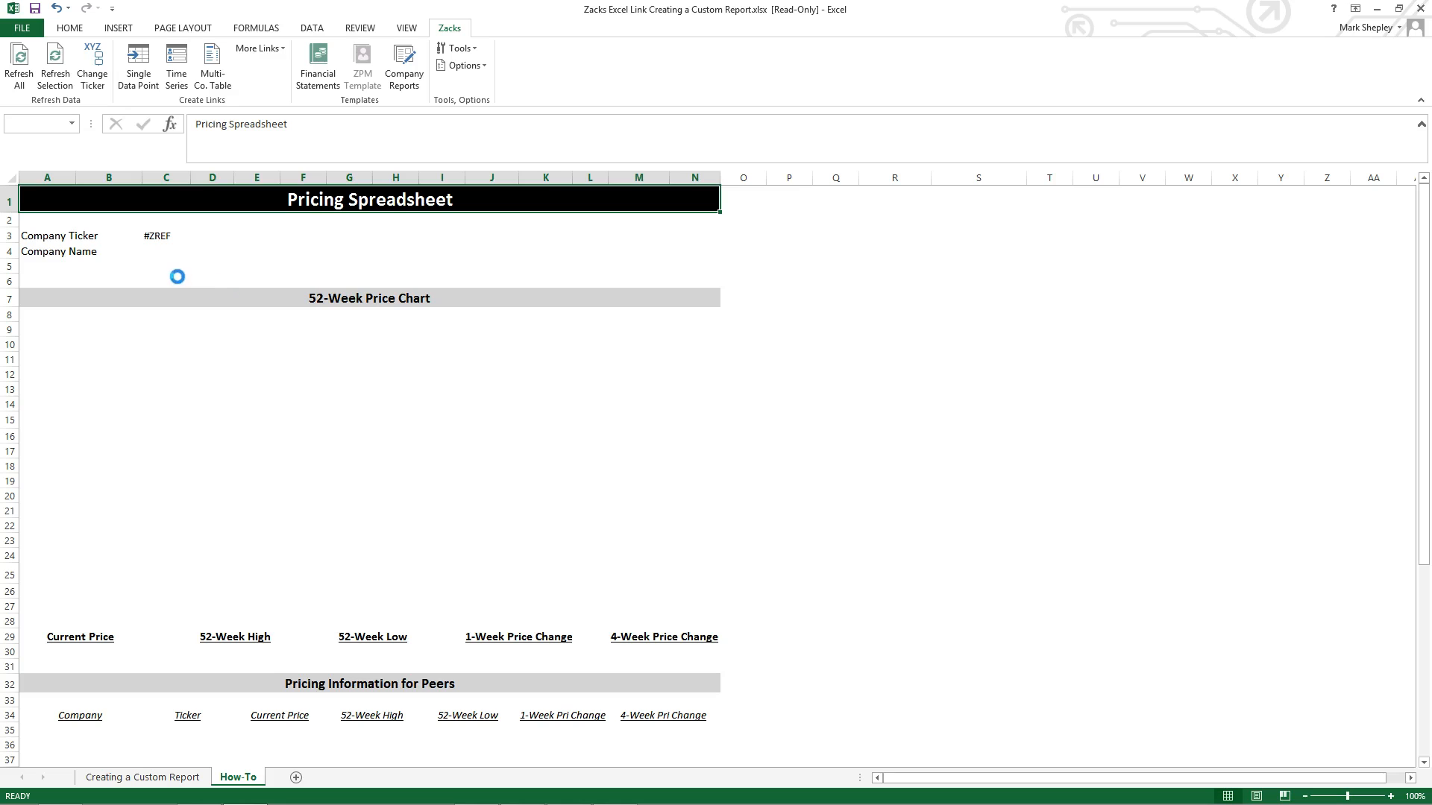
{"action": "left_click", "coordinate": [158, 237]}
Link cell C4 to the Company Name item from Current Market Data, update the Zacks data and check both company cells
{"action": "left_click", "coordinate": [157, 252]}
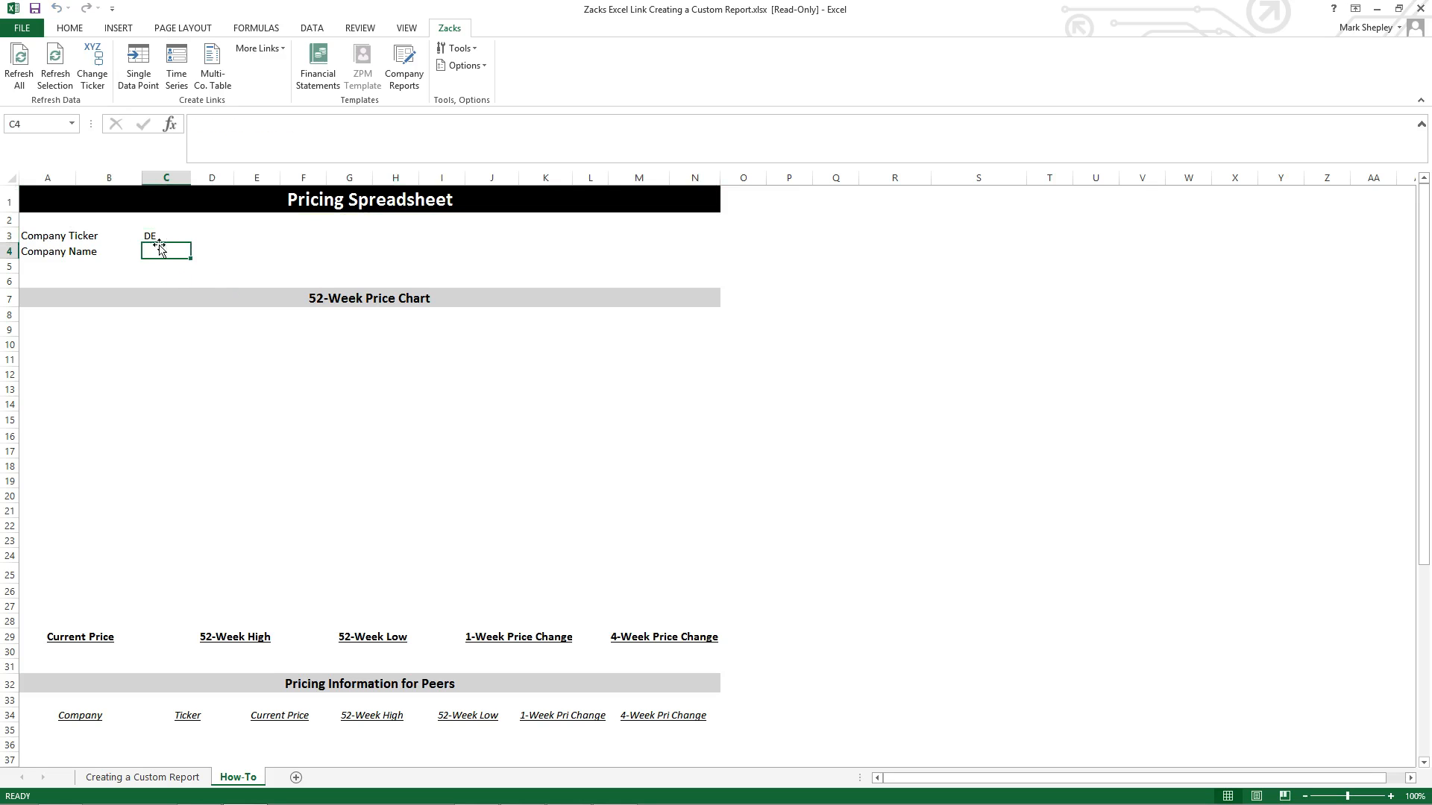
{"action": "left_click", "coordinate": [138, 65]}
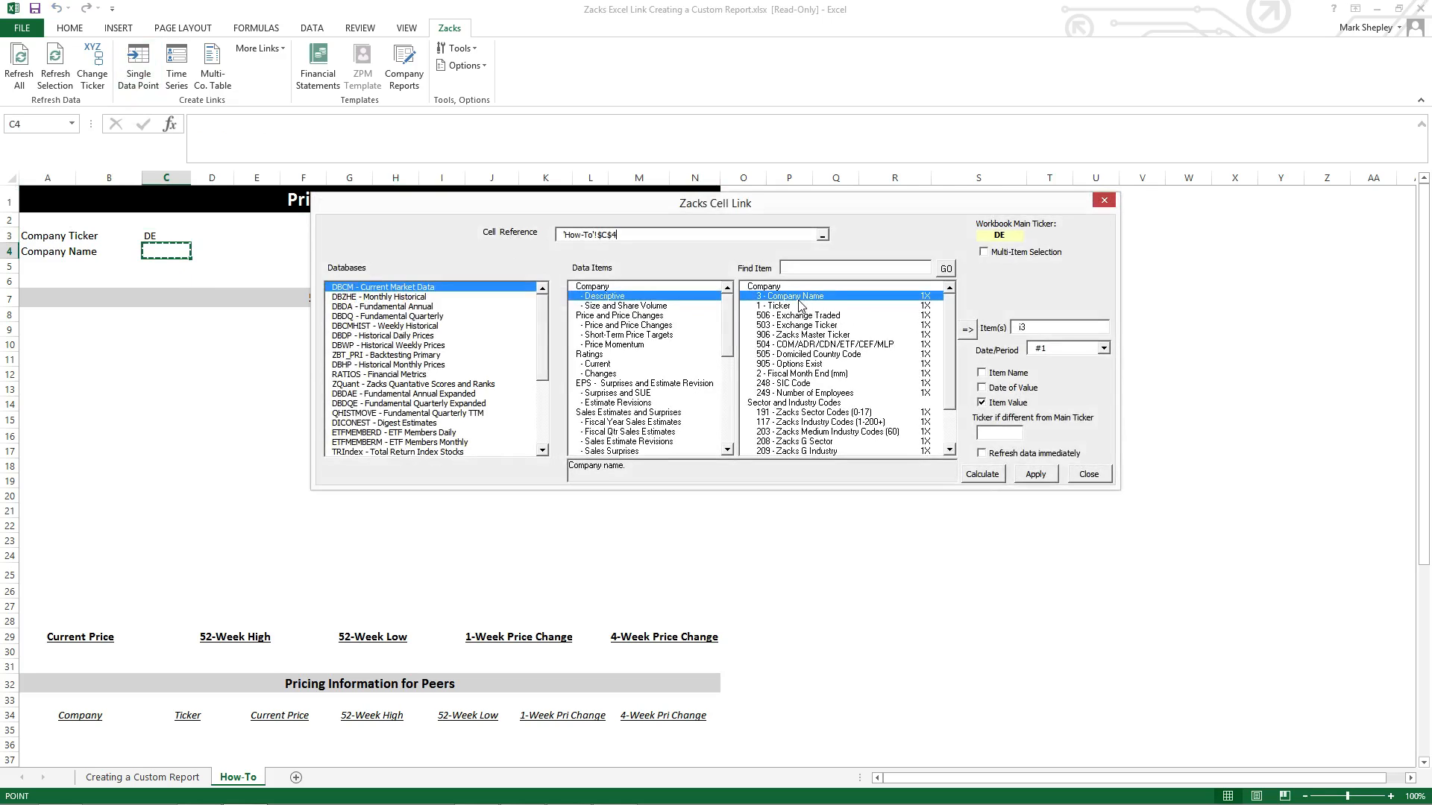
{"action": "left_click", "coordinate": [1038, 473]}
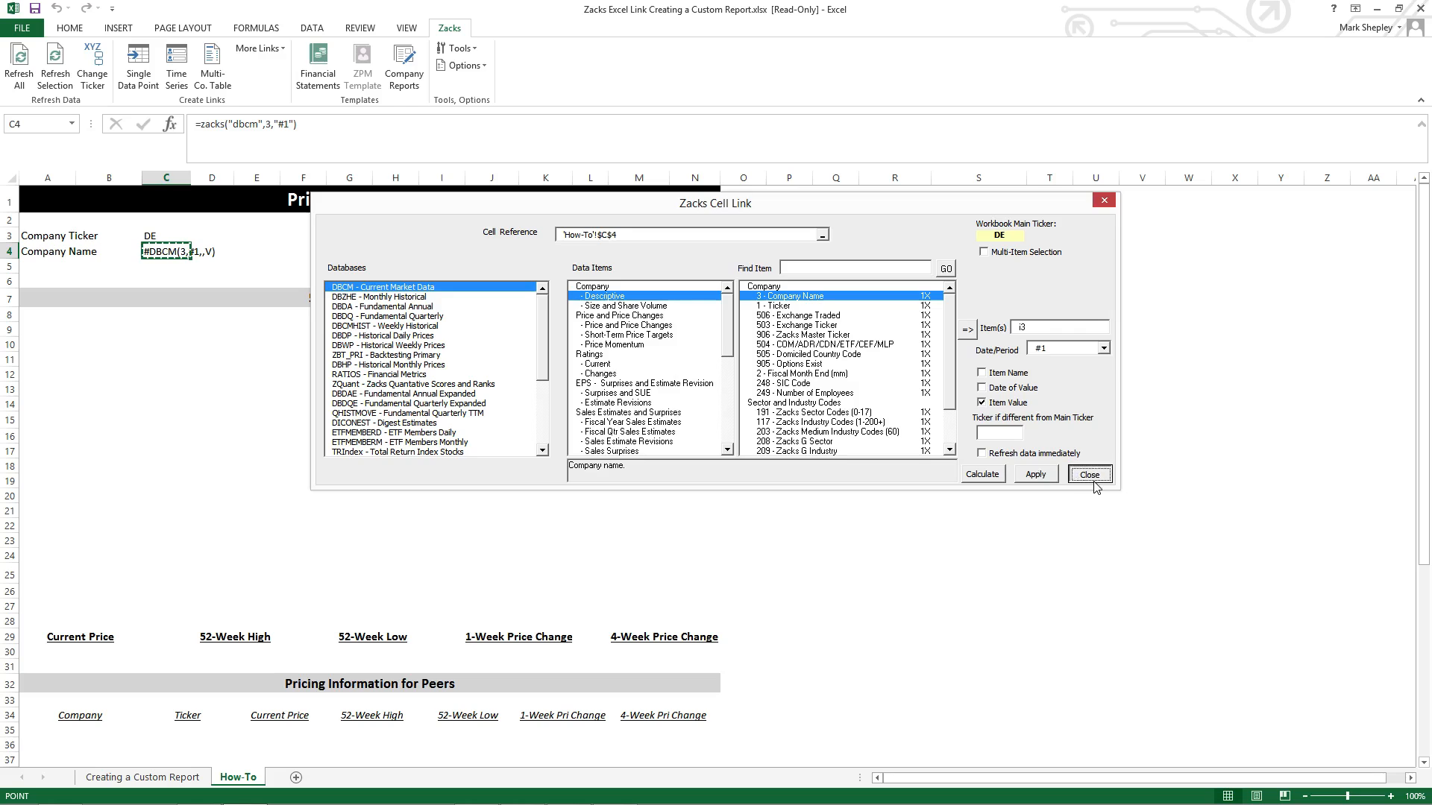
{"action": "left_click", "coordinate": [1088, 473]}
{"action": "left_click", "coordinate": [659, 455]}
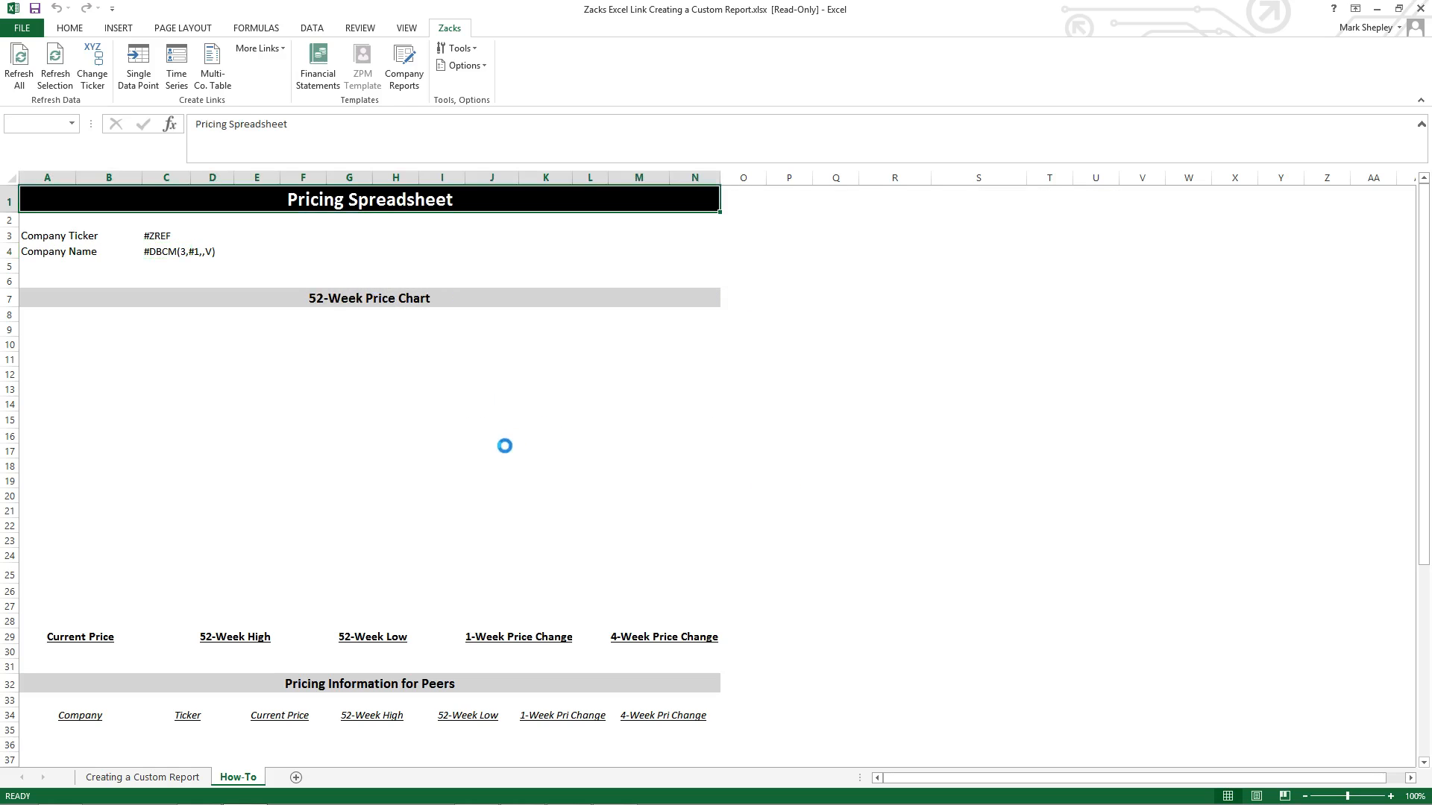
{"action": "left_click", "coordinate": [157, 235]}
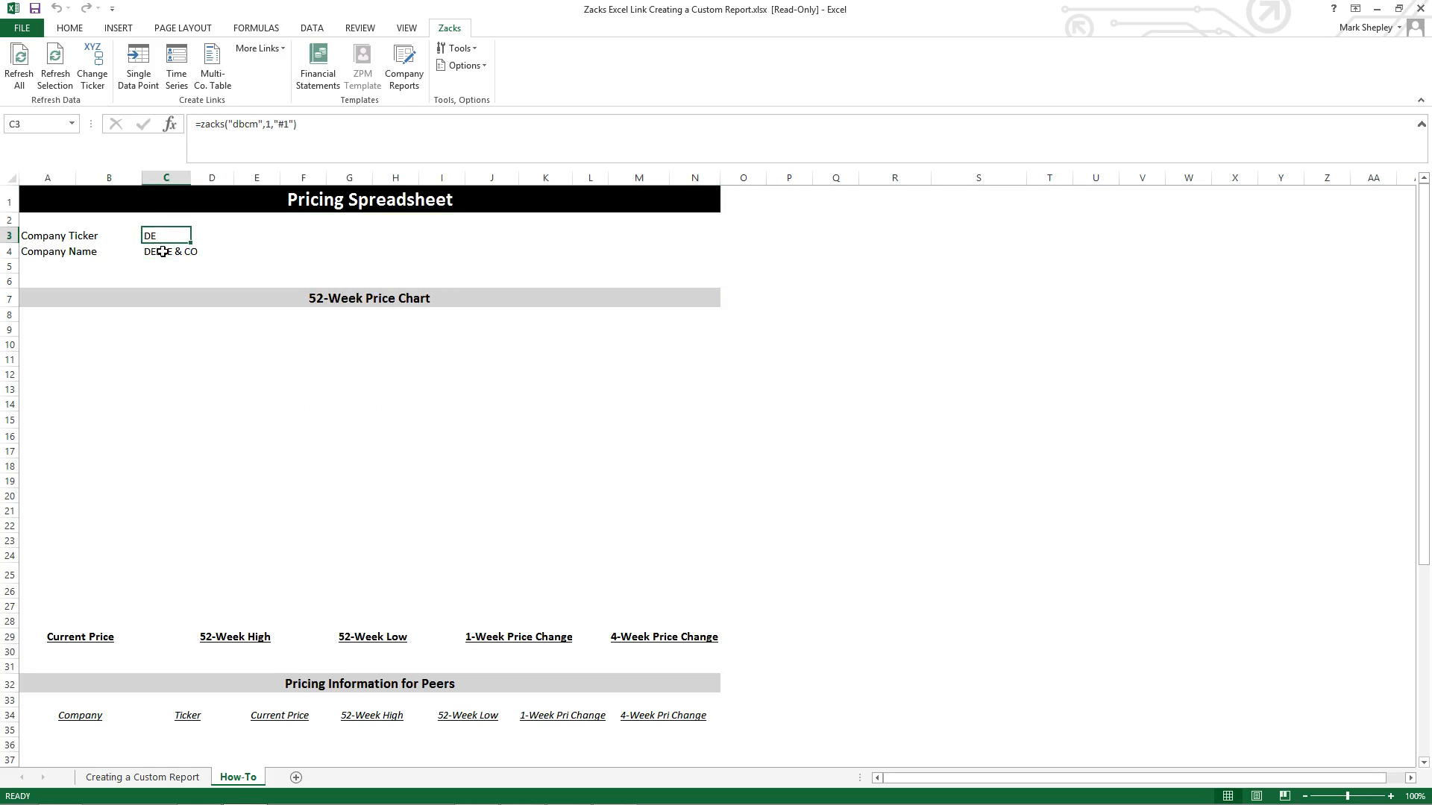
{"action": "left_click", "coordinate": [162, 252]}
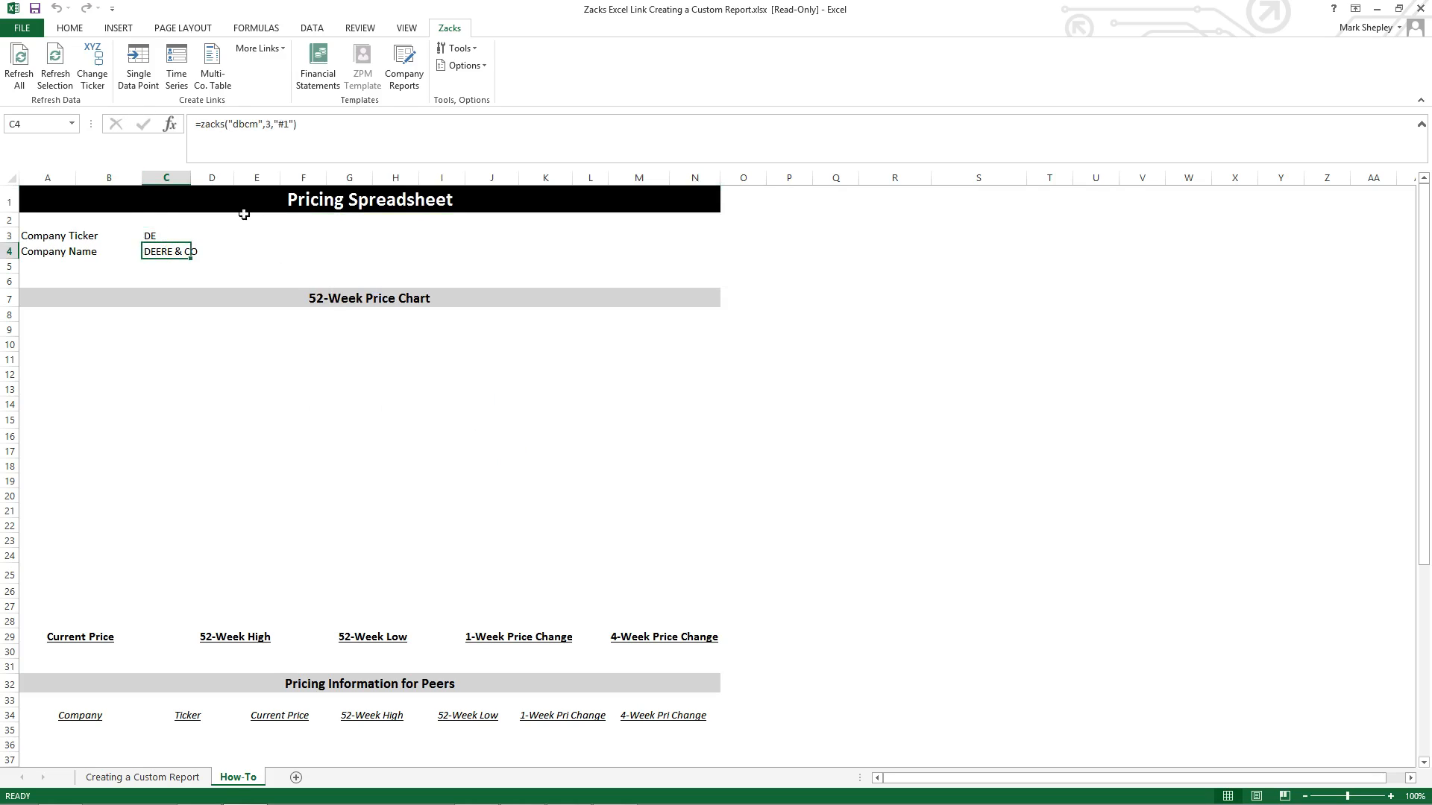
Change the workbook's main ticker to SBUX
{"action": "left_click", "coordinate": [93, 65]}
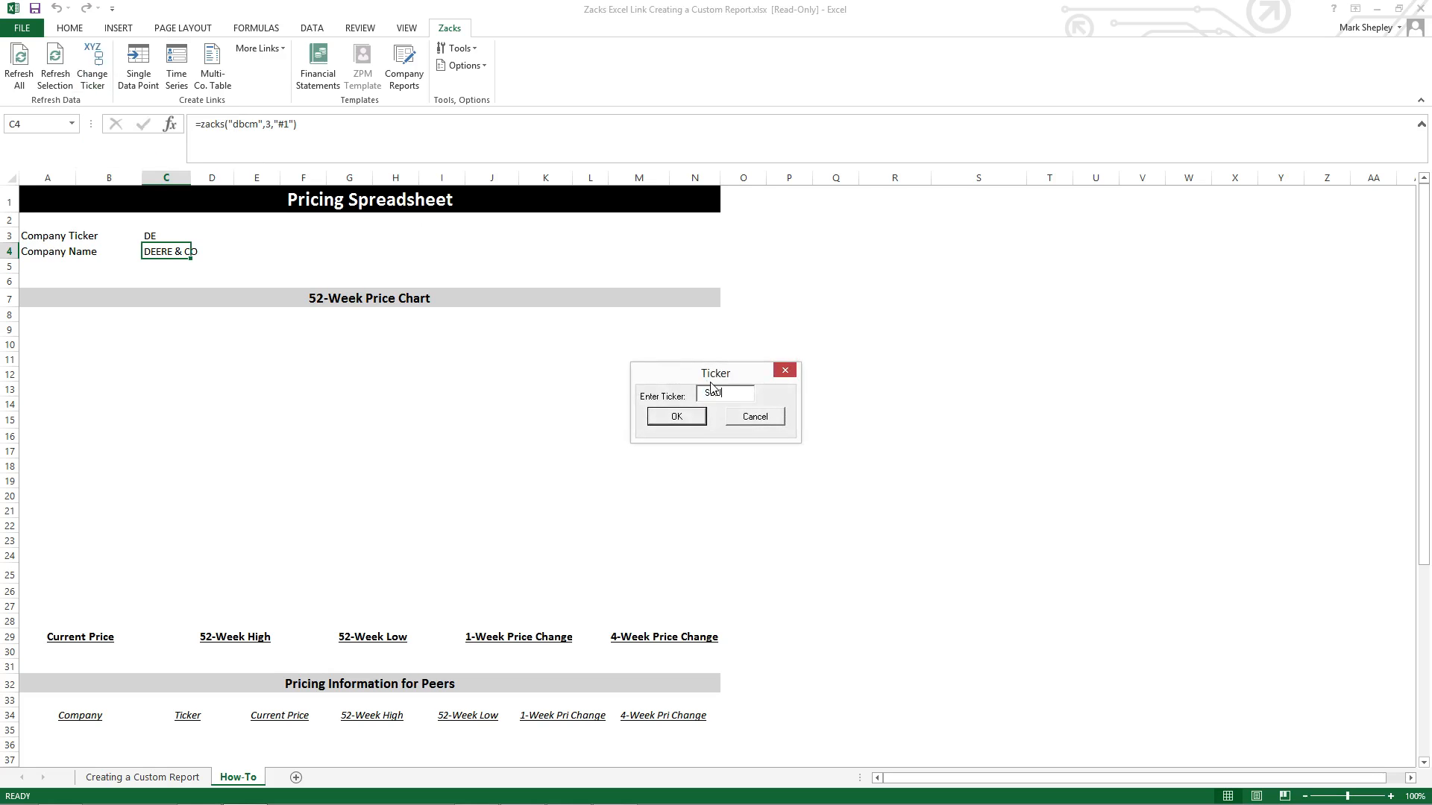
{"action": "type", "text": "SBUX"}
{"action": "left_click", "coordinate": [676, 420]}
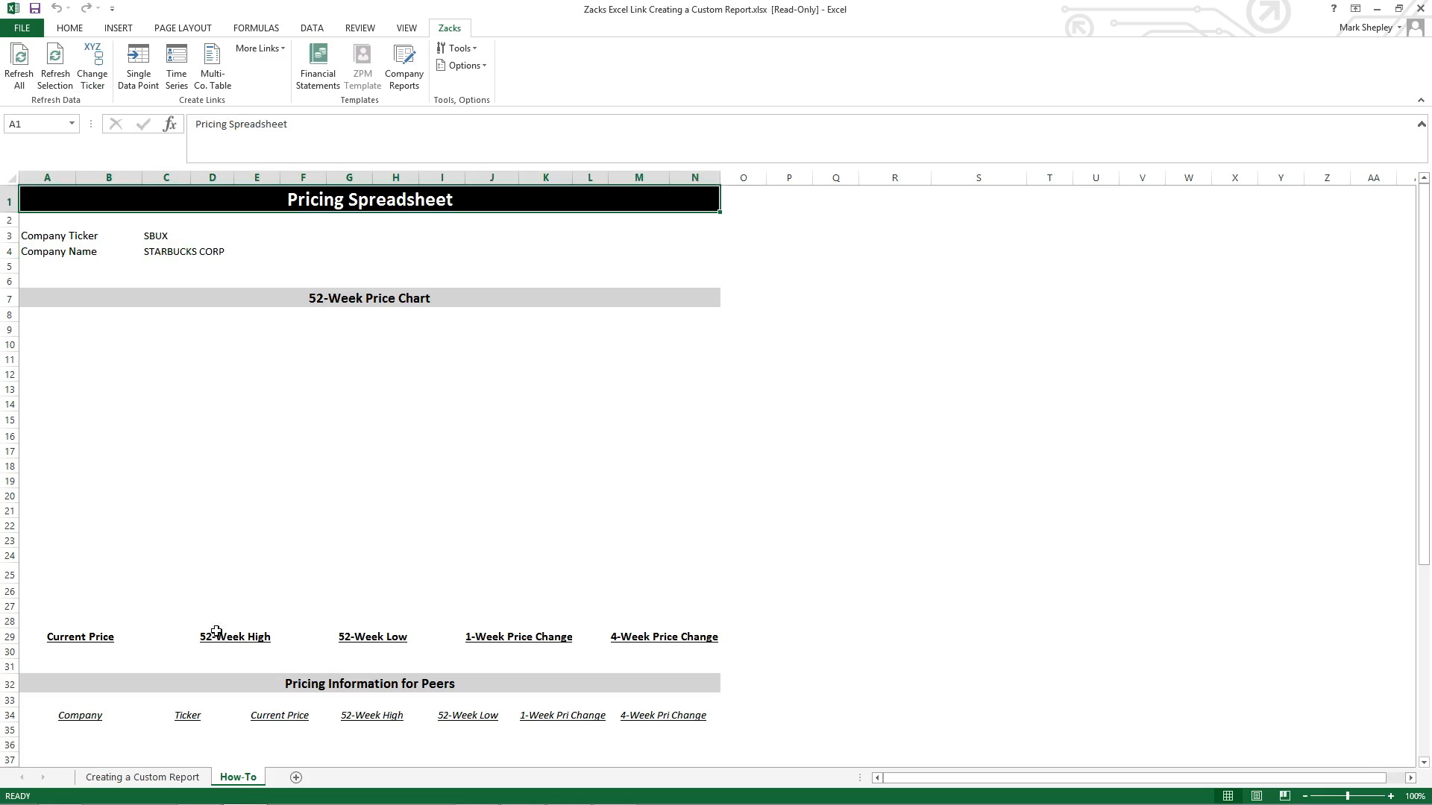
Link the cell under Current Price to the Current Price item from Price and Price Changes, without updating the data
{"action": "left_click", "coordinate": [82, 651]}
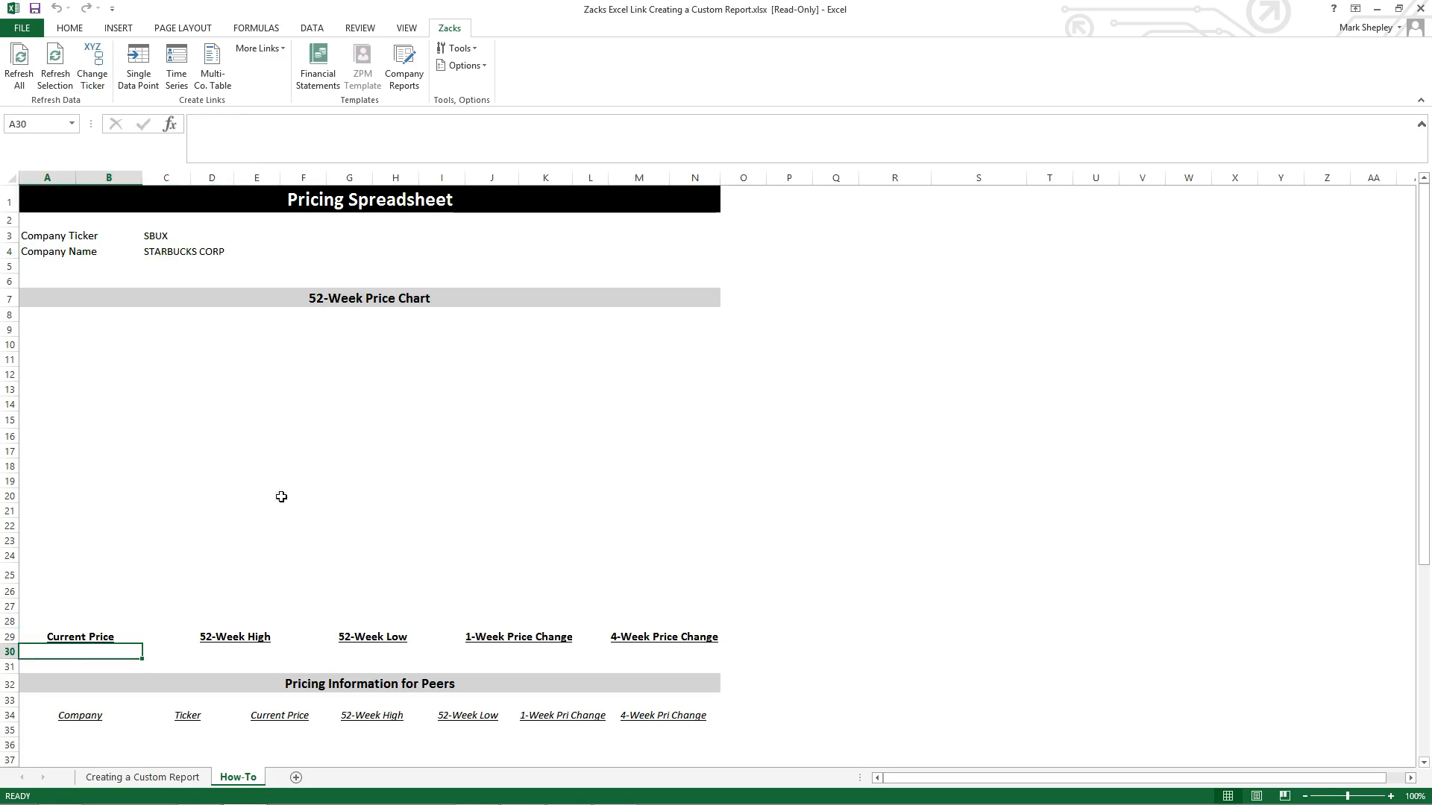
{"action": "left_click", "coordinate": [140, 75]}
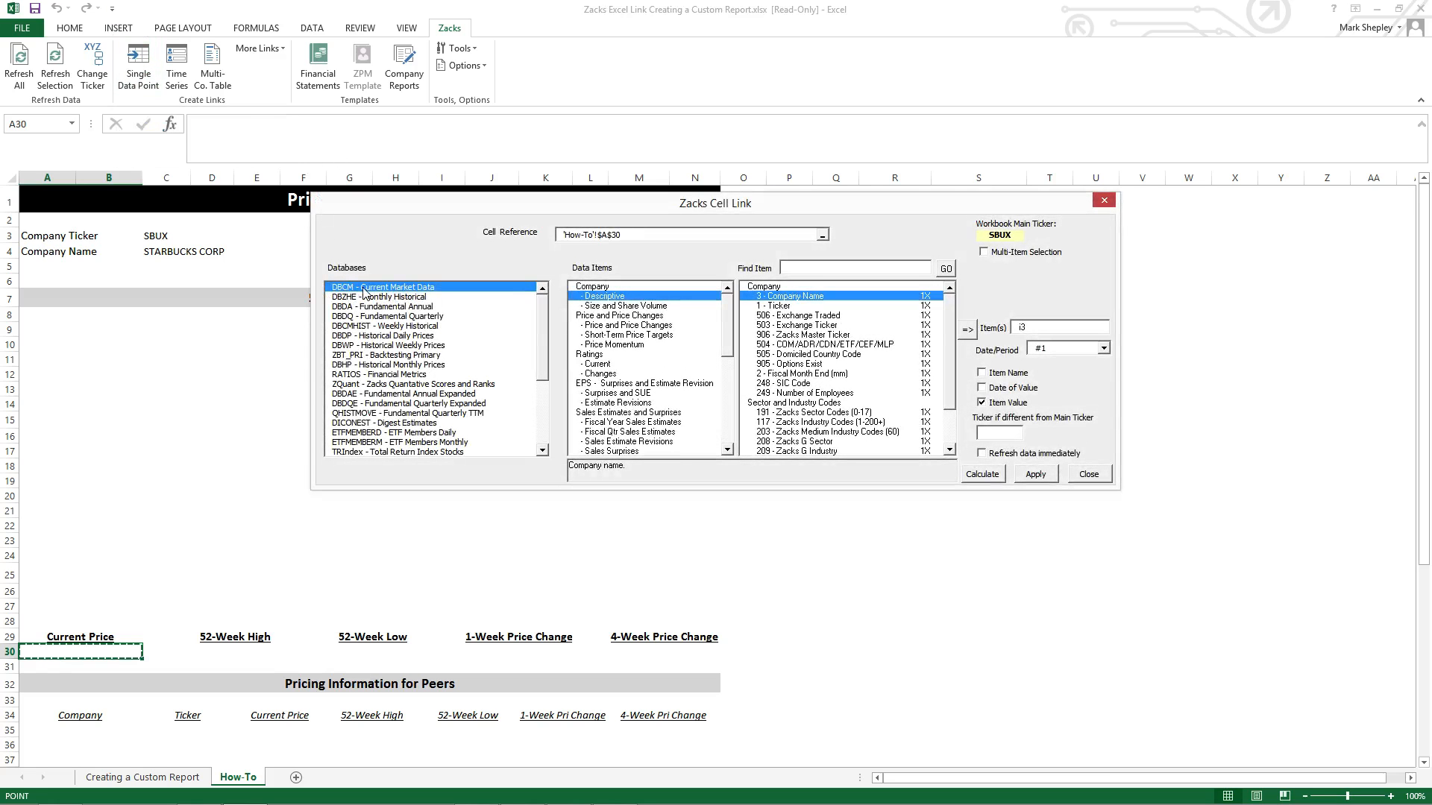
{"action": "left_click", "coordinate": [627, 325]}
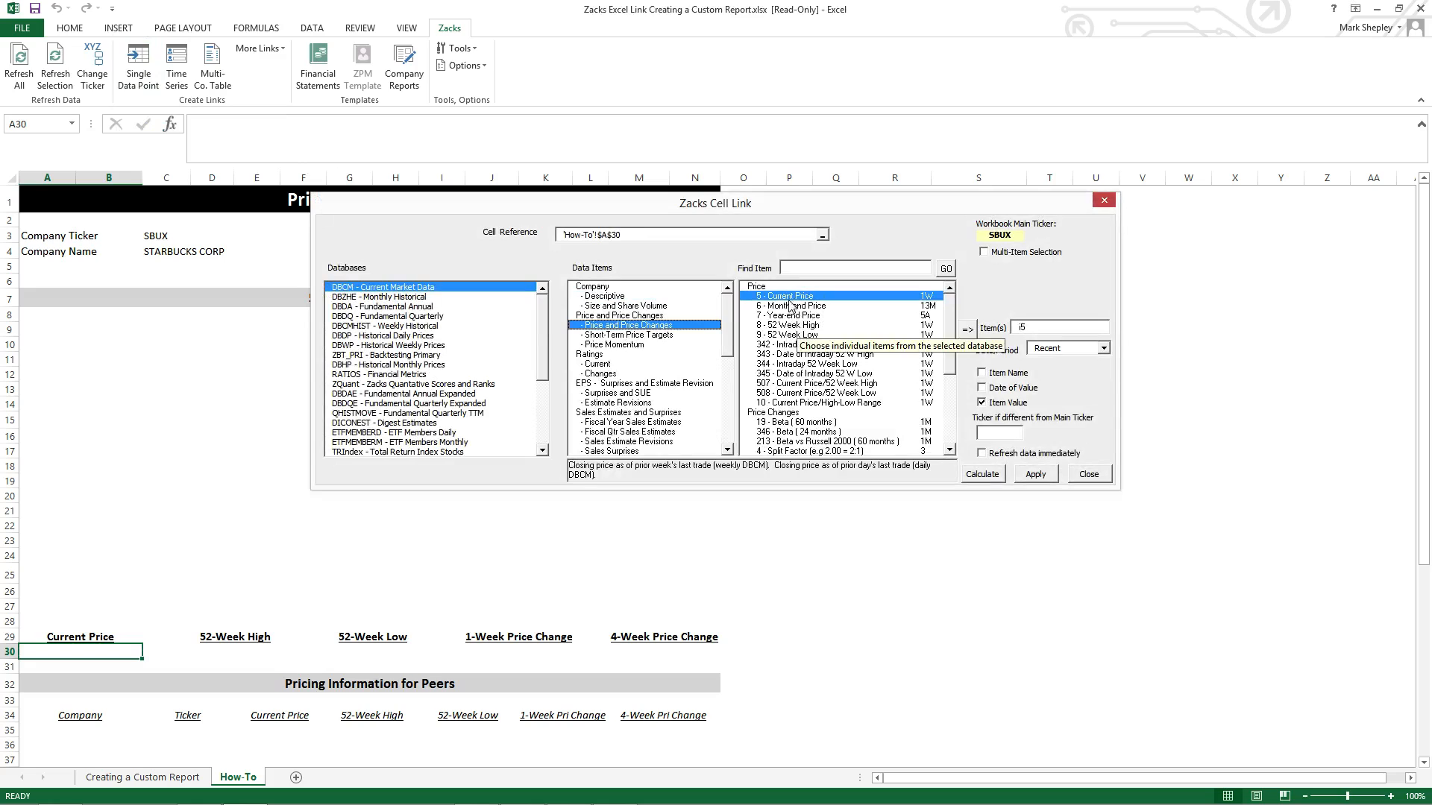
{"action": "left_click", "coordinate": [1044, 475]}
{"action": "left_click", "coordinate": [1090, 475]}
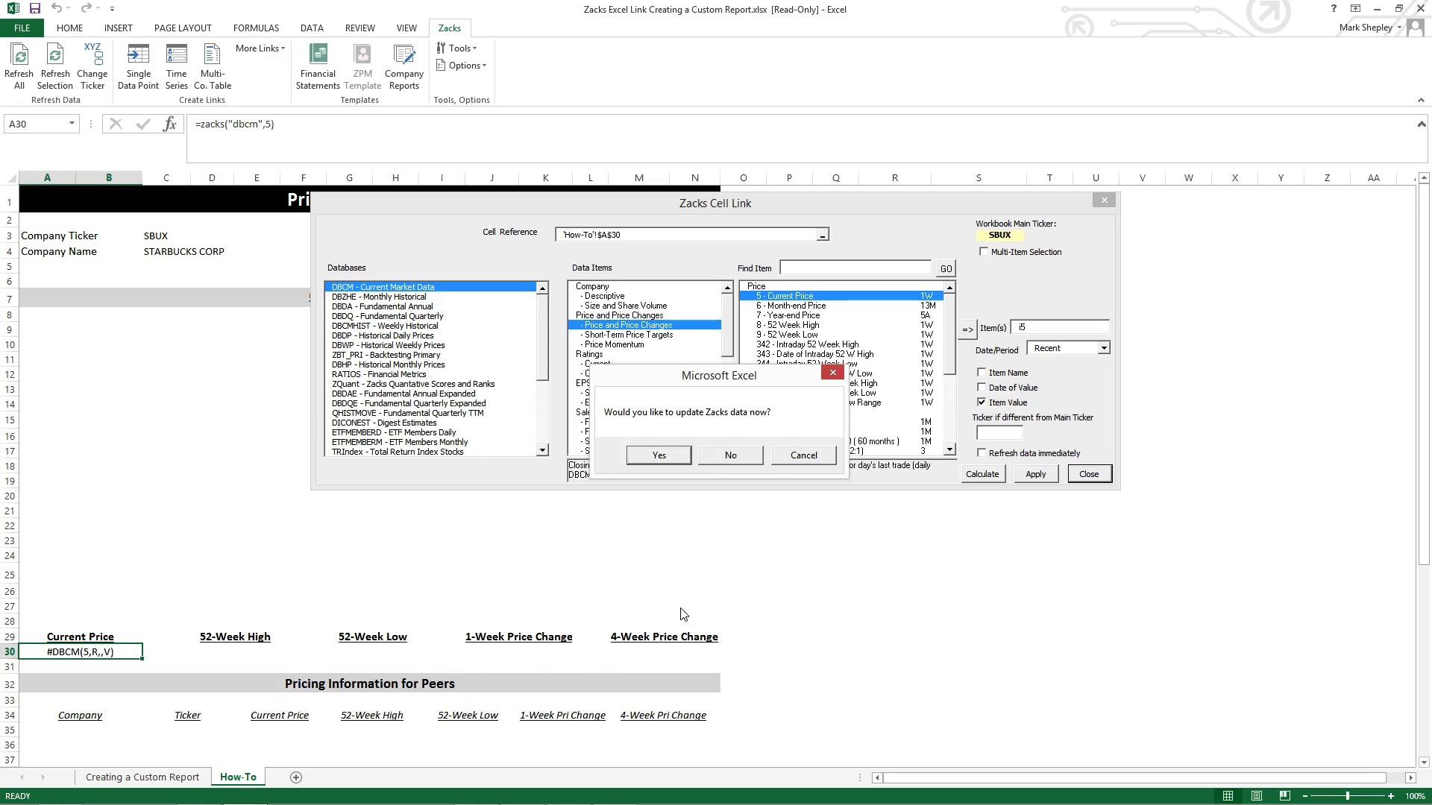
{"action": "left_click", "coordinate": [753, 455]}
Link the cell under 52-Week High in row 30 to the 52 Week High item, without updating the data
{"action": "left_click", "coordinate": [214, 646]}
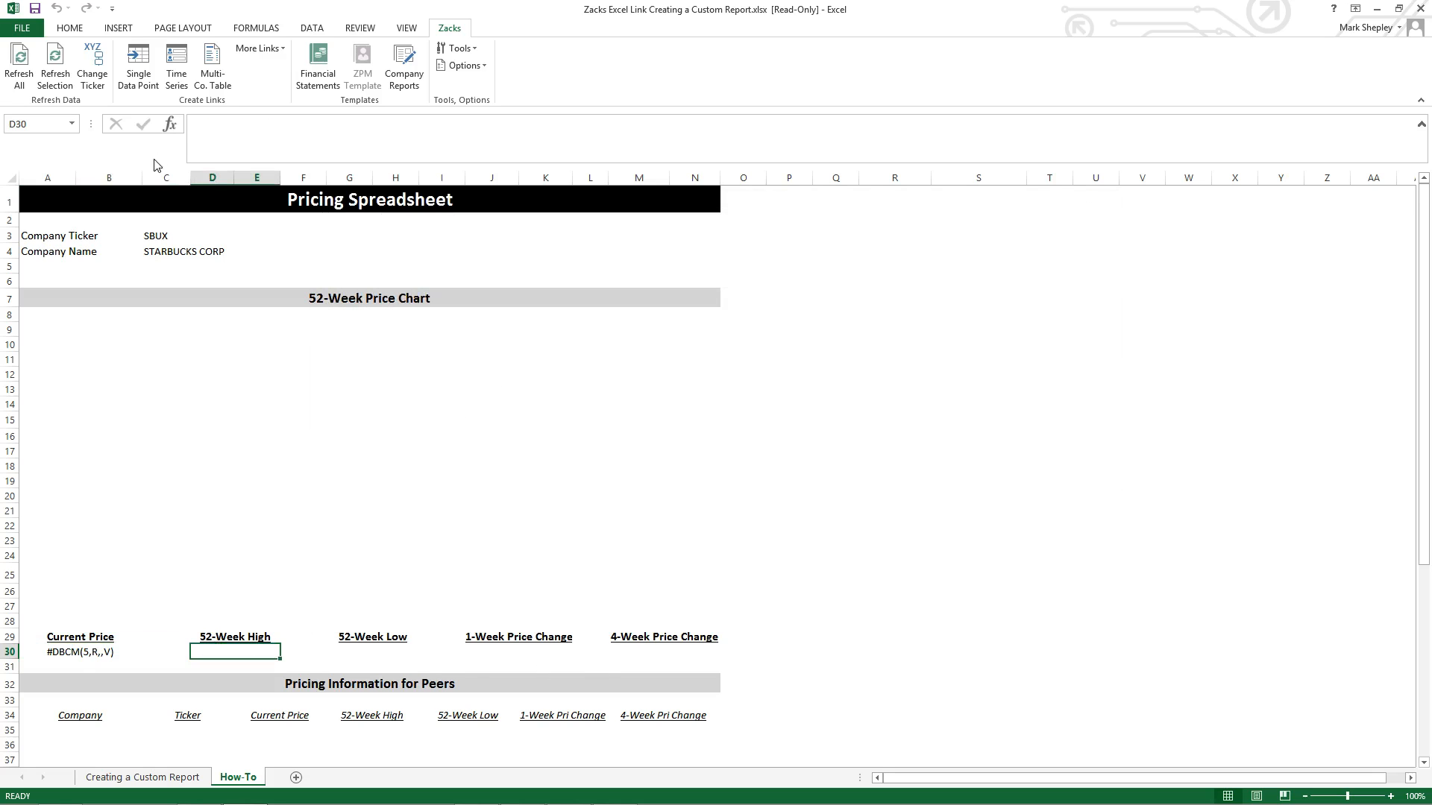
{"action": "left_click", "coordinate": [138, 67]}
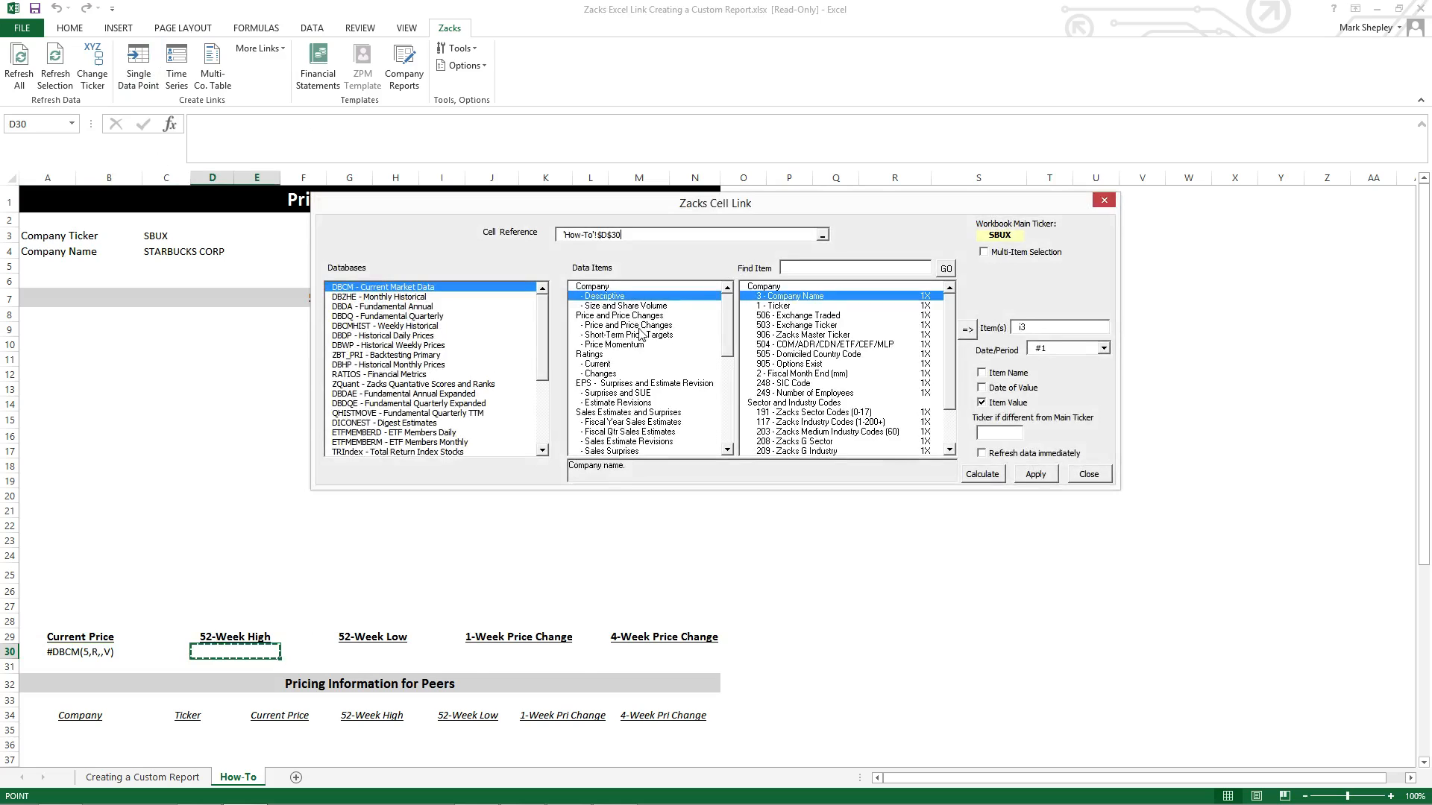
{"action": "left_click", "coordinate": [623, 326]}
{"action": "left_click", "coordinate": [807, 326]}
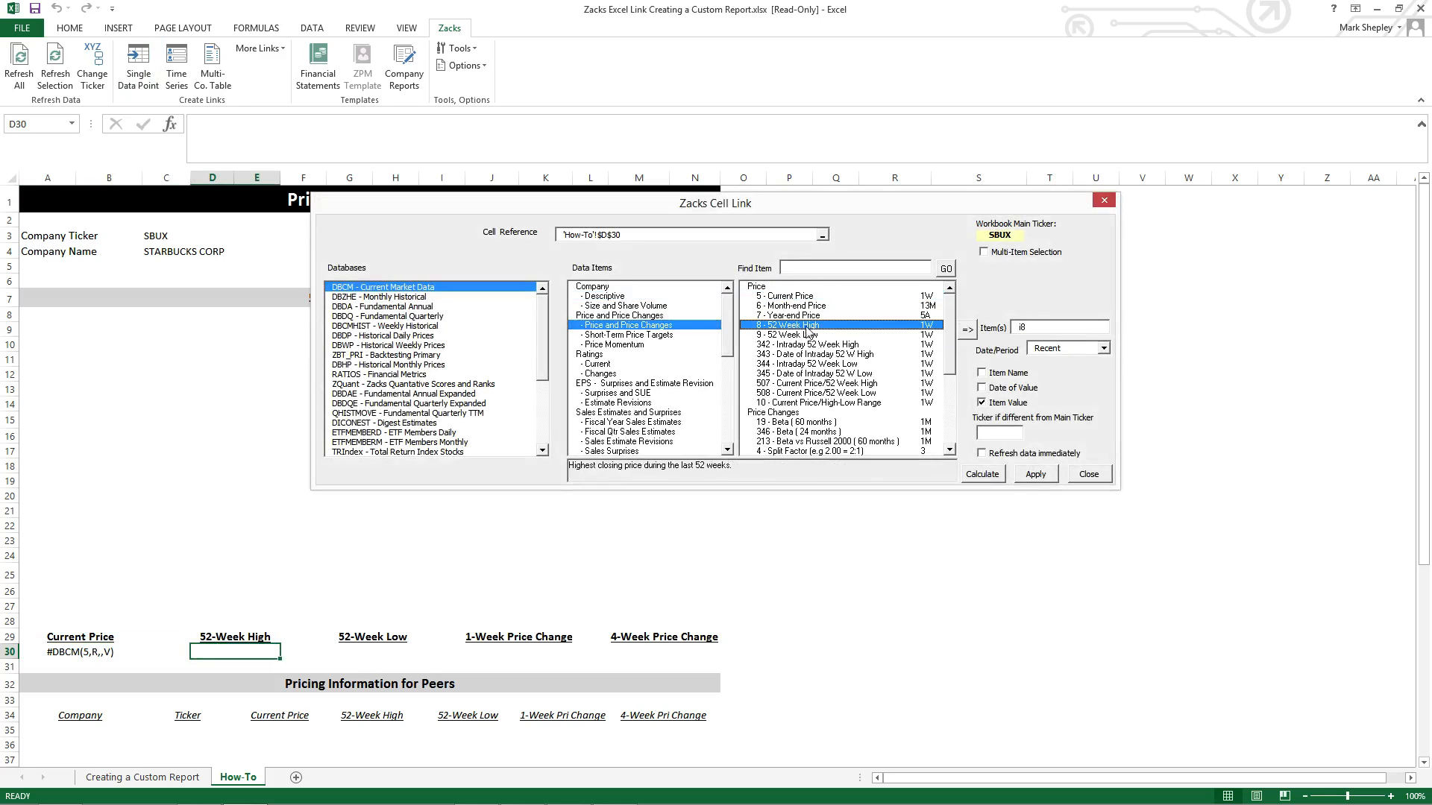
{"action": "left_click", "coordinate": [1035, 474]}
{"action": "left_click", "coordinate": [1088, 475]}
{"action": "left_click", "coordinate": [752, 455]}
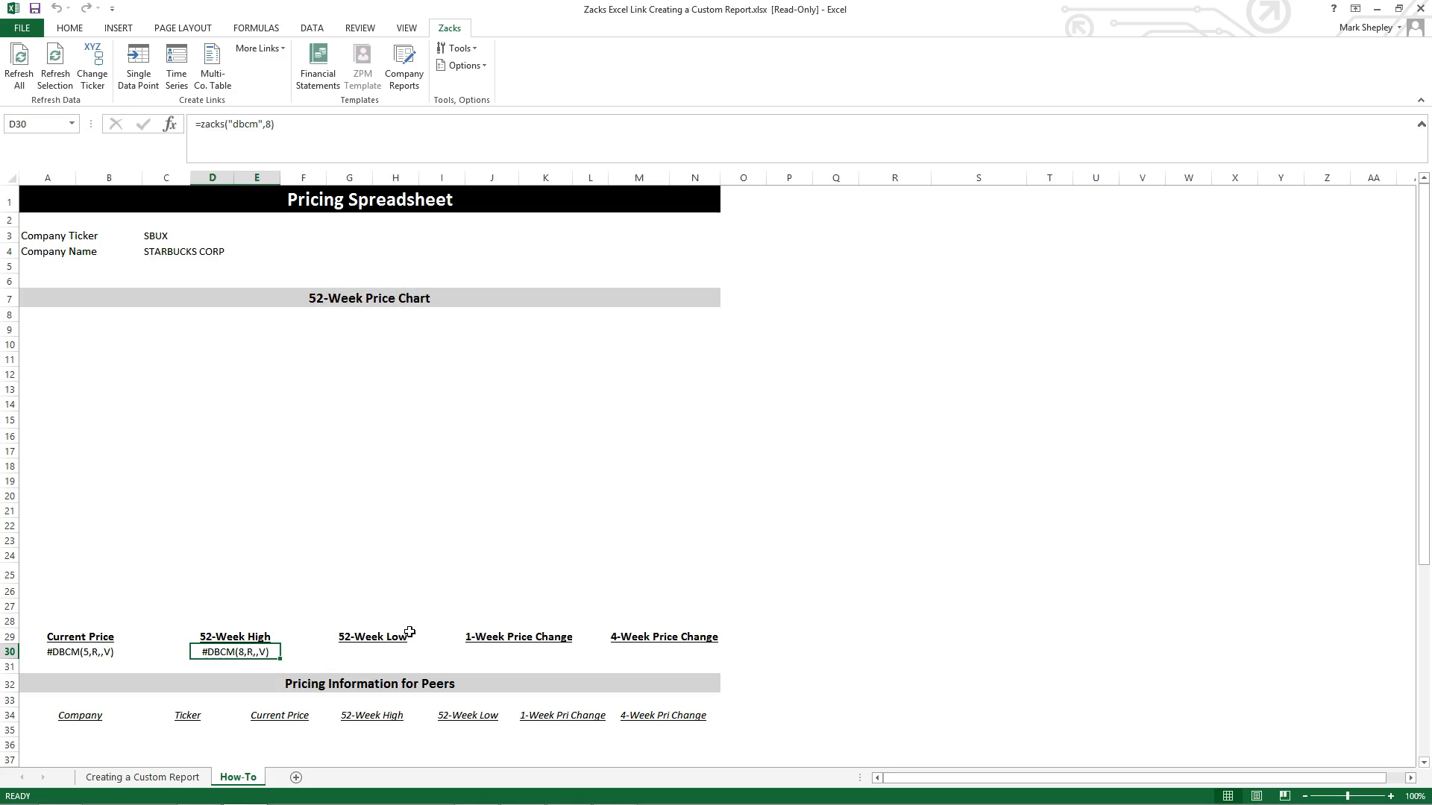
Link the cell under 52-Week Low in row 30 to the 52 Week Low item, without updating the data
{"action": "left_click_drag", "start_coordinate": [409, 634], "coordinate": [377, 652]}
{"action": "left_click", "coordinate": [372, 652]}
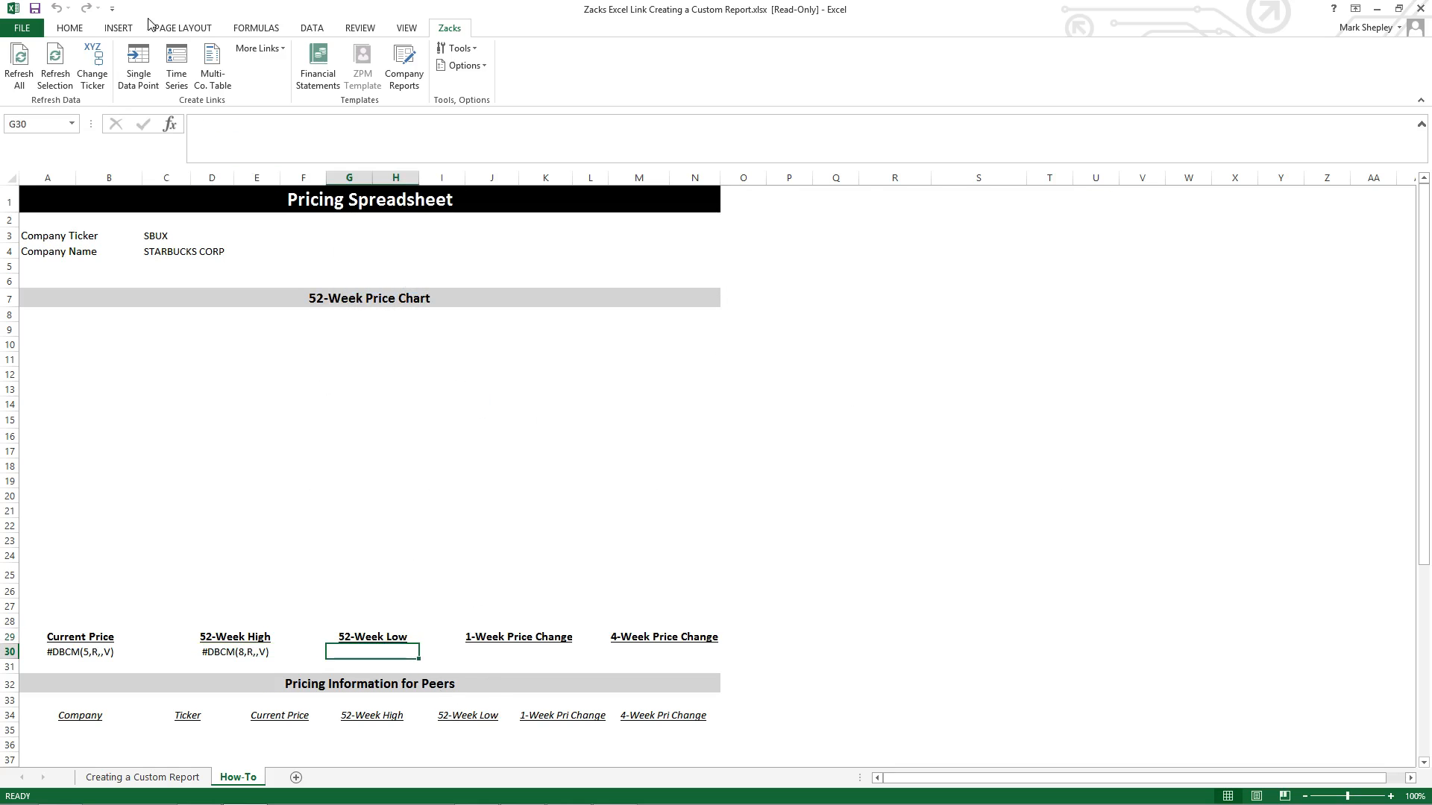
{"action": "left_click", "coordinate": [139, 67]}
{"action": "left_click", "coordinate": [633, 326]}
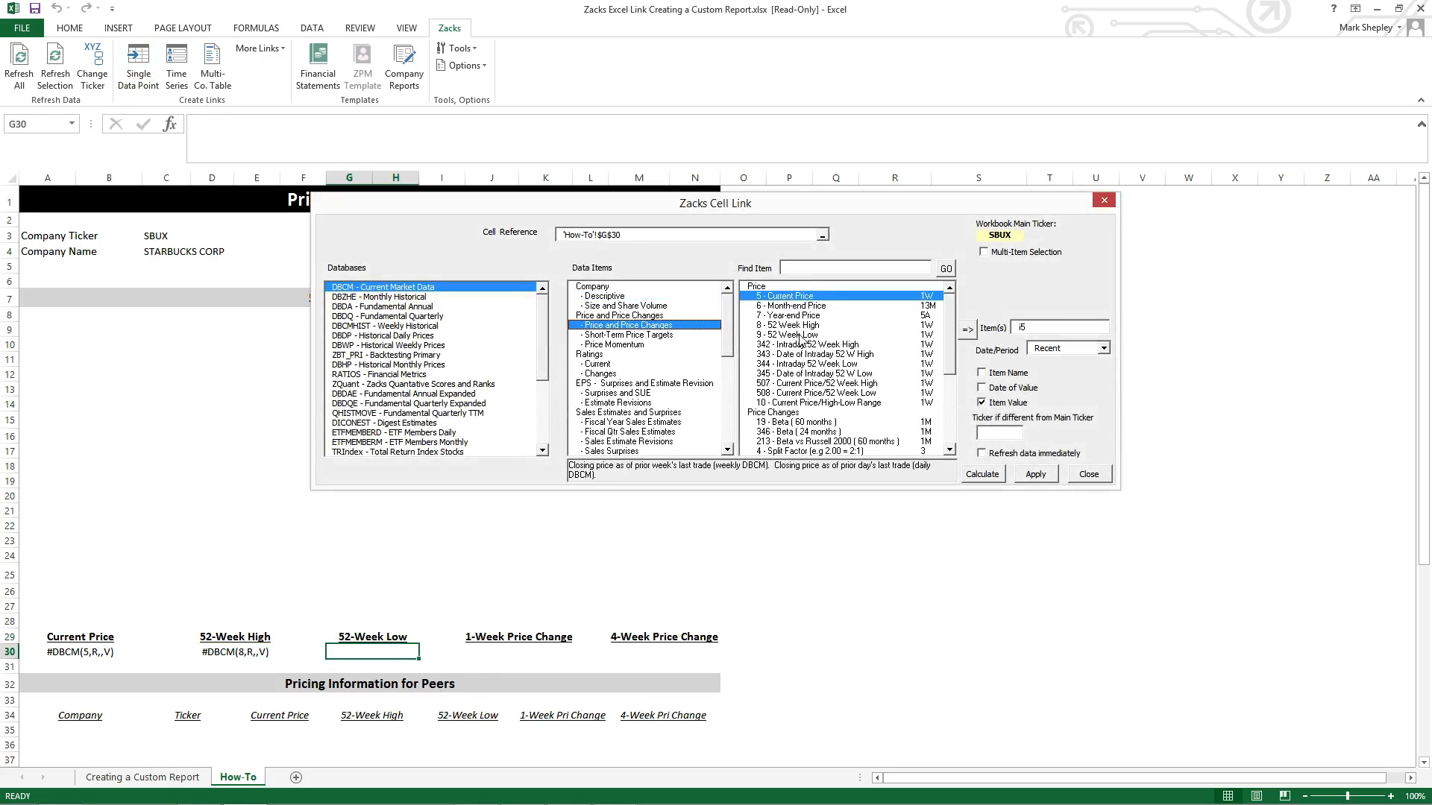
{"action": "left_click", "coordinate": [803, 335]}
{"action": "left_click", "coordinate": [1035, 474]}
{"action": "left_click", "coordinate": [1088, 475]}
{"action": "left_click", "coordinate": [745, 458]}
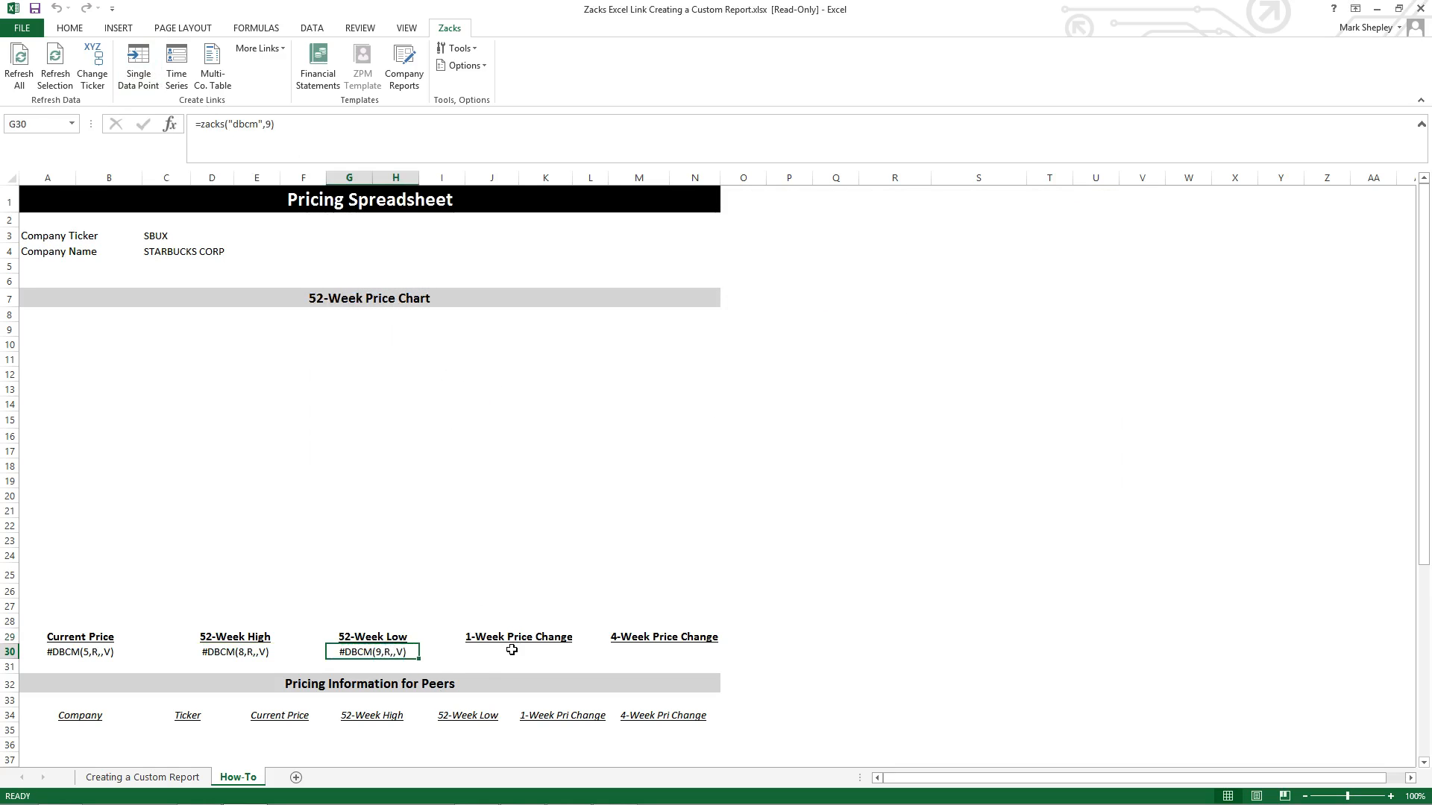
Link the cell under 1-Week Price Change in row 30 to % Change Price - 1 Week, without updating the data
{"action": "left_click", "coordinate": [505, 652]}
{"action": "left_click", "coordinate": [138, 67]}
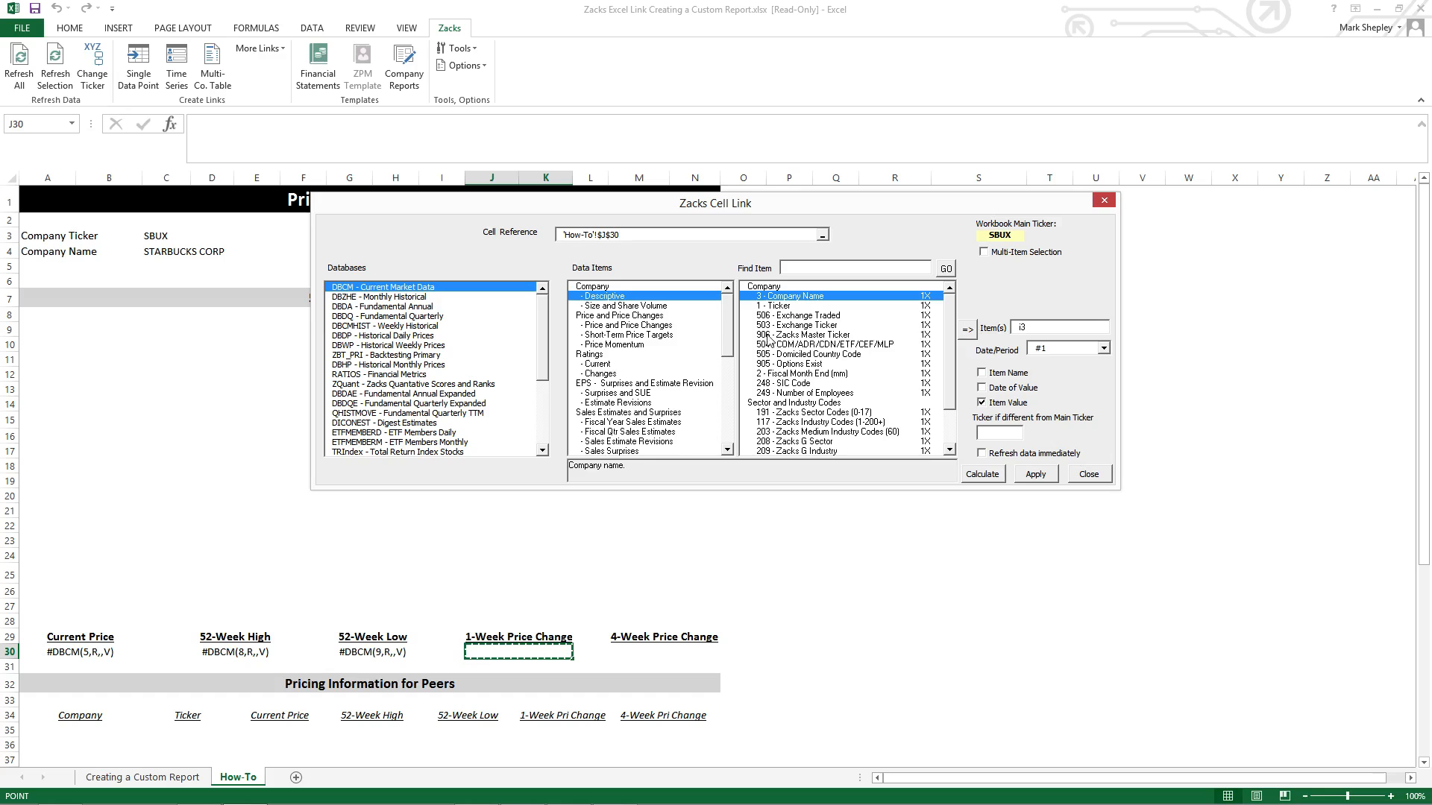
{"action": "left_click", "coordinate": [675, 326]}
{"action": "scroll", "coordinate": [843, 373], "scroll_direction": "down", "scroll_amount": 3}
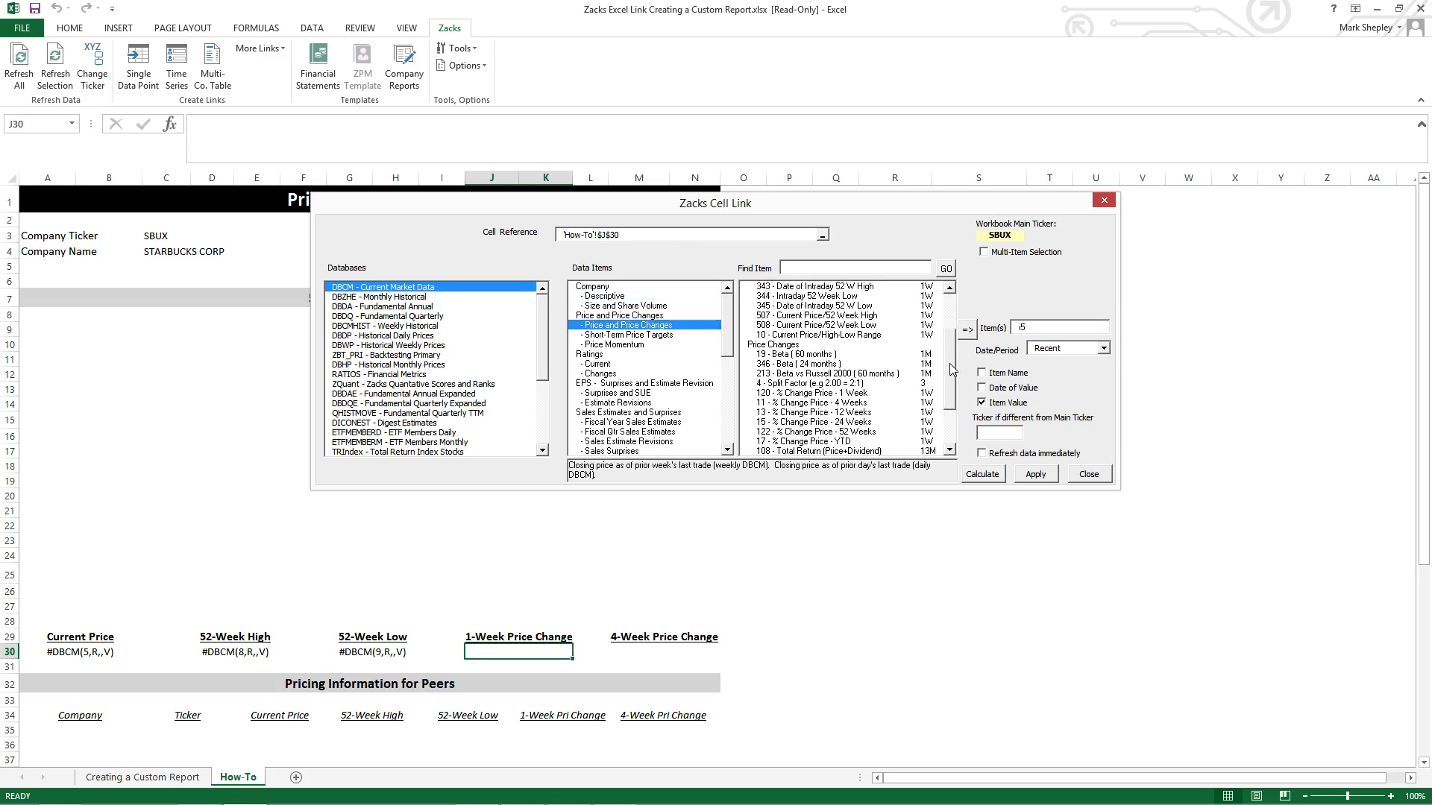
{"action": "left_click", "coordinate": [820, 393]}
{"action": "left_click", "coordinate": [1035, 474]}
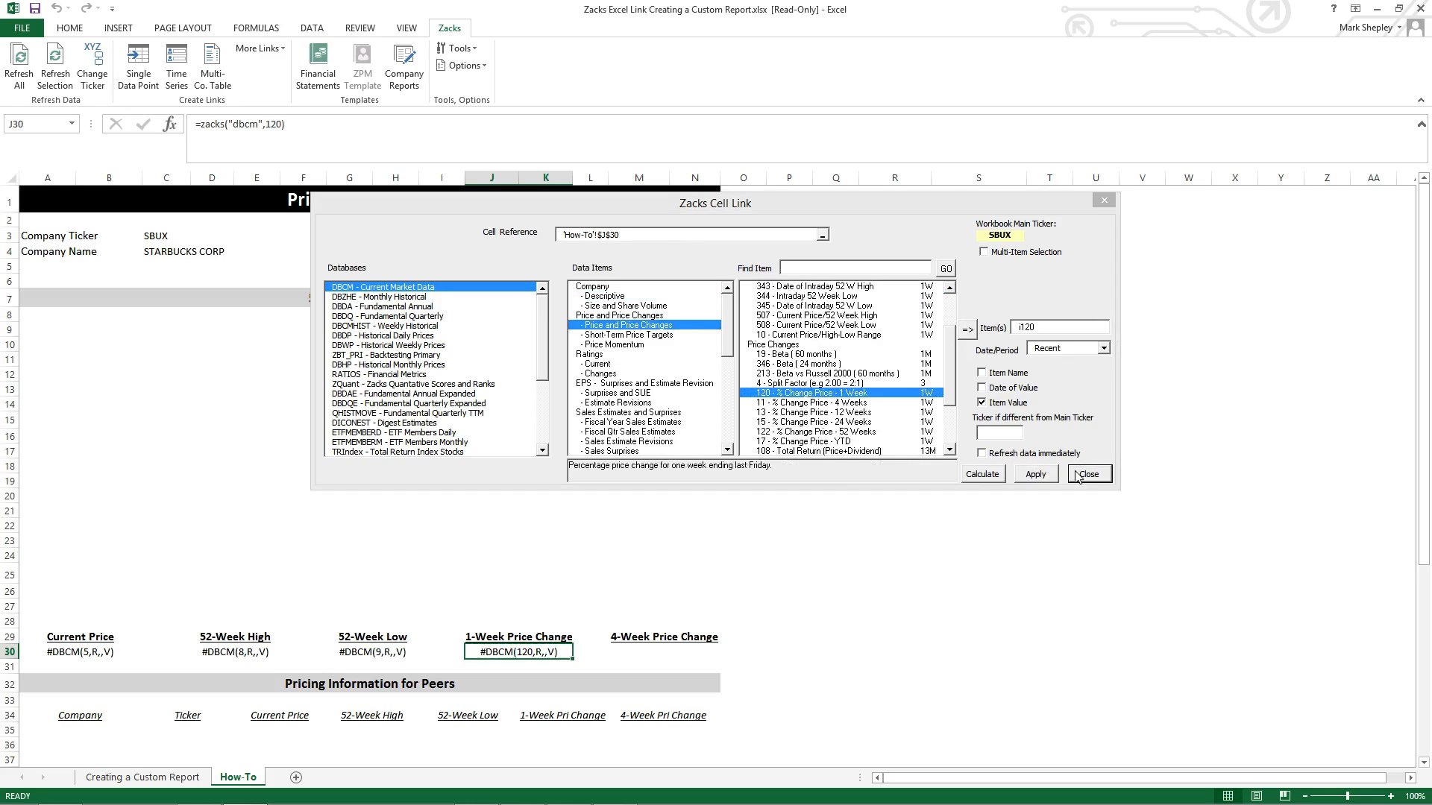
{"action": "left_click", "coordinate": [760, 463]}
Link the cell under 4-Week Price Change in row 30 to % Change Price - 4 Weeks and update the Zacks data
{"action": "left_click", "coordinate": [674, 638]}
{"action": "left_click", "coordinate": [674, 652]}
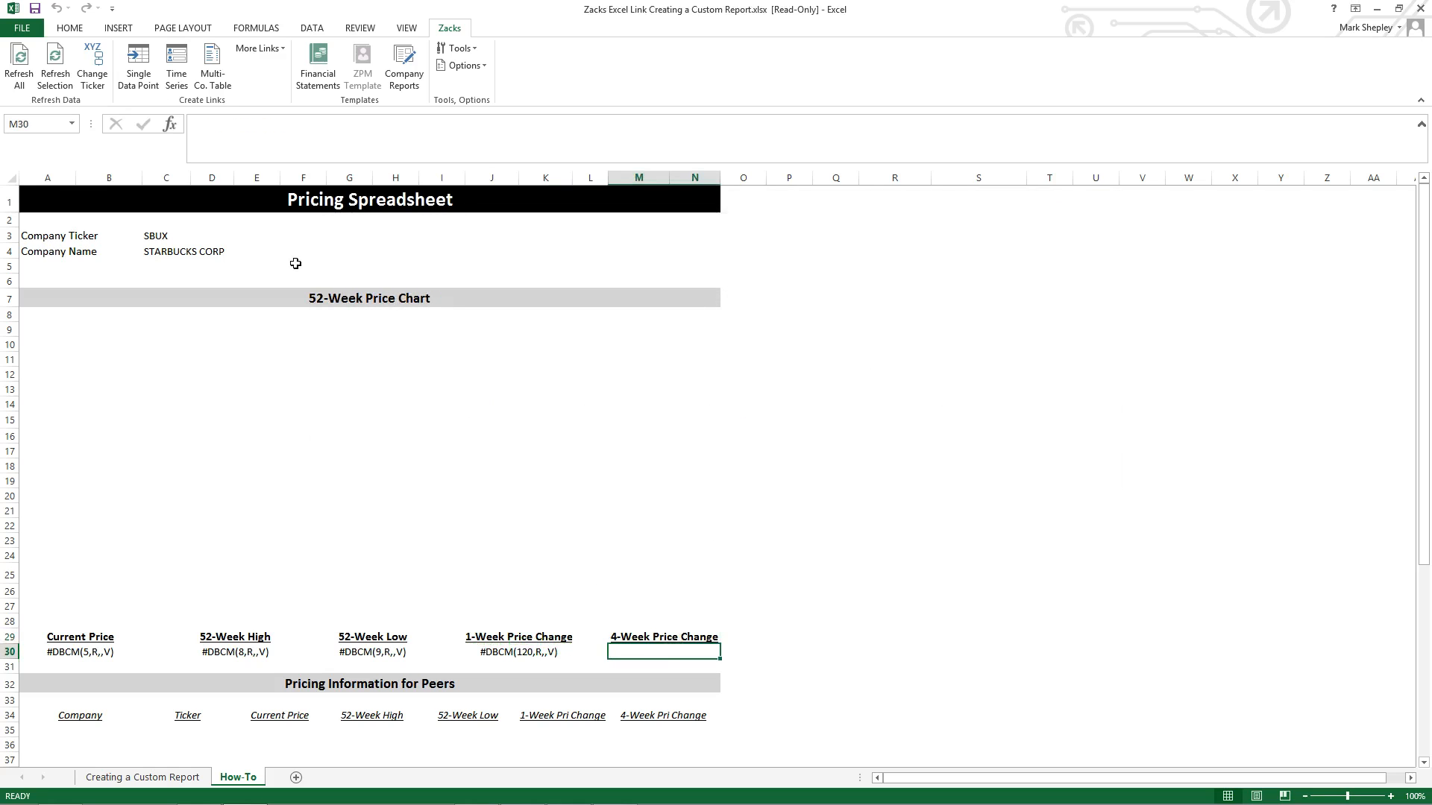
{"action": "left_click", "coordinate": [134, 74]}
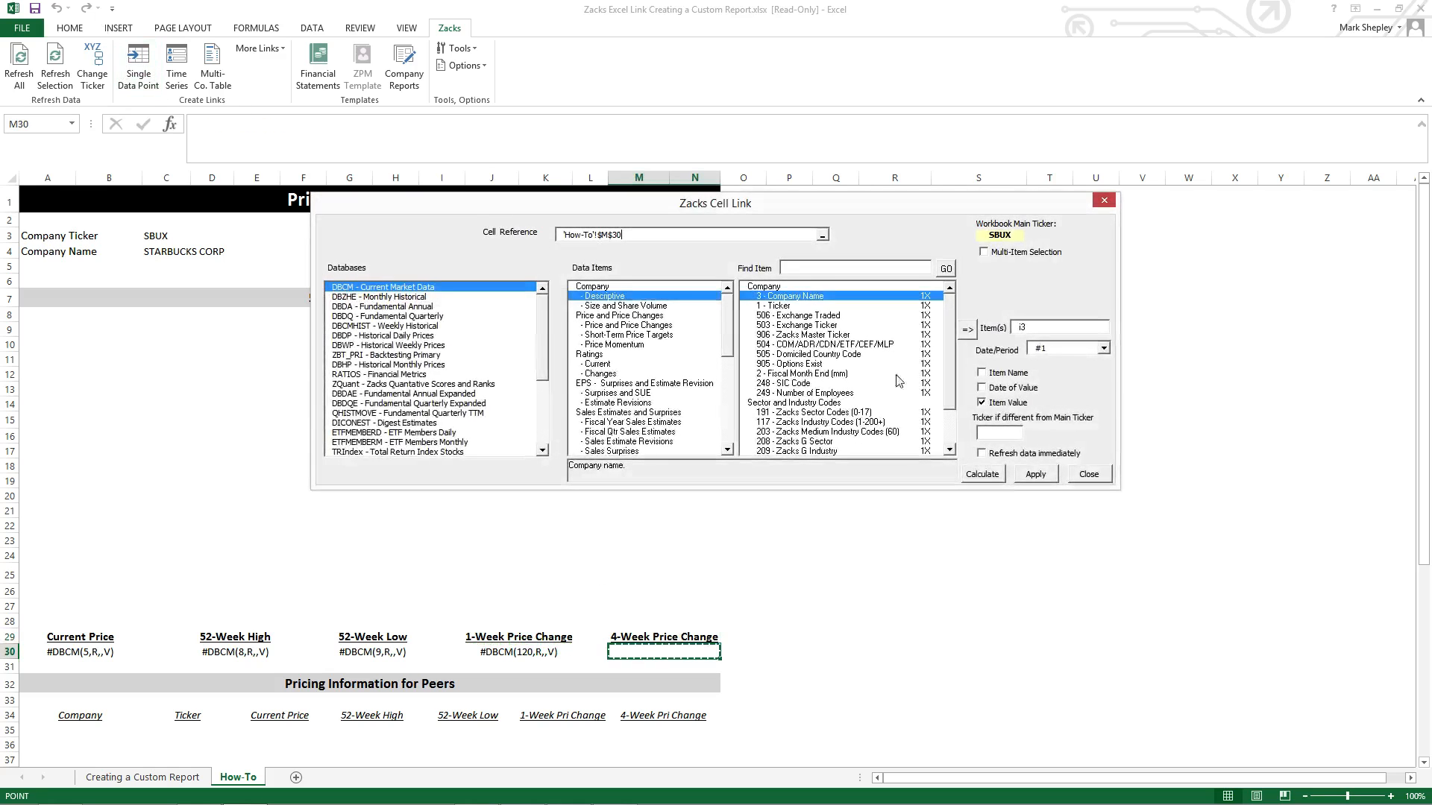
{"action": "left_click", "coordinate": [631, 325]}
{"action": "left_click_drag", "start_coordinate": [945, 334], "coordinate": [947, 347]}
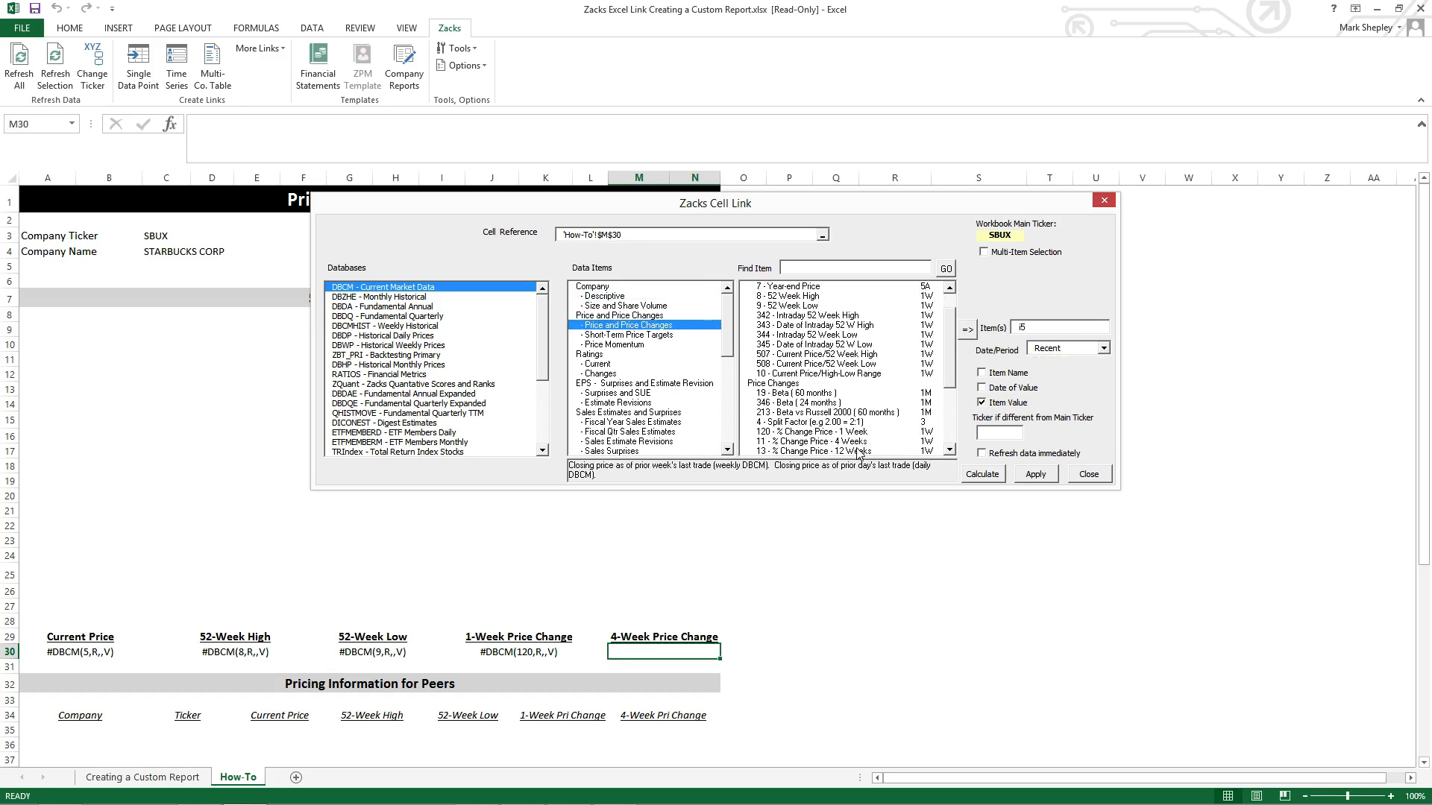
{"action": "left_click", "coordinate": [858, 441]}
{"action": "left_click", "coordinate": [1037, 474]}
{"action": "left_click", "coordinate": [1078, 475]}
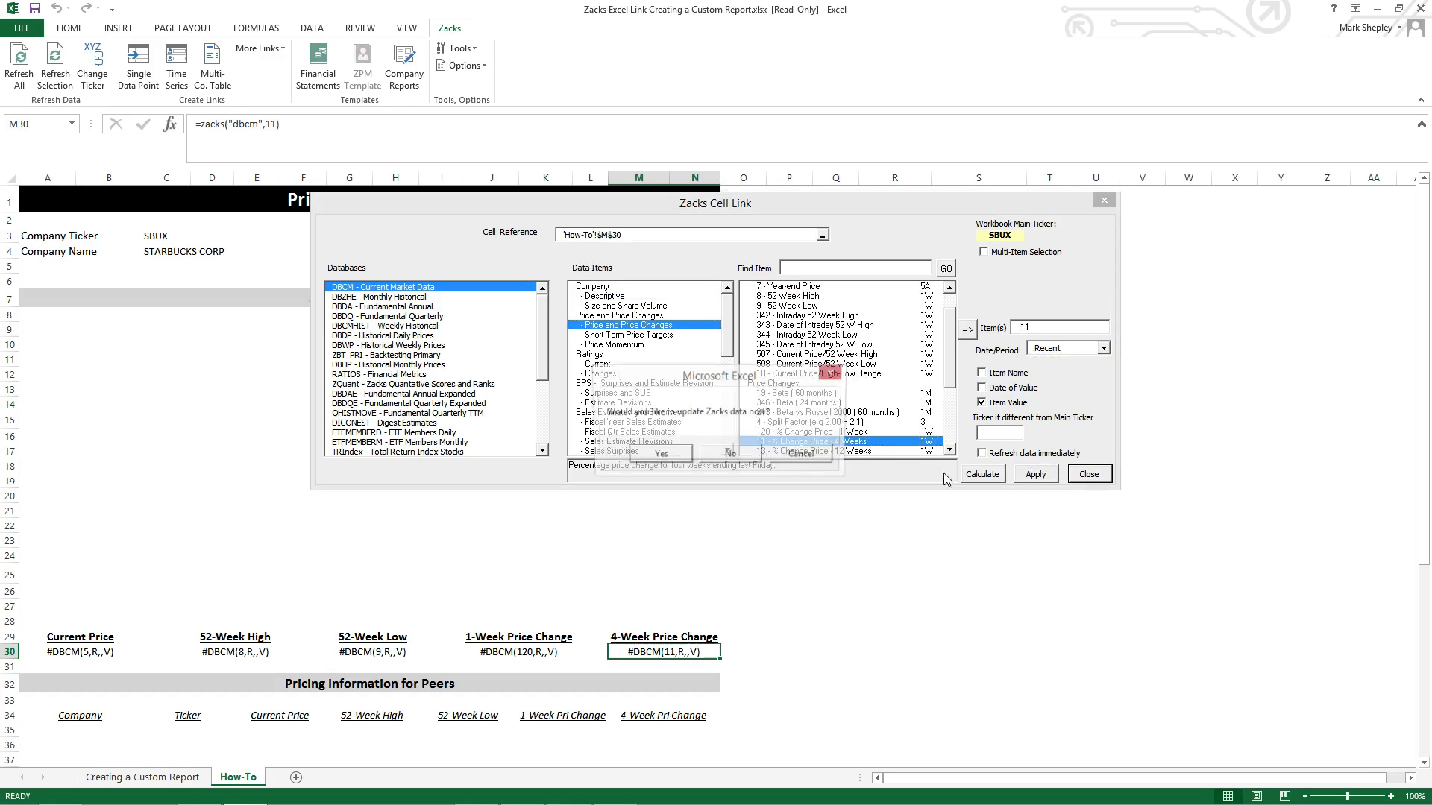
{"action": "left_click", "coordinate": [656, 455]}
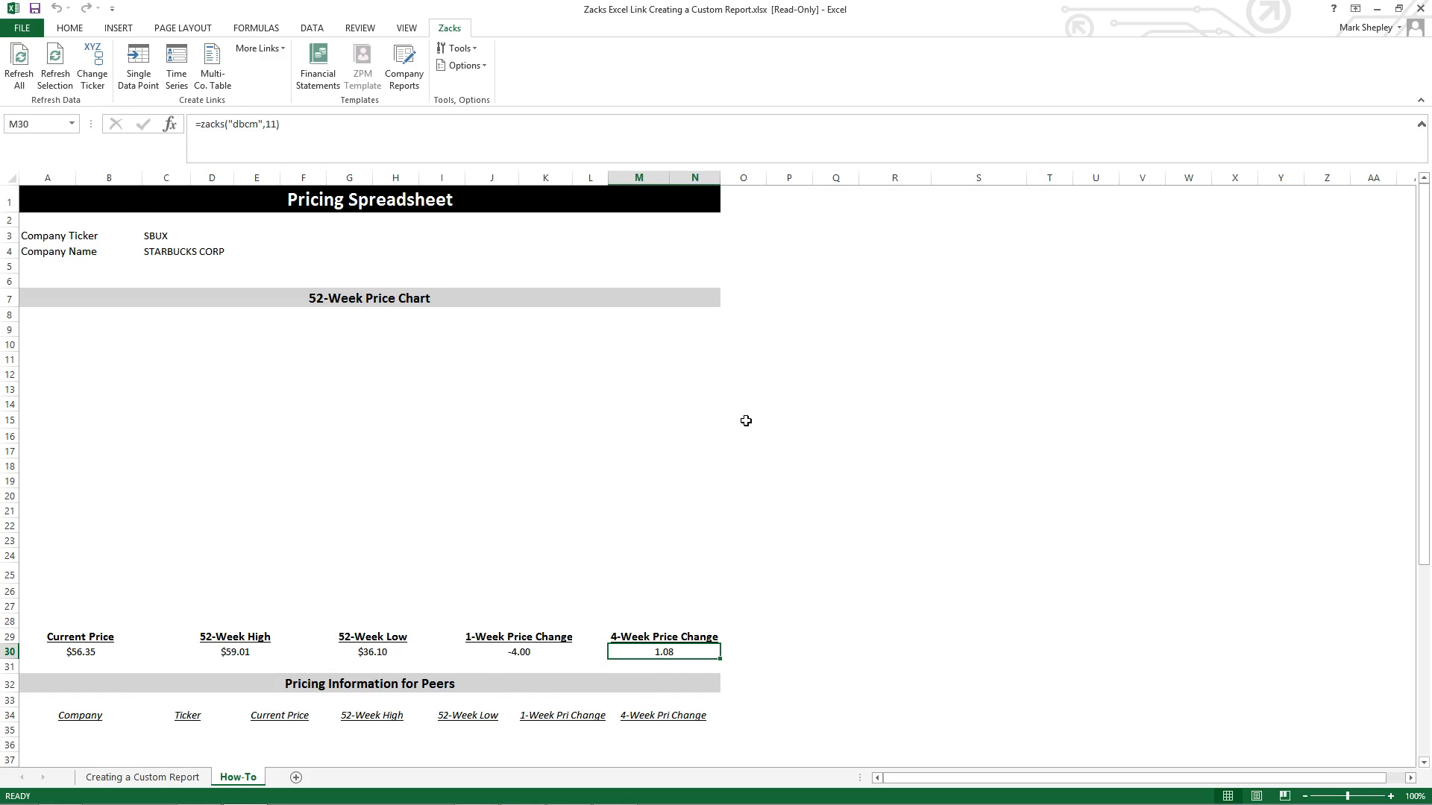
Start a Zacks time series link at cell S3 for Weekly Price from the DBWP Historical Weekly Prices database
{"action": "left_click", "coordinate": [340, 297]}
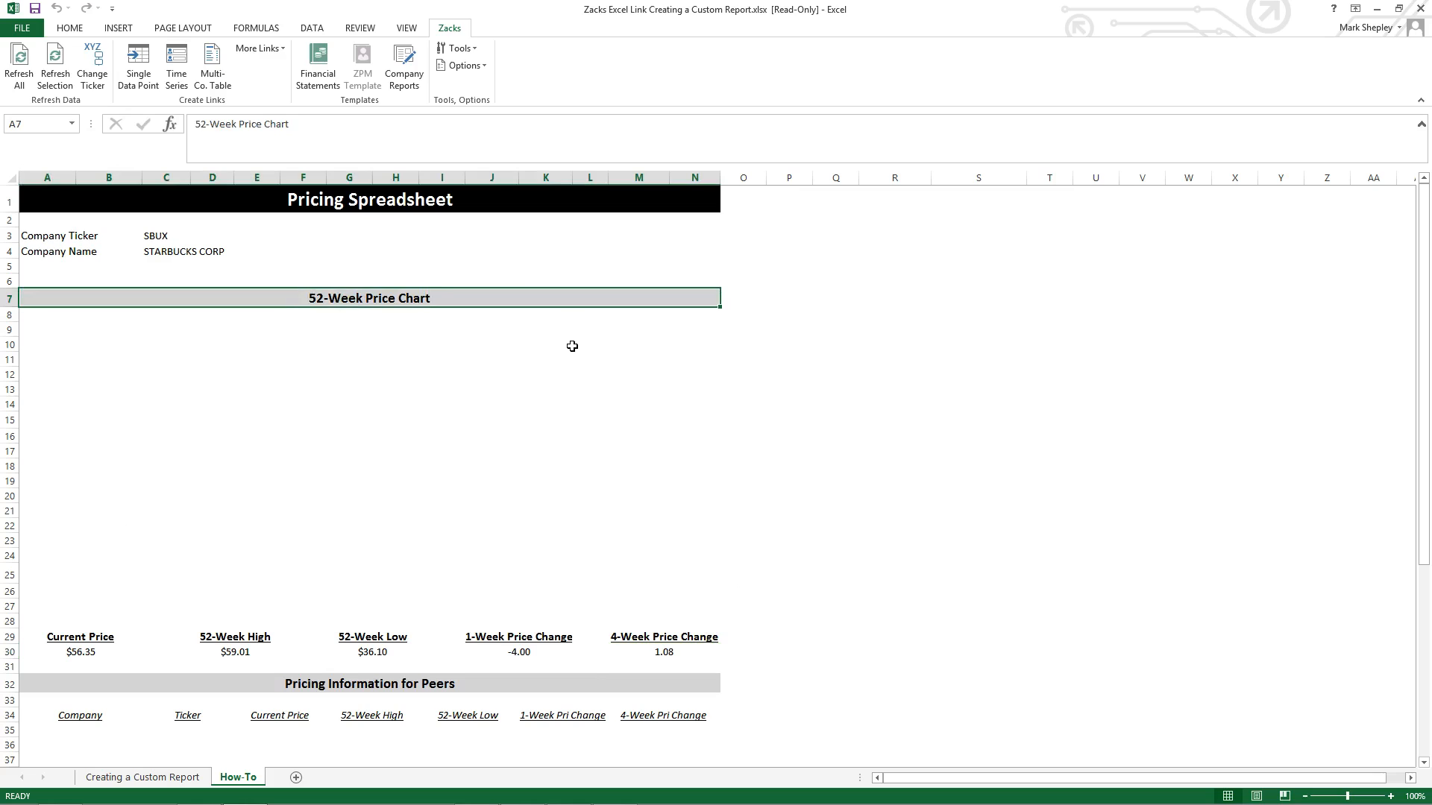
{"action": "left_click", "coordinate": [977, 238]}
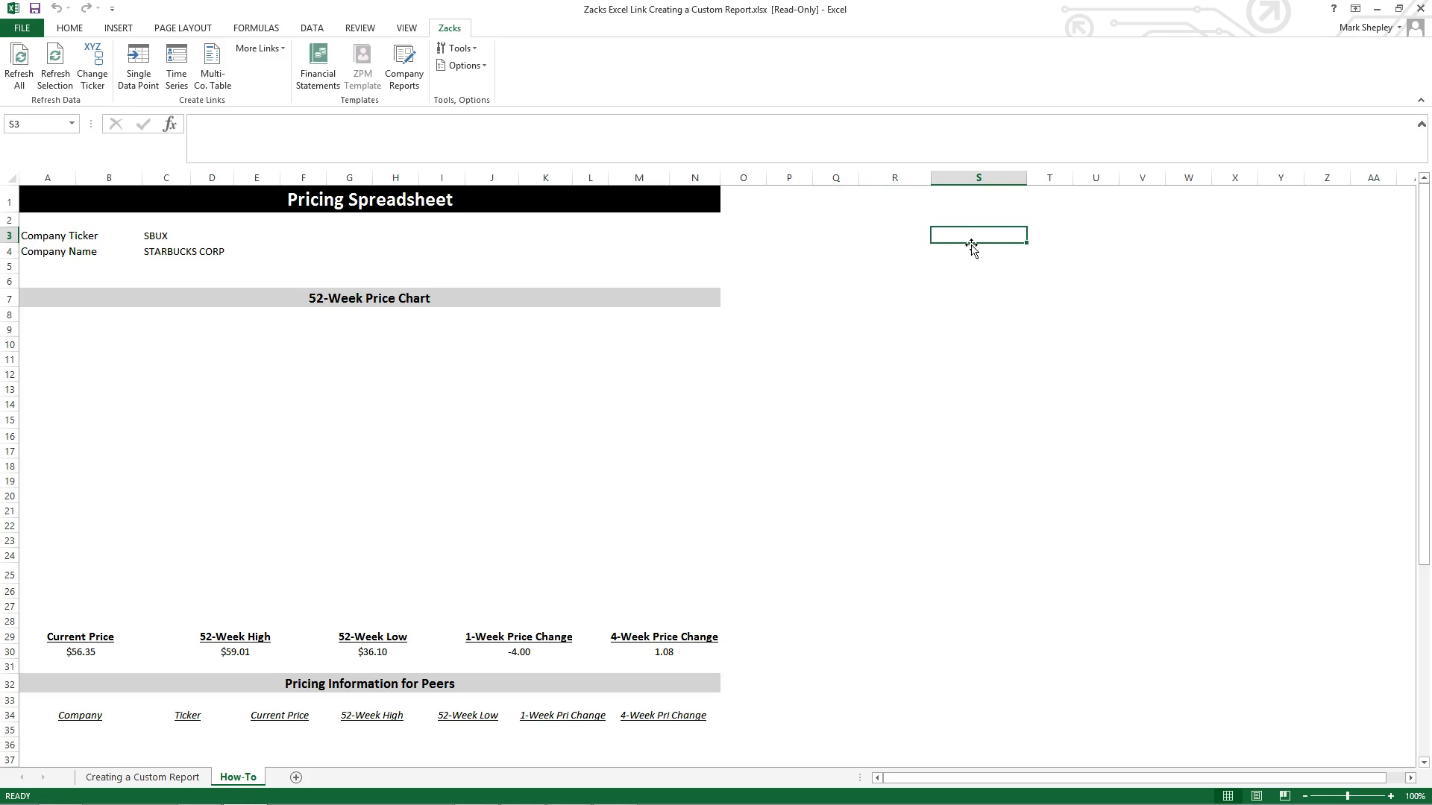
{"action": "left_click", "coordinate": [177, 66]}
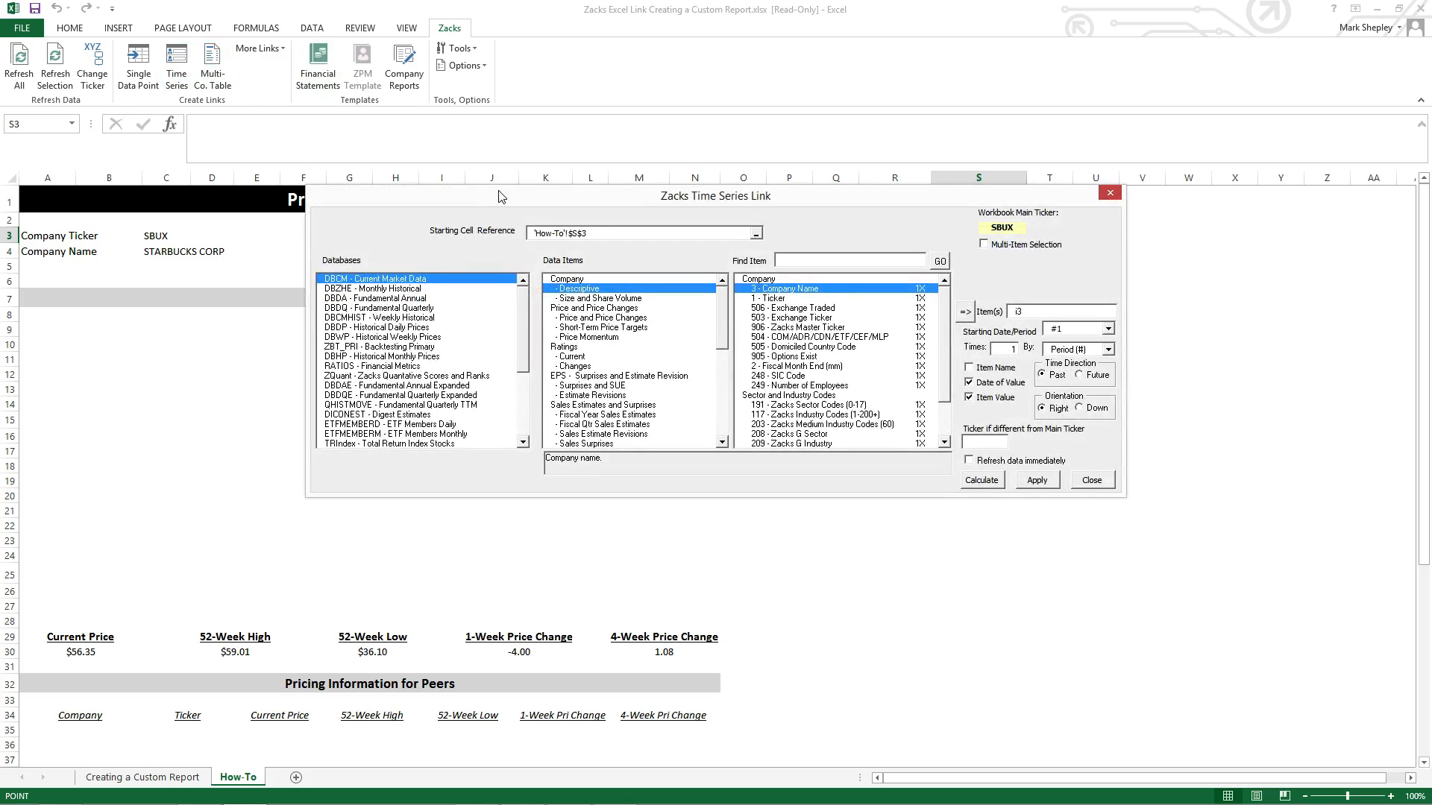
{"action": "left_click_drag", "start_coordinate": [499, 197], "coordinate": [478, 198]}
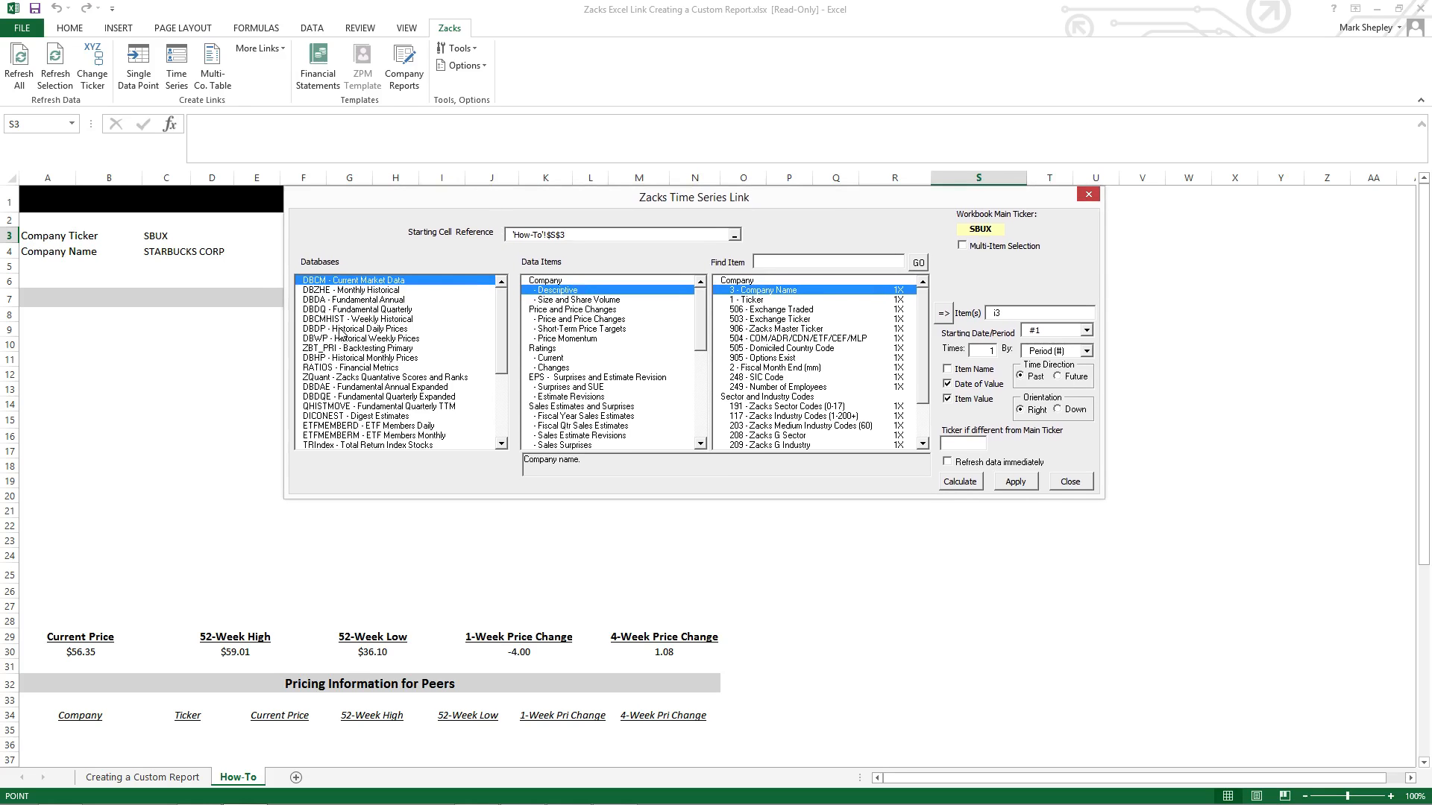
{"action": "left_click", "coordinate": [336, 341]}
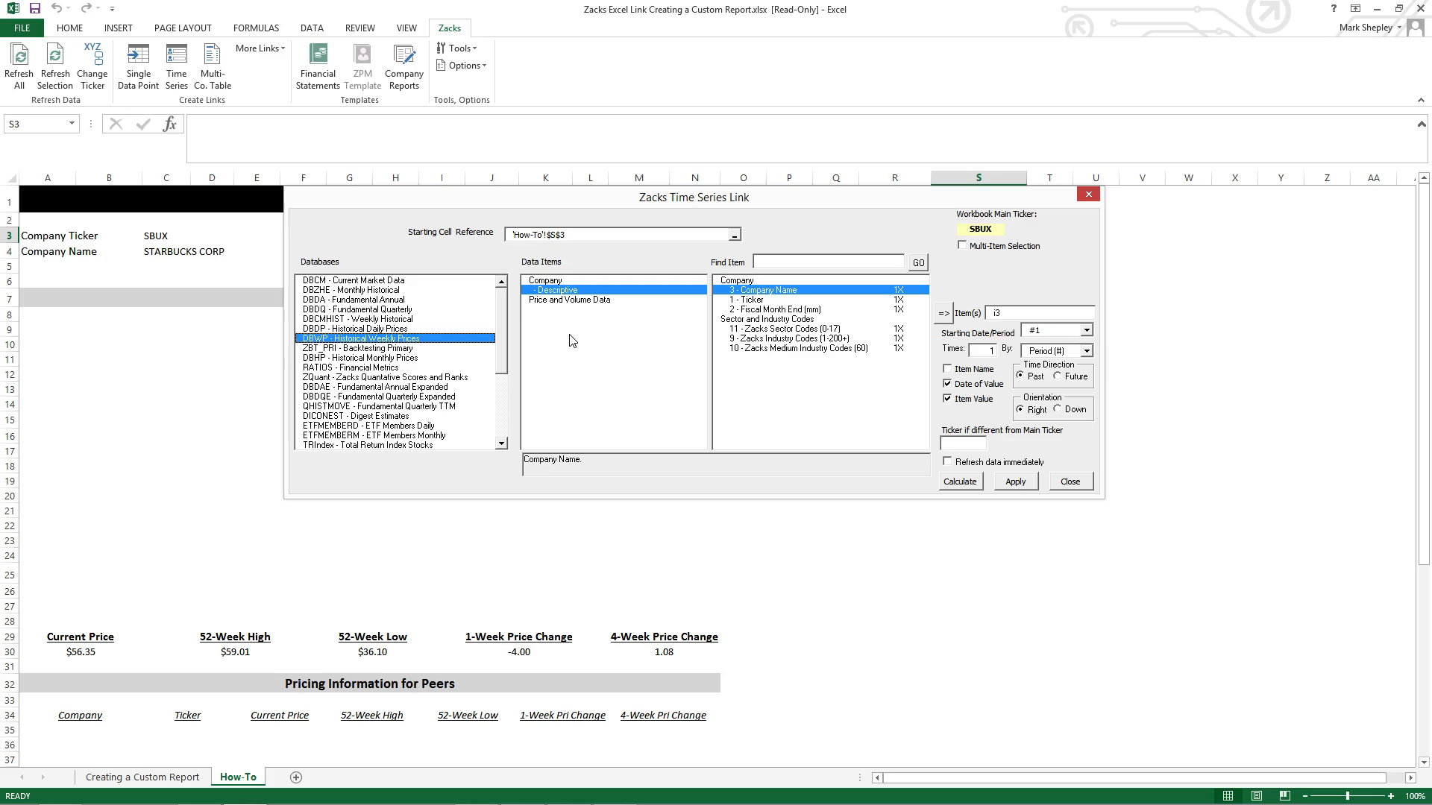
{"action": "left_click", "coordinate": [554, 302]}
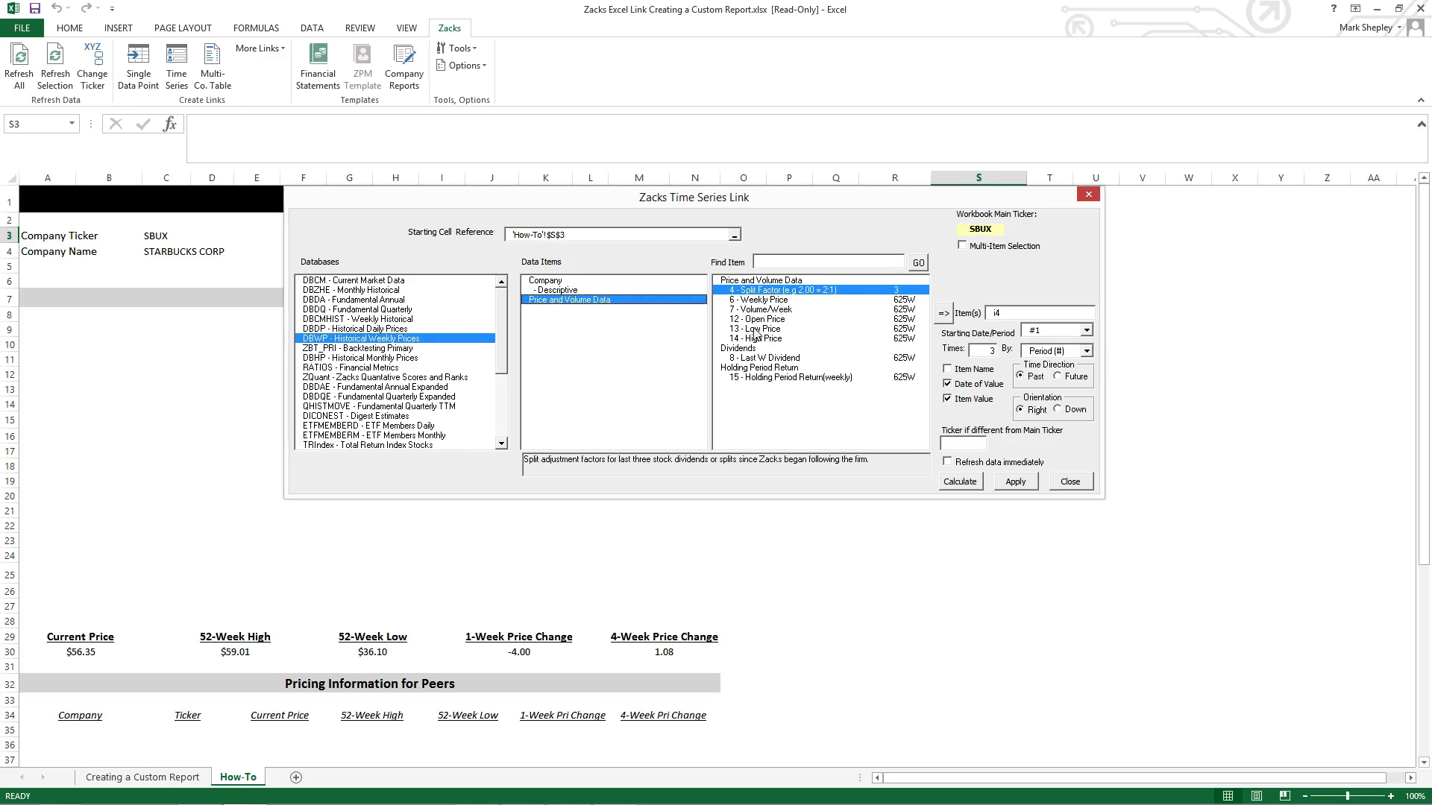
{"action": "left_click", "coordinate": [760, 301]}
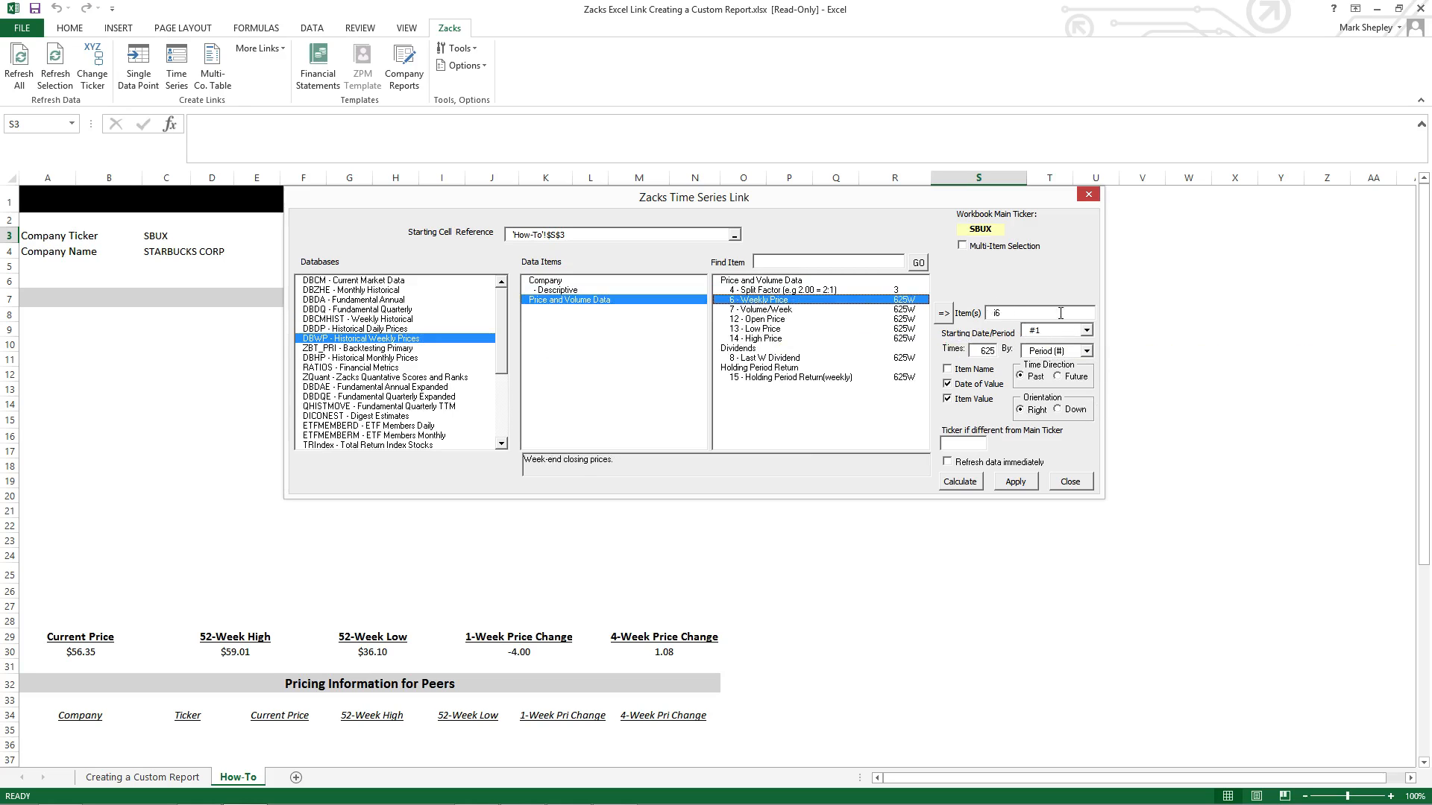
Insert the weekly price series starting from period #1 for 52 times, oriented down, and update the Zacks data
{"action": "left_click", "coordinate": [1086, 331]}
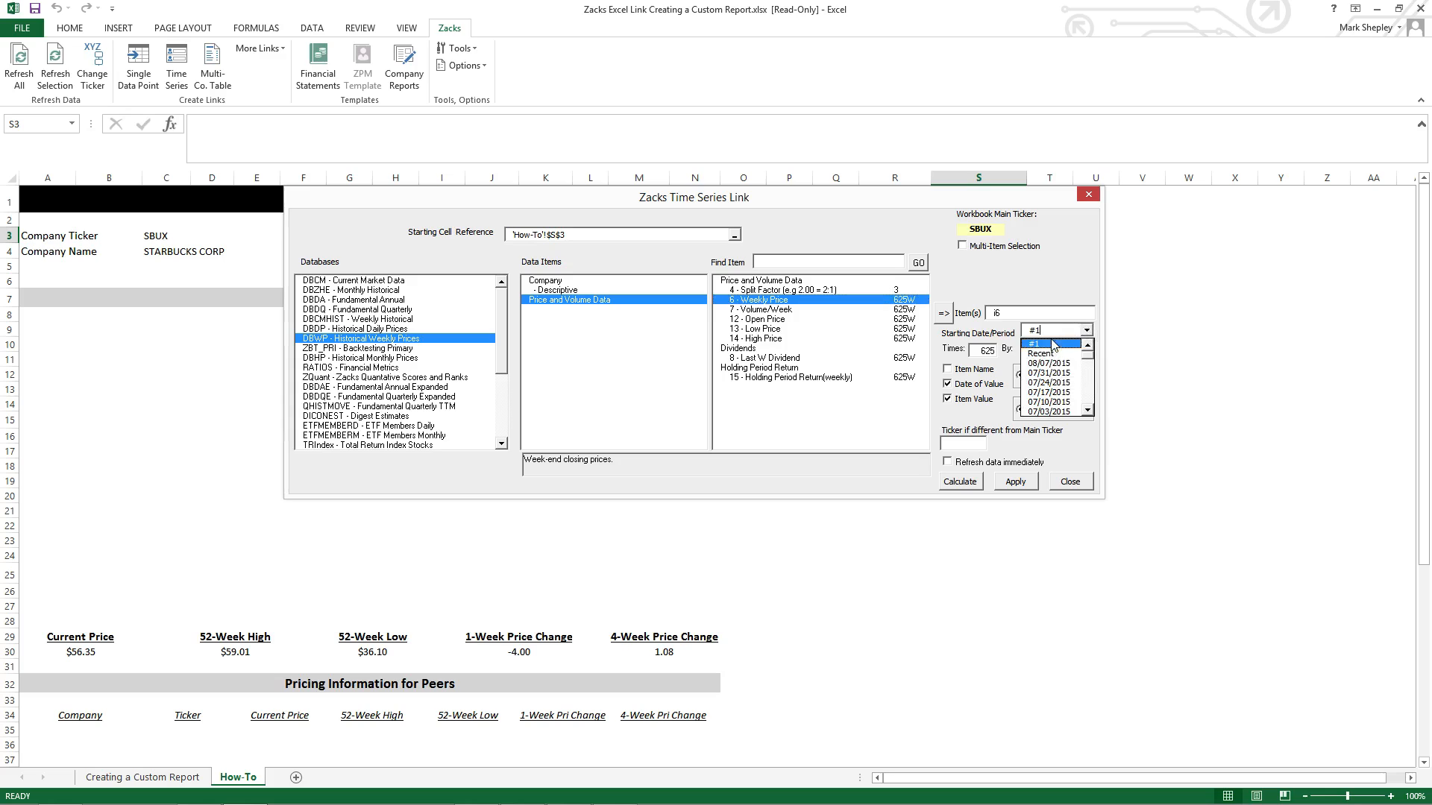
{"action": "left_click", "coordinate": [1035, 344]}
{"action": "left_click_drag", "start_coordinate": [973, 352], "coordinate": [1015, 353]}
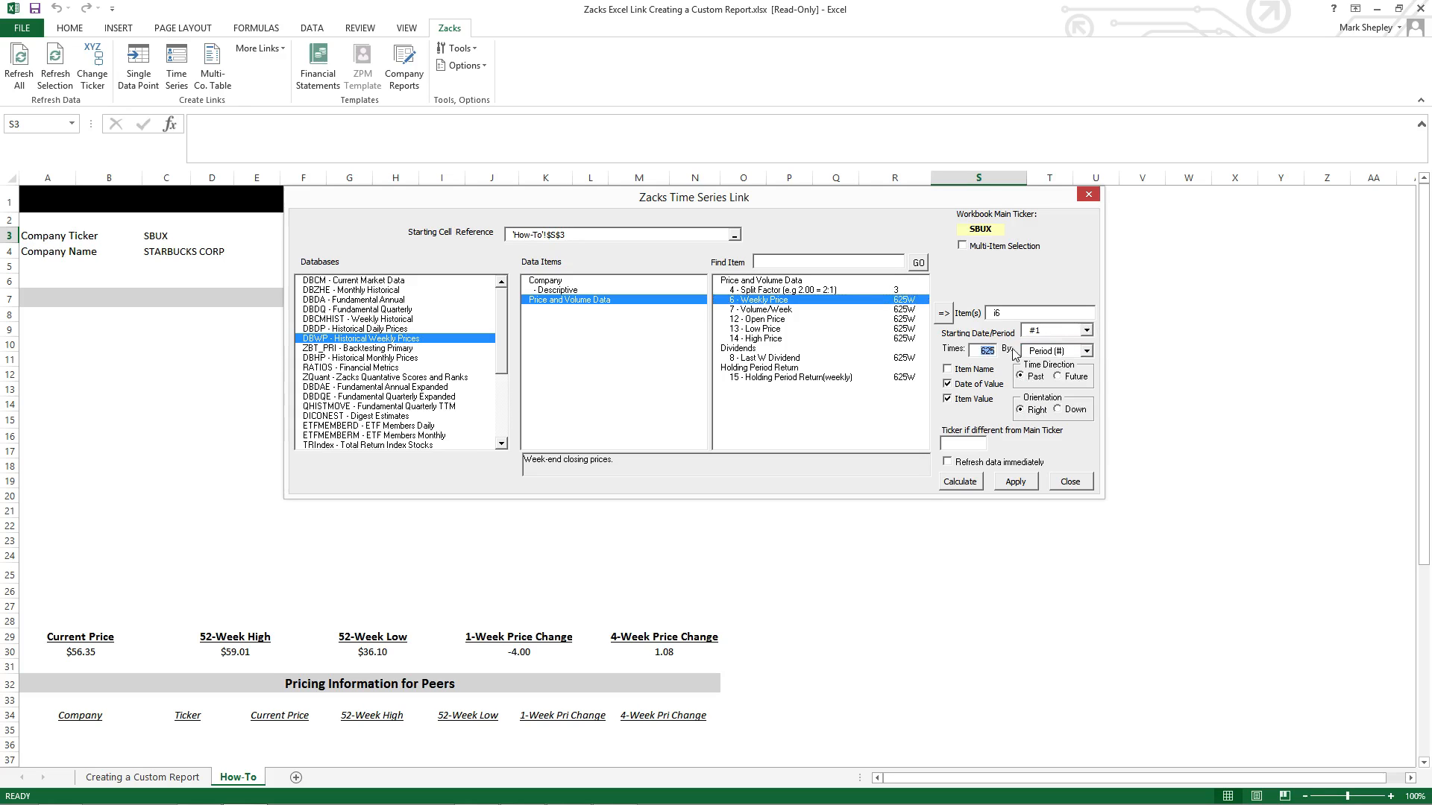
{"action": "type", "text": "52"}
{"action": "left_click", "coordinate": [1058, 411]}
{"action": "left_click", "coordinate": [1070, 481]}
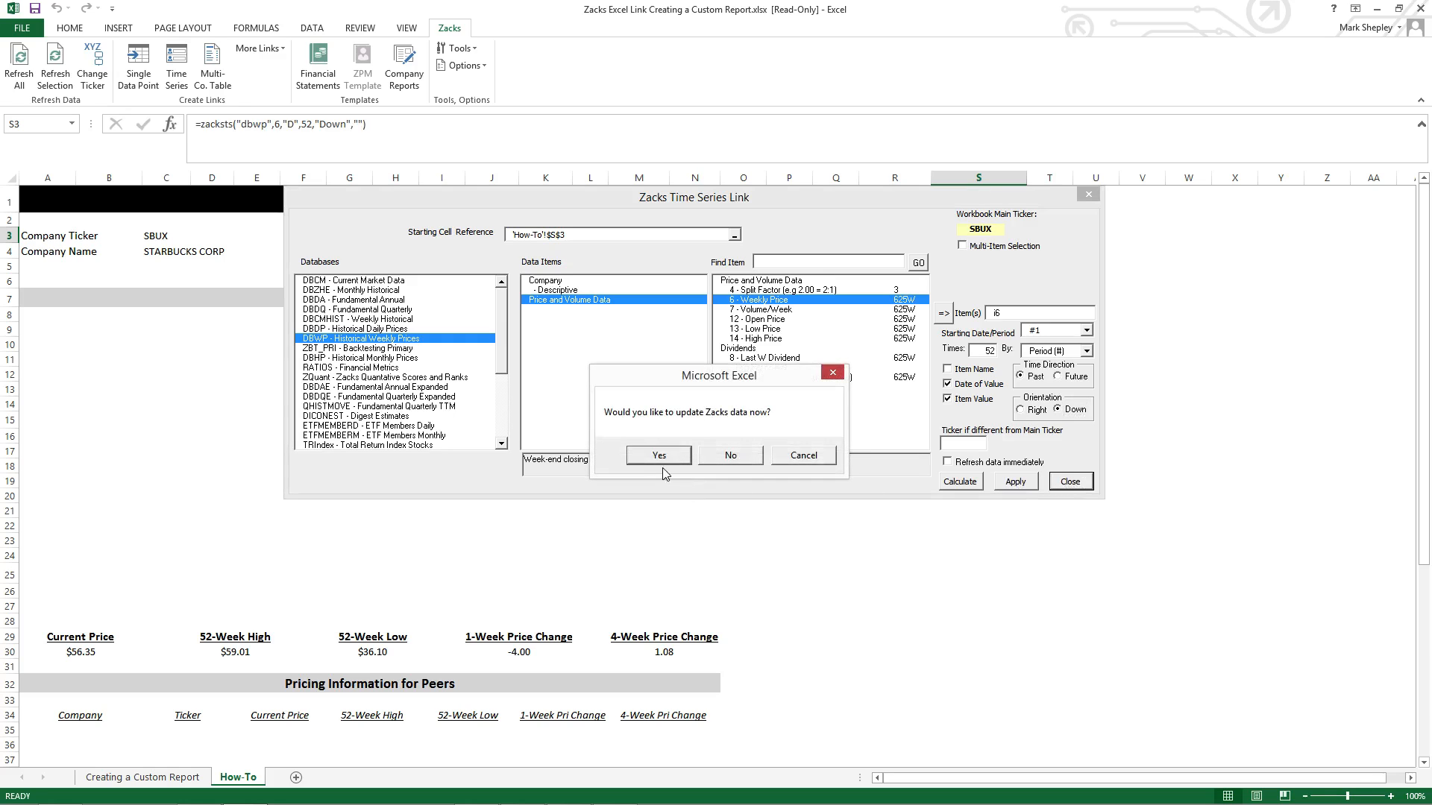
{"action": "key", "text": "Return"}
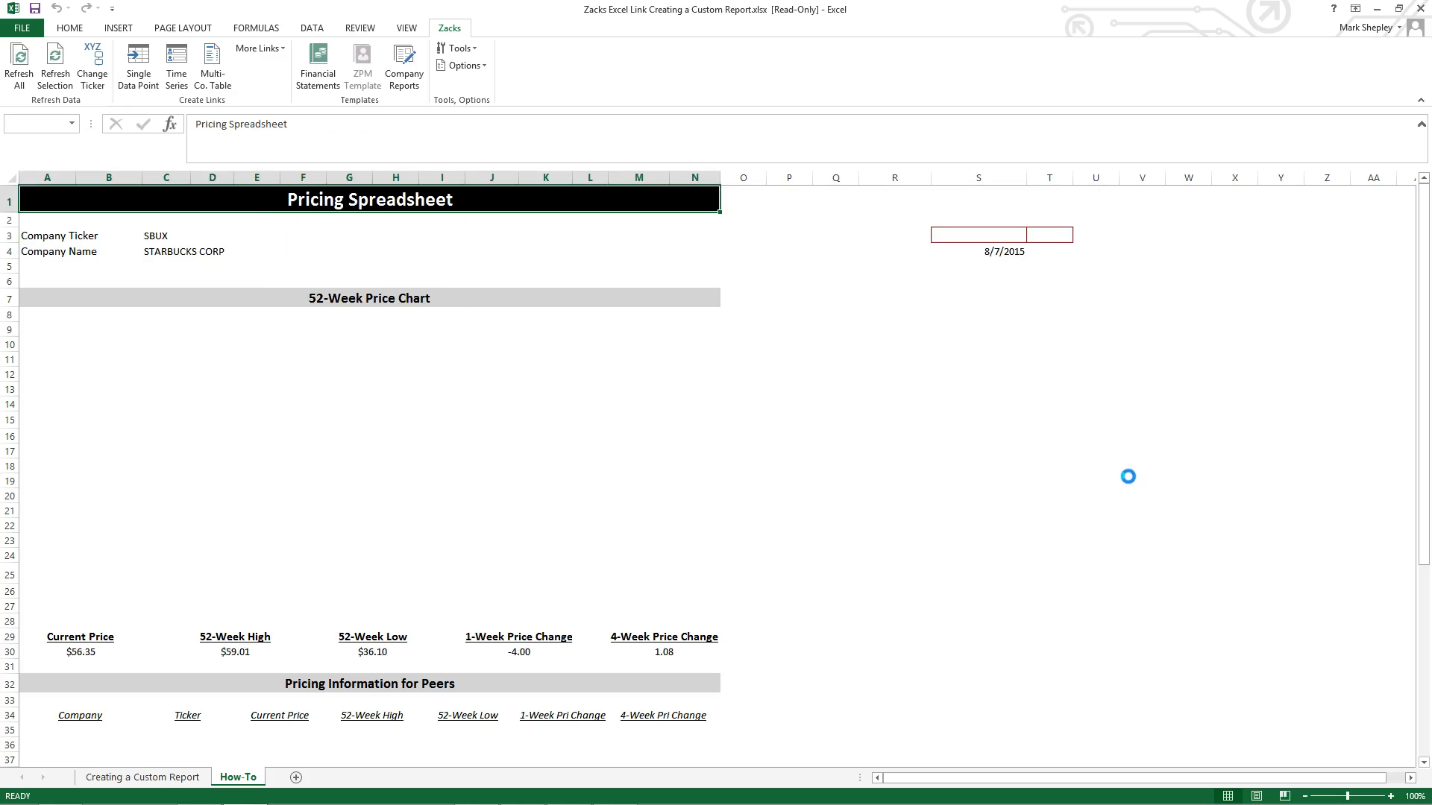
Insert a basic 2-D line chart from the weekly dates and prices in columns S and T, starting at row 4
{"action": "left_click_drag", "start_coordinate": [984, 252], "coordinate": [1078, 722]}
{"action": "scroll", "coordinate": [1172, 574], "scroll_direction": "up", "scroll_amount": 5}
{"action": "scroll", "coordinate": [1172, 574], "scroll_direction": "up", "scroll_amount": 2}
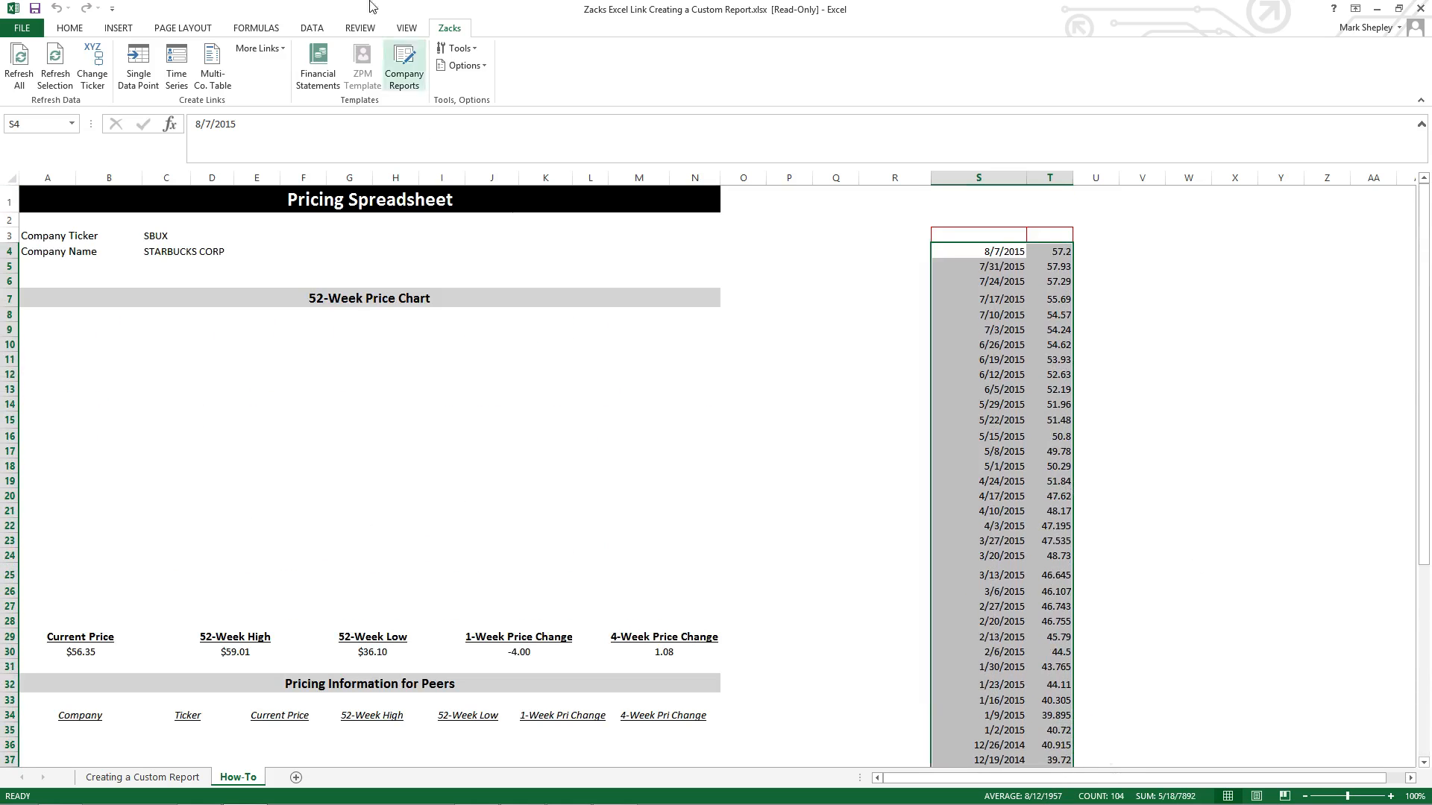
{"action": "left_click", "coordinate": [120, 30]}
{"action": "left_click", "coordinate": [557, 67]}
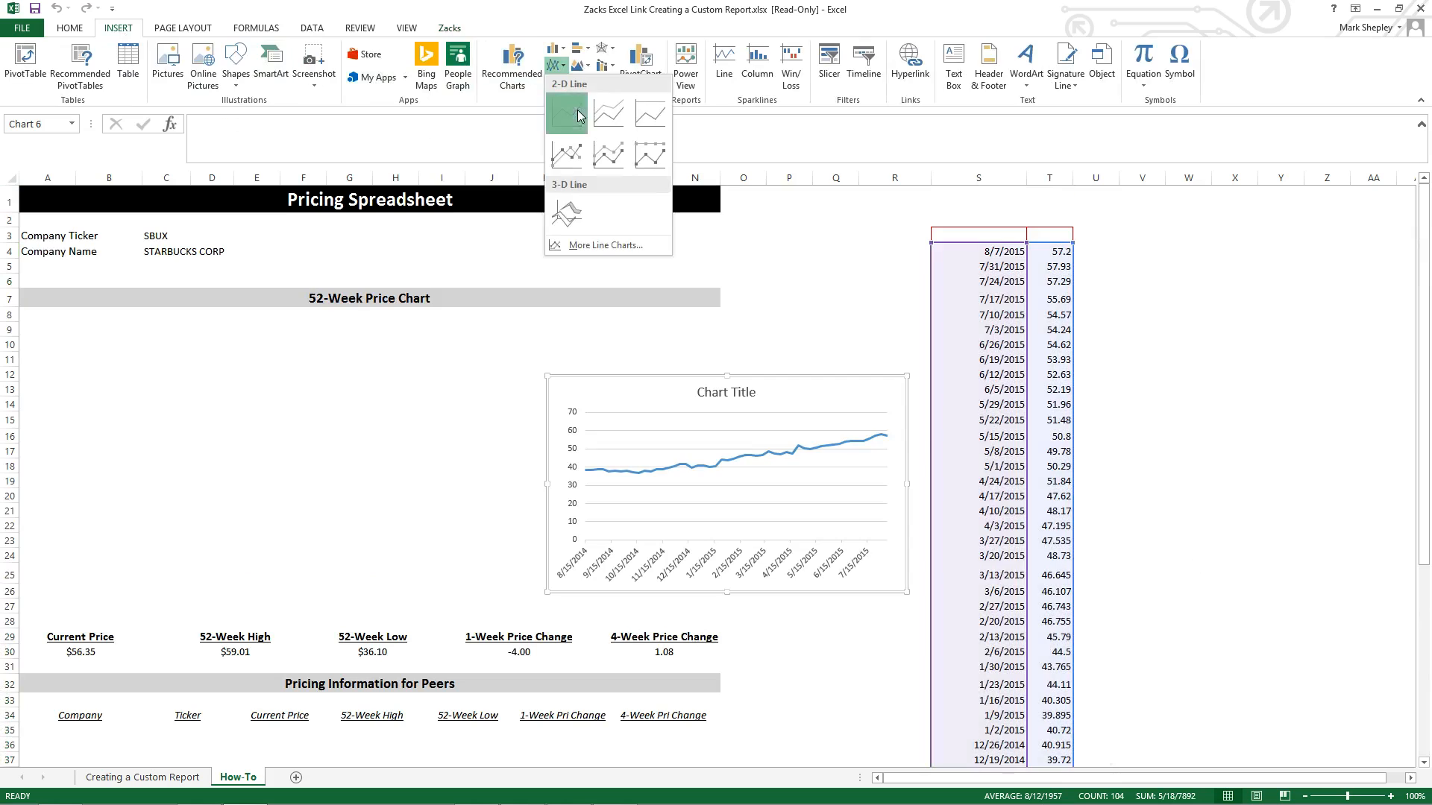
{"action": "left_click", "coordinate": [565, 111]}
Fit the line chart into the space between the 52-Week Price Chart heading and row 29, and delete its chart title
{"action": "left_click_drag", "start_coordinate": [527, 357], "coordinate": [252, 320]}
{"action": "left_click_drag", "start_coordinate": [384, 528], "coordinate": [713, 622]}
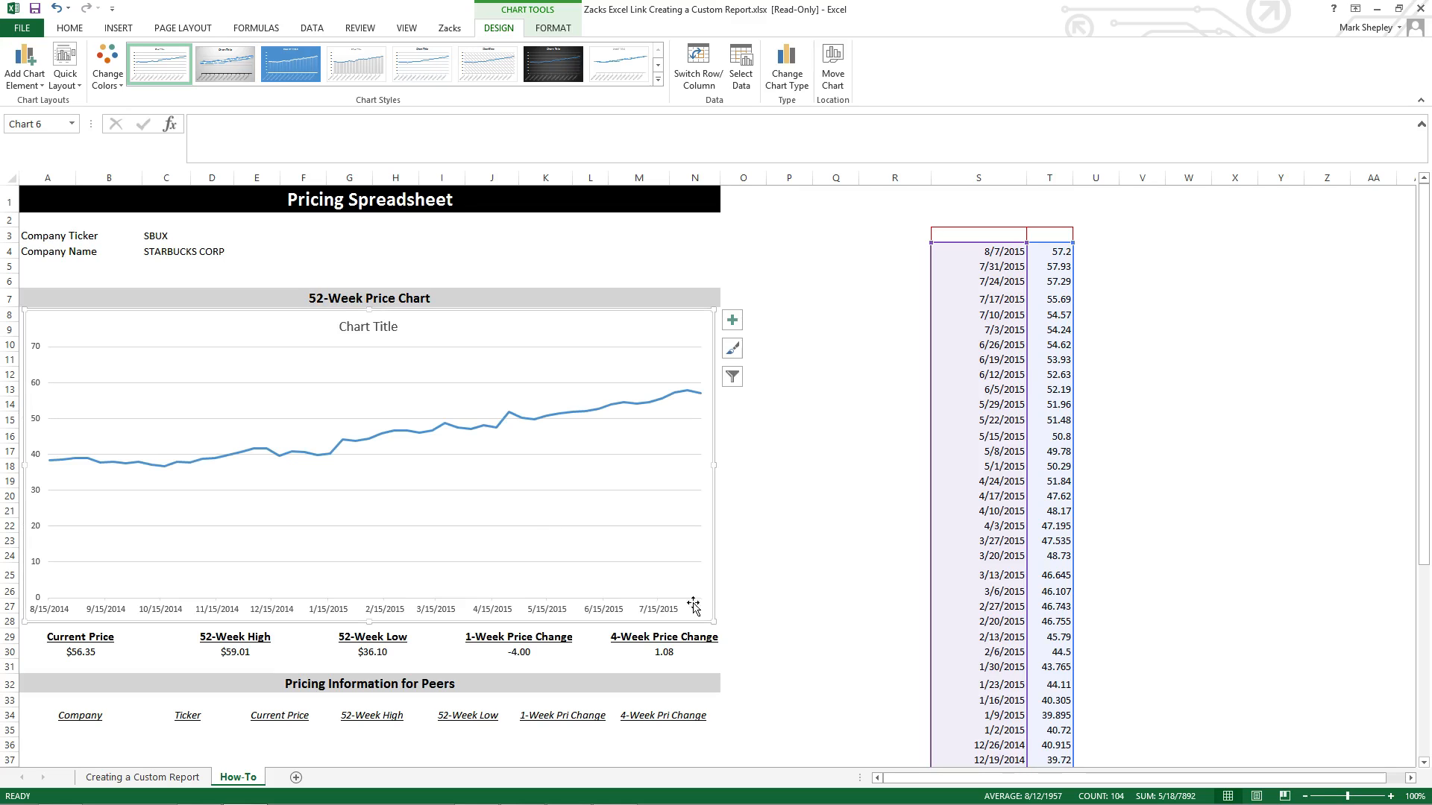
{"action": "left_click", "coordinate": [382, 328]}
{"action": "key", "text": "Delete"}
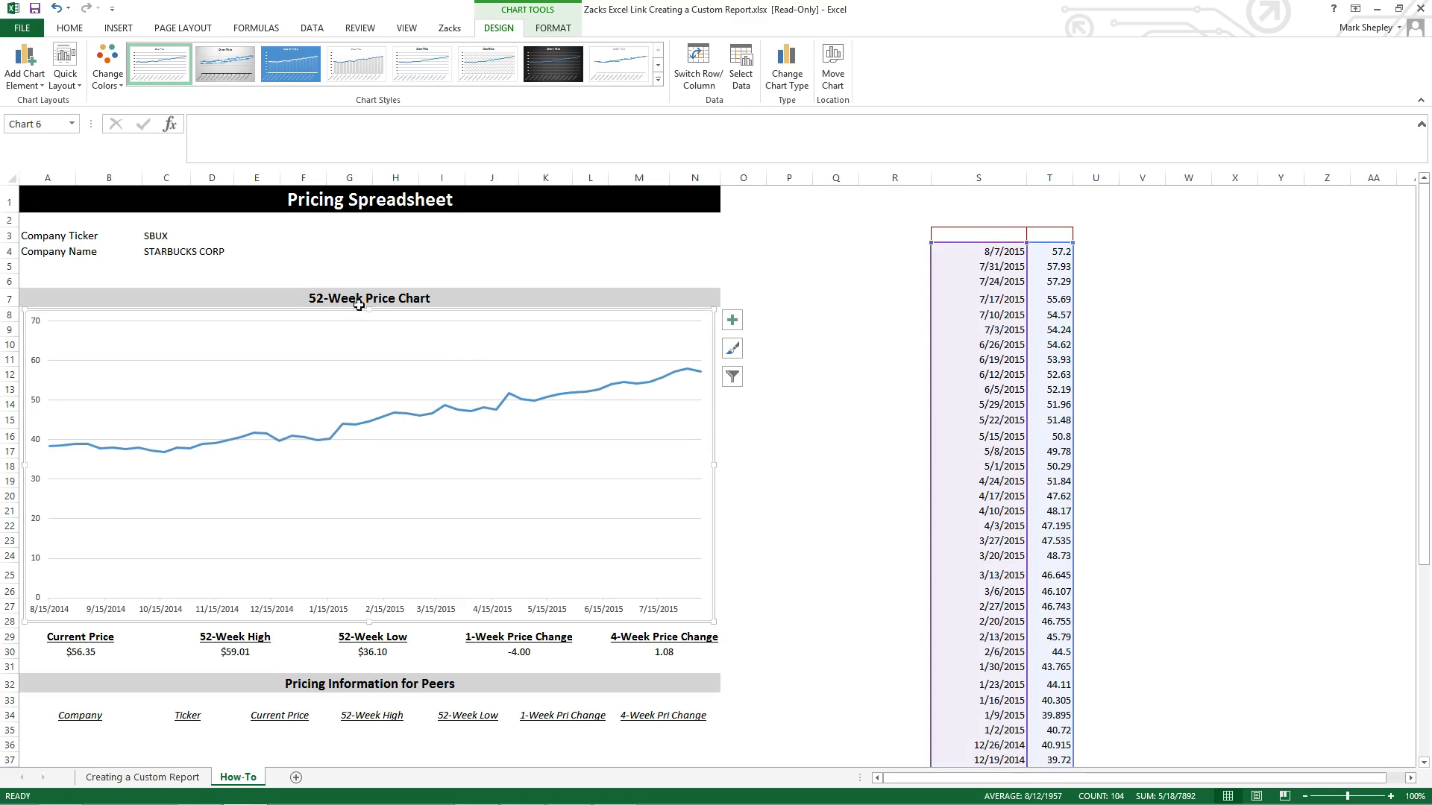
{"action": "left_click", "coordinate": [814, 386]}
Change the workbook's main Zacks ticker to DE
{"action": "left_click", "coordinate": [449, 27]}
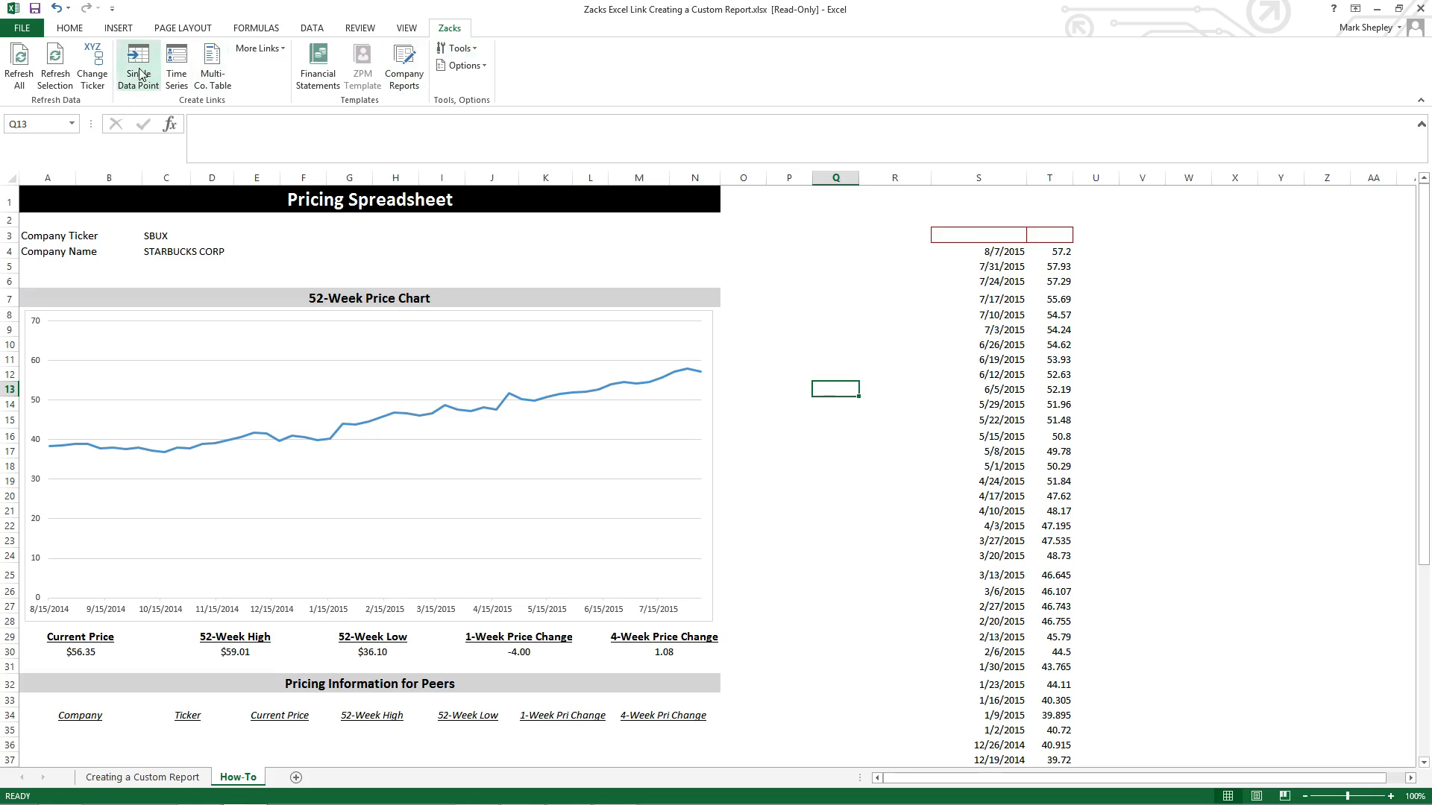
{"action": "left_click", "coordinate": [91, 67]}
{"action": "type", "text": "DE"}
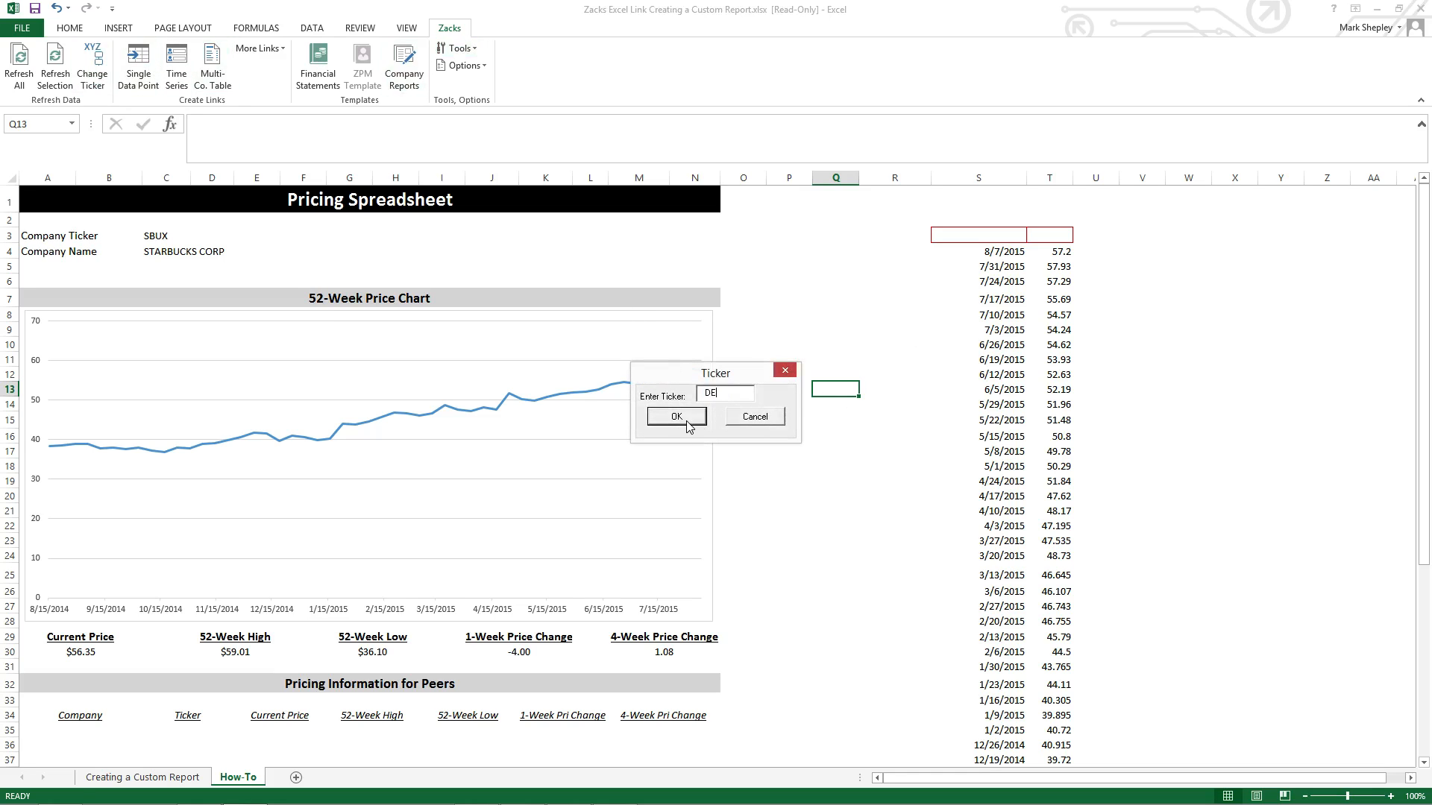
{"action": "left_click", "coordinate": [686, 417]}
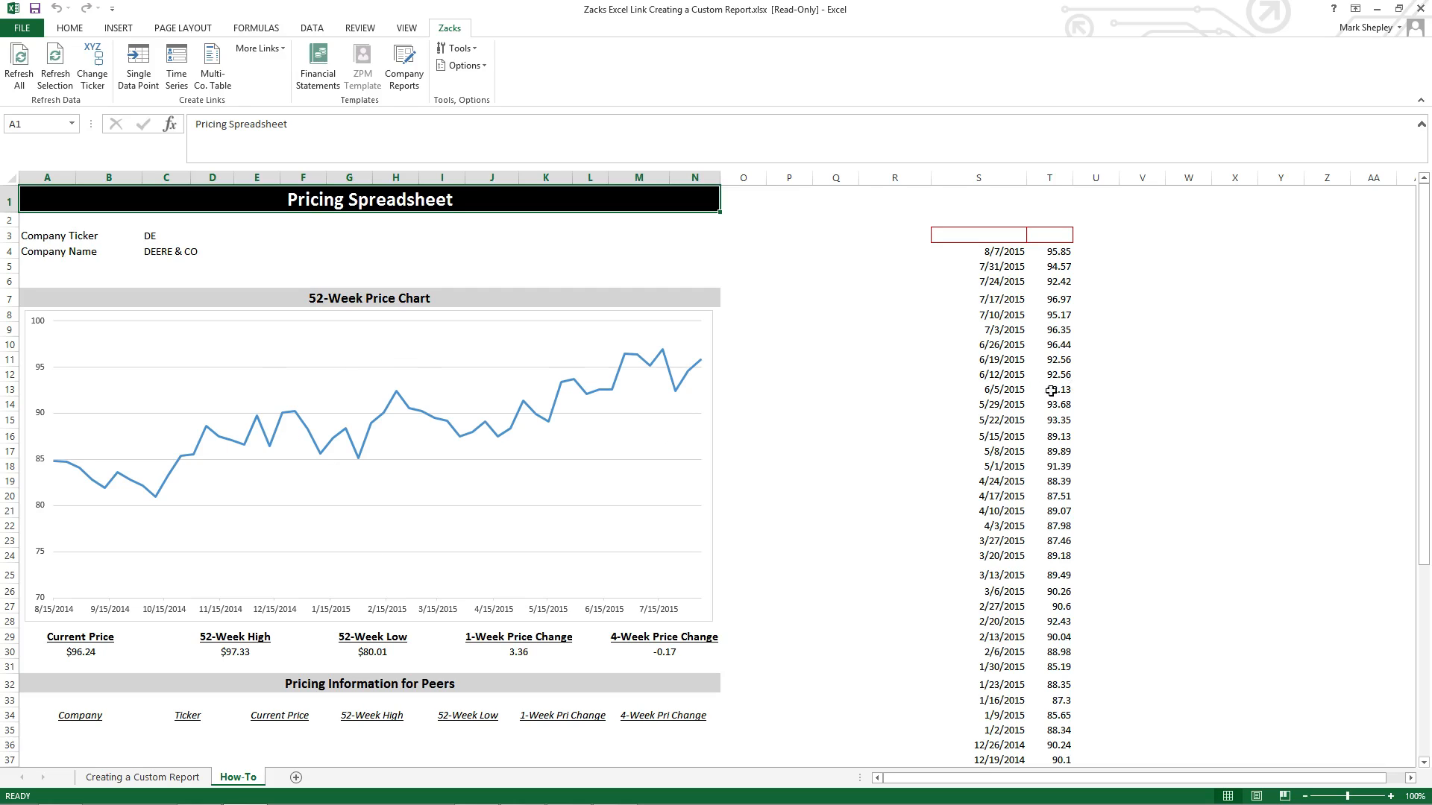
Start a multi-company table link at cell V3 with companies in rows, and check the preset items i1_R and i3_R
{"action": "left_click", "coordinate": [1139, 234]}
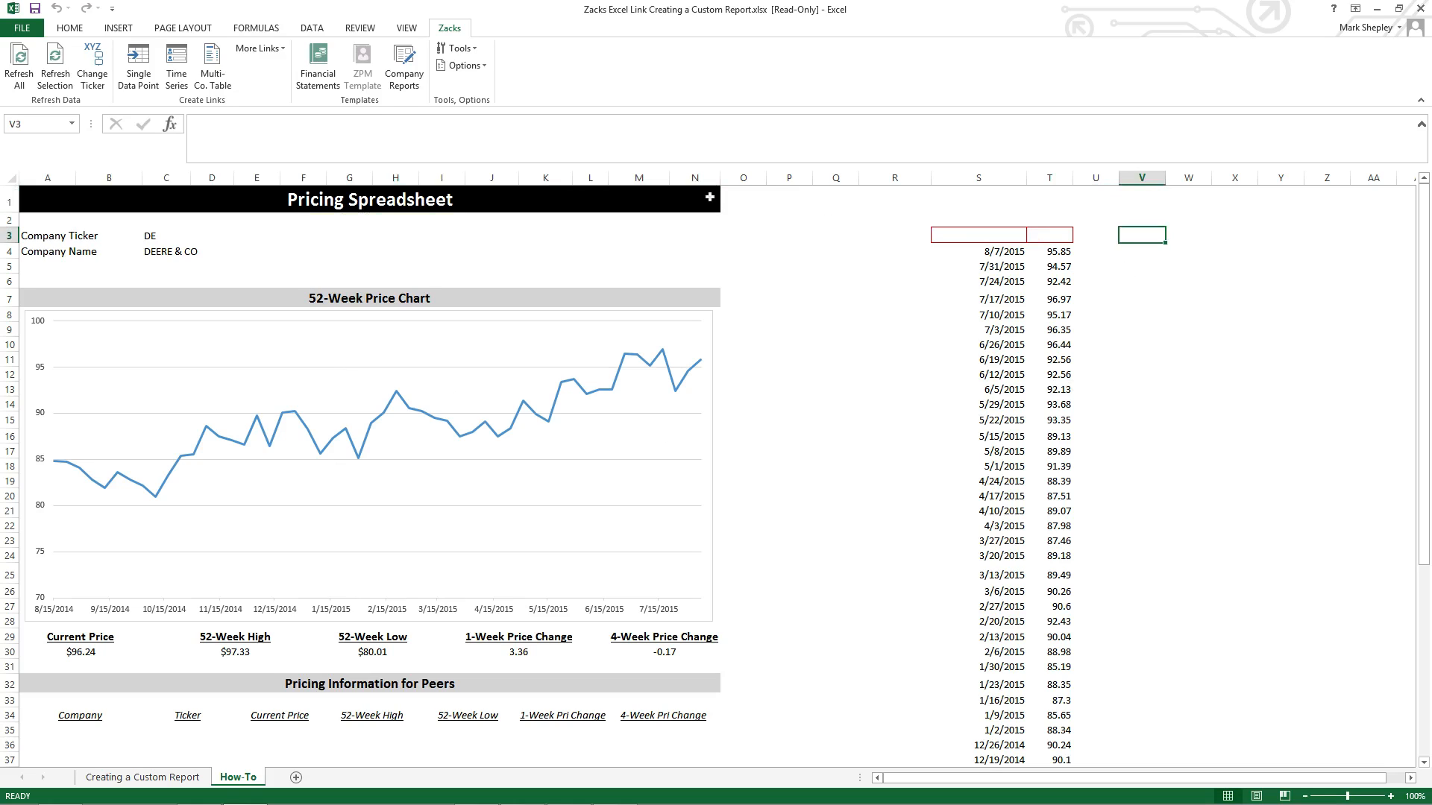
{"action": "left_click", "coordinate": [217, 73]}
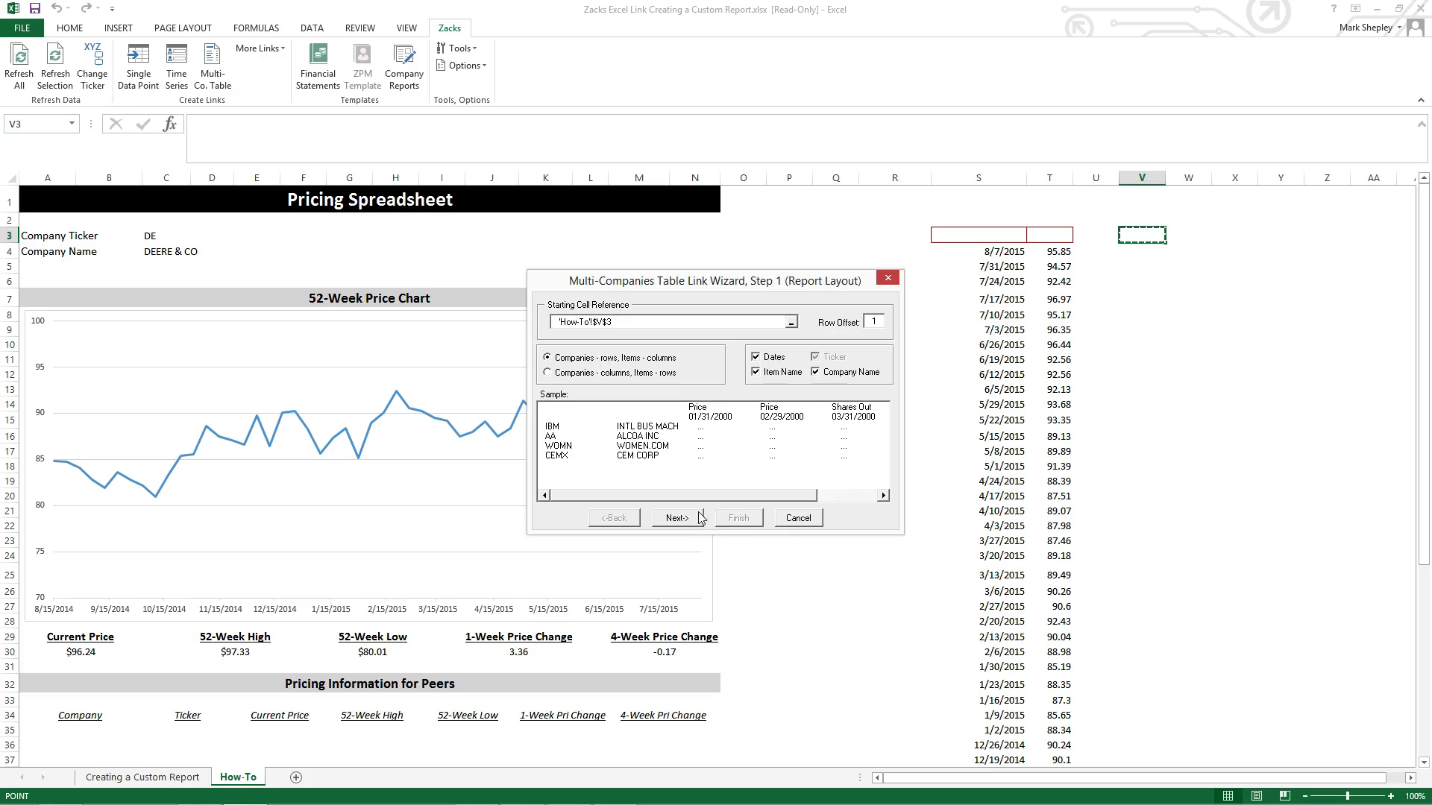
{"action": "left_click", "coordinate": [677, 518]}
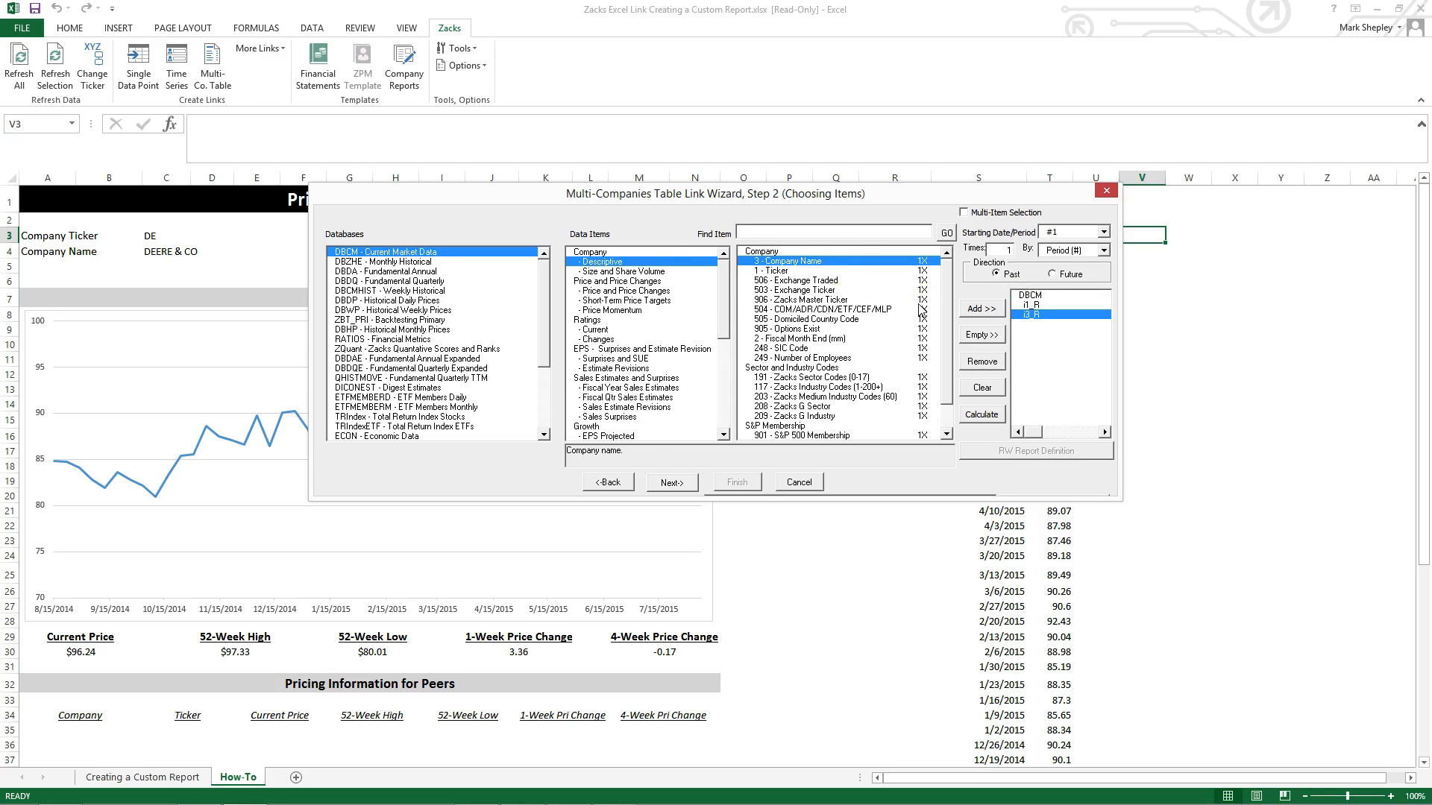
{"action": "left_click", "coordinate": [1031, 307]}
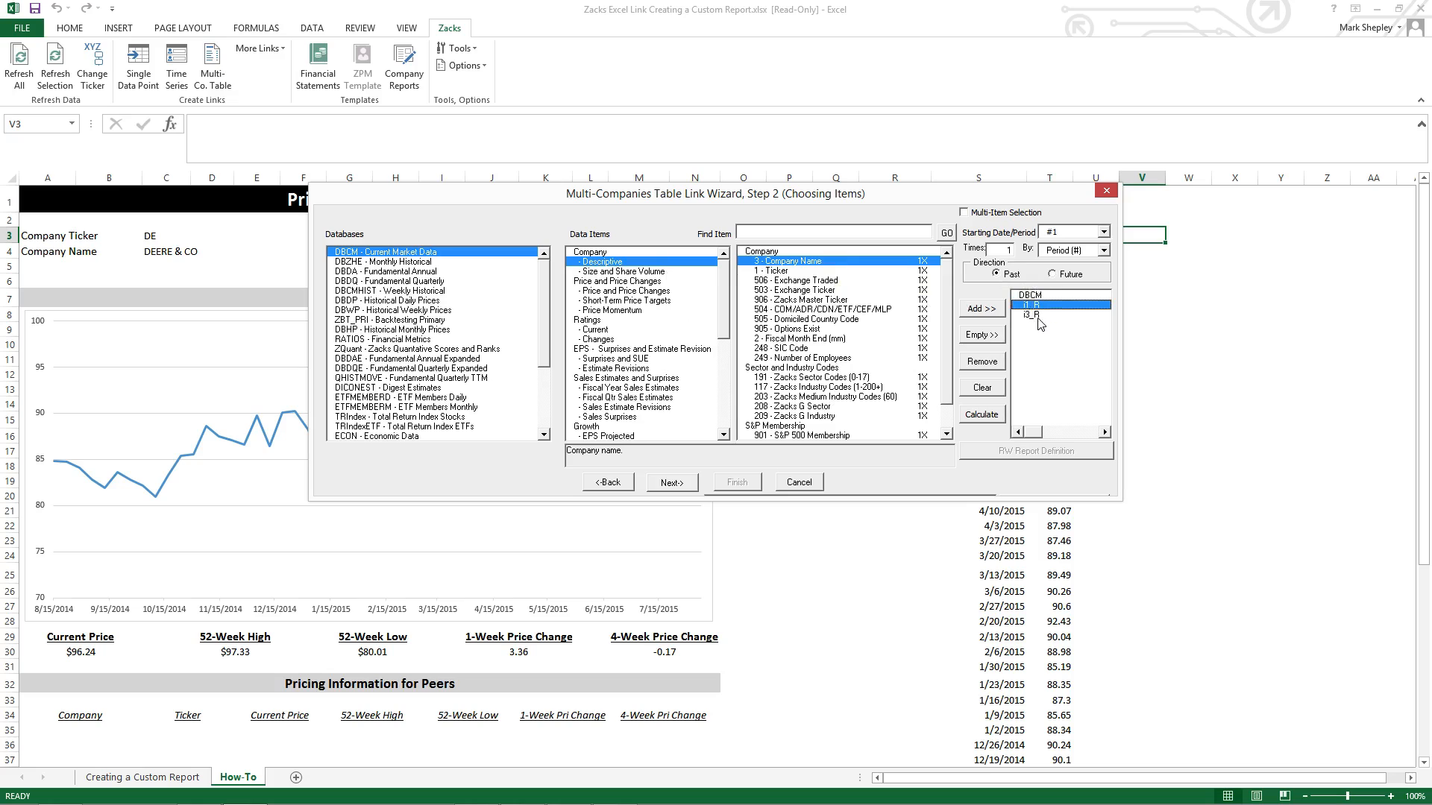
{"action": "left_click", "coordinate": [1037, 316]}
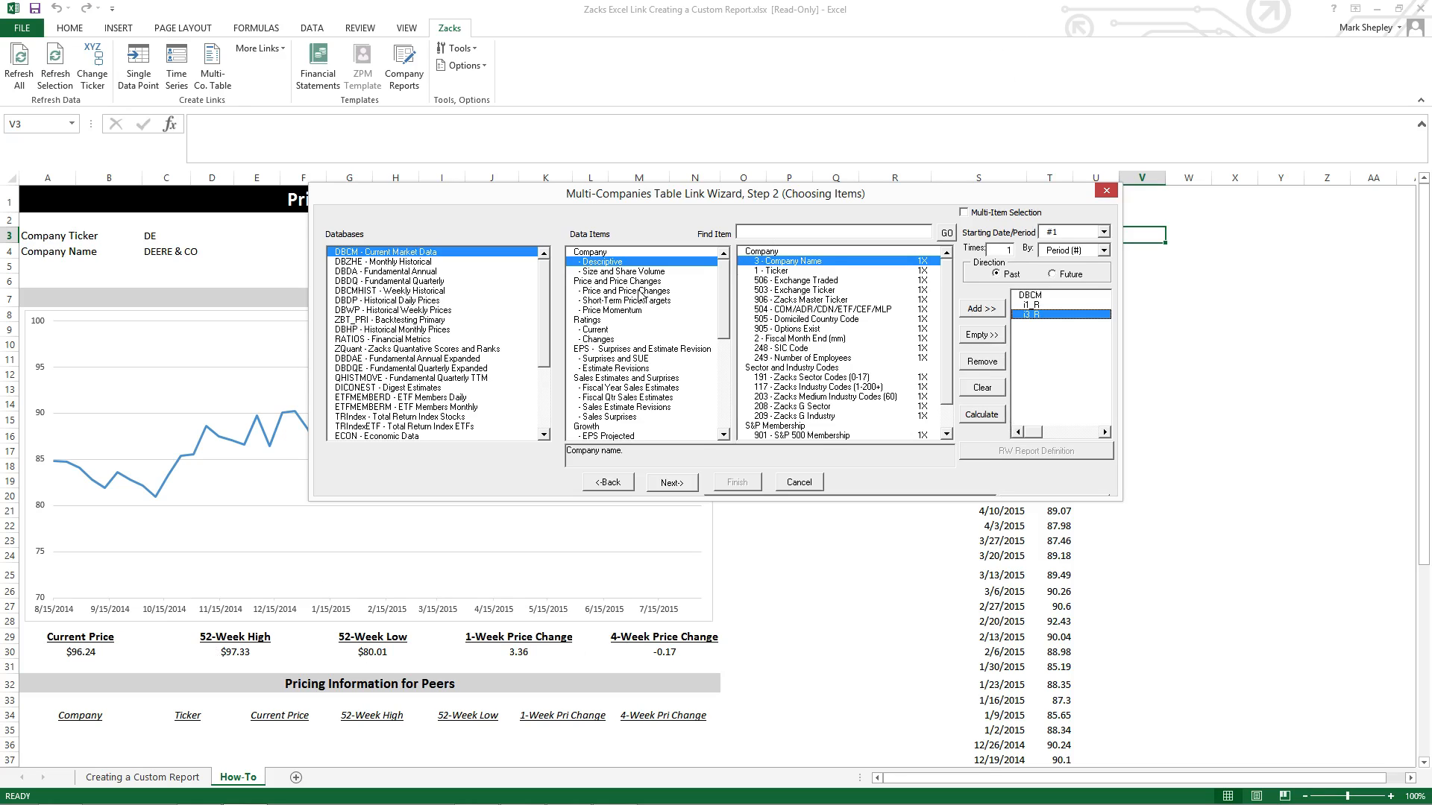
Add Current Price, 52 Week High, 52 Week Low, % Change Price - 1 Week and % Change Price - 4 Weeks to the table items
{"action": "left_click", "coordinate": [639, 291]}
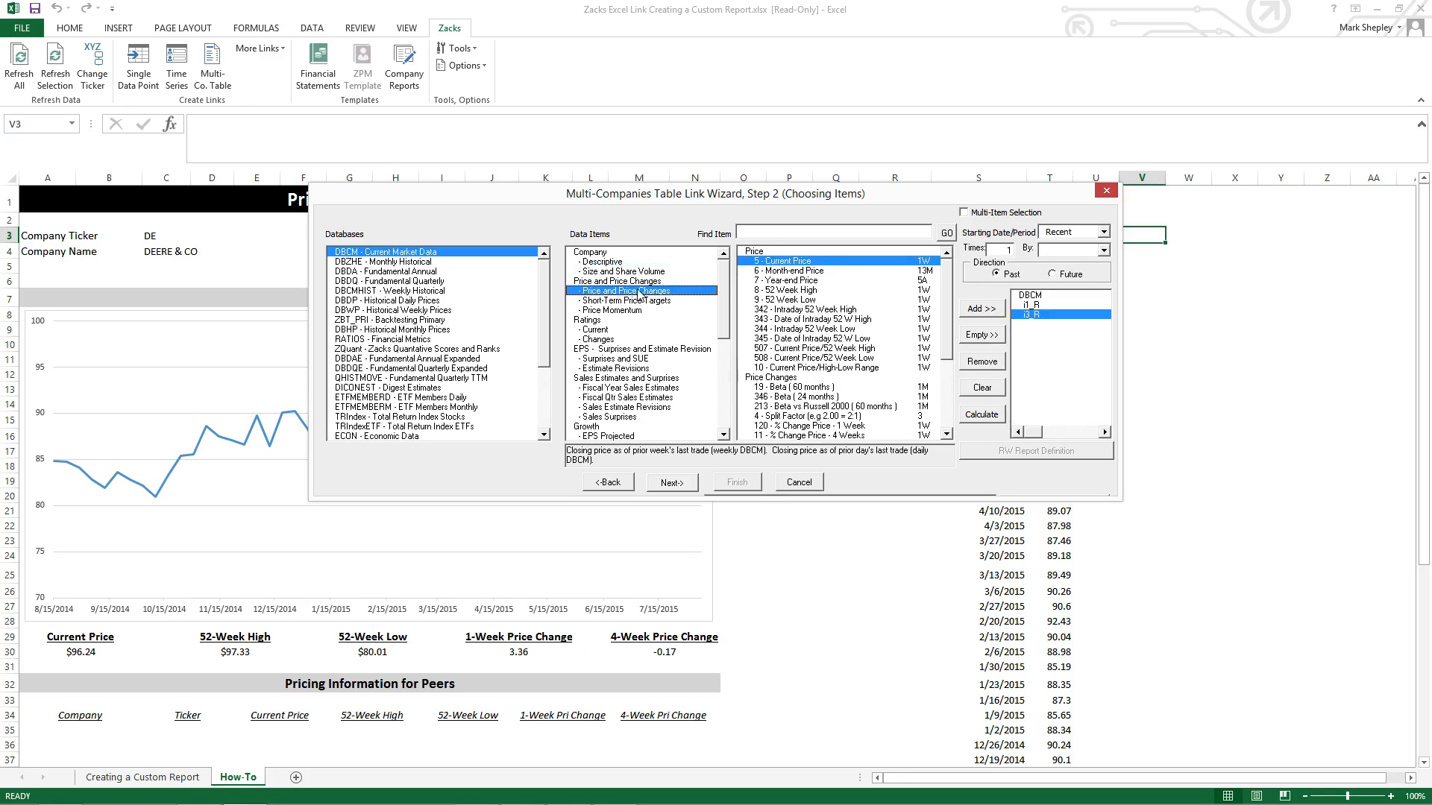
{"action": "double_click", "coordinate": [802, 266]}
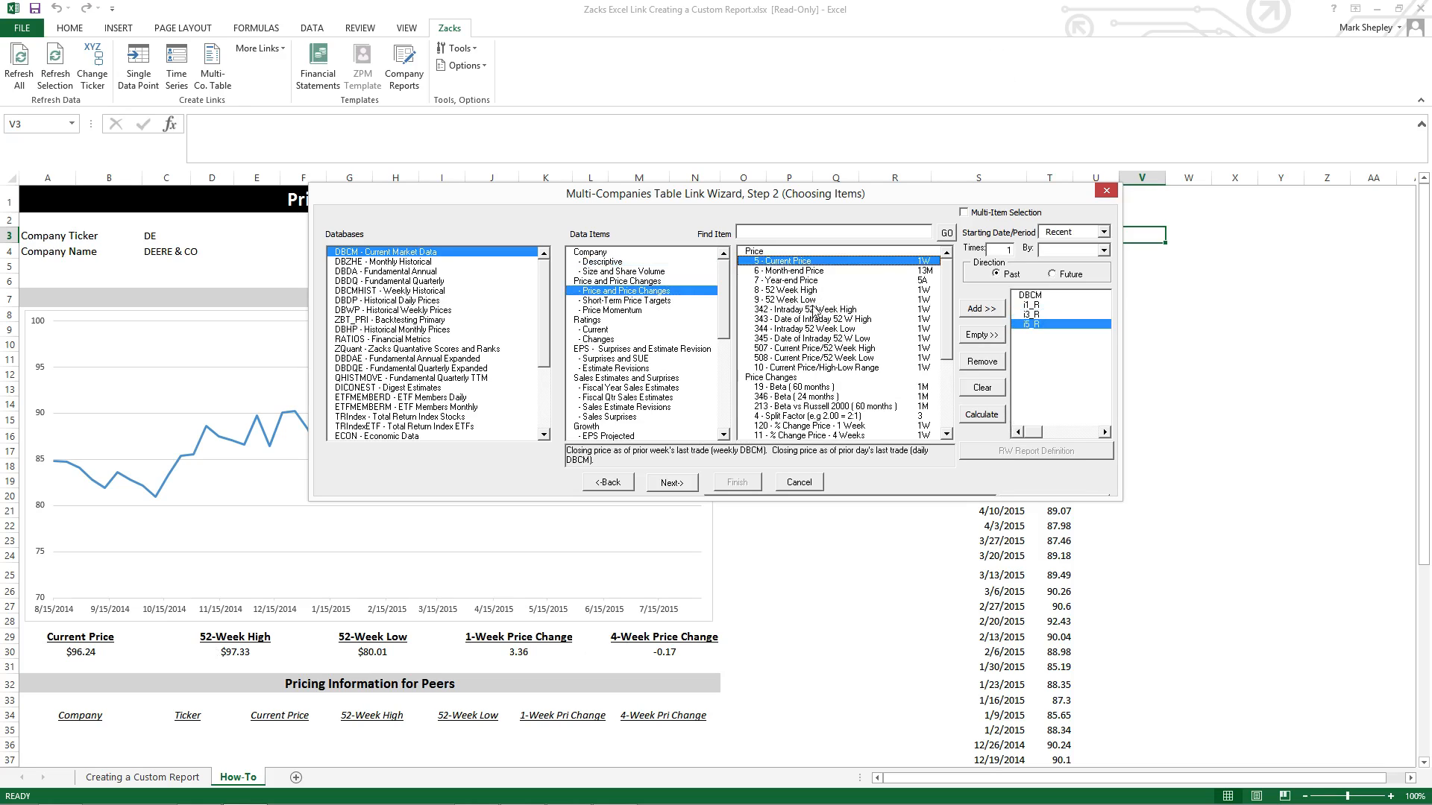
{"action": "double_click", "coordinate": [803, 291]}
{"action": "double_click", "coordinate": [806, 300]}
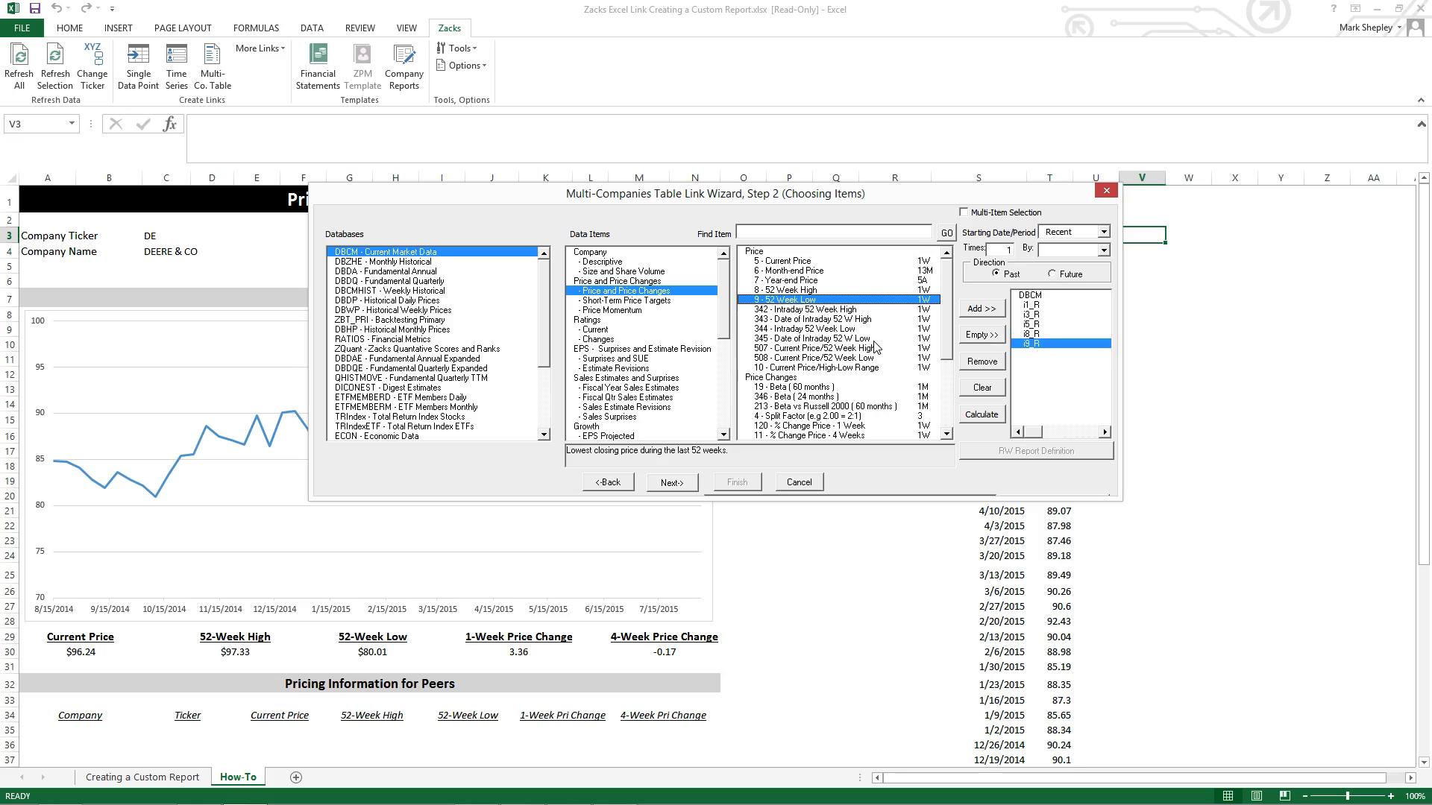
{"action": "double_click", "coordinate": [850, 426]}
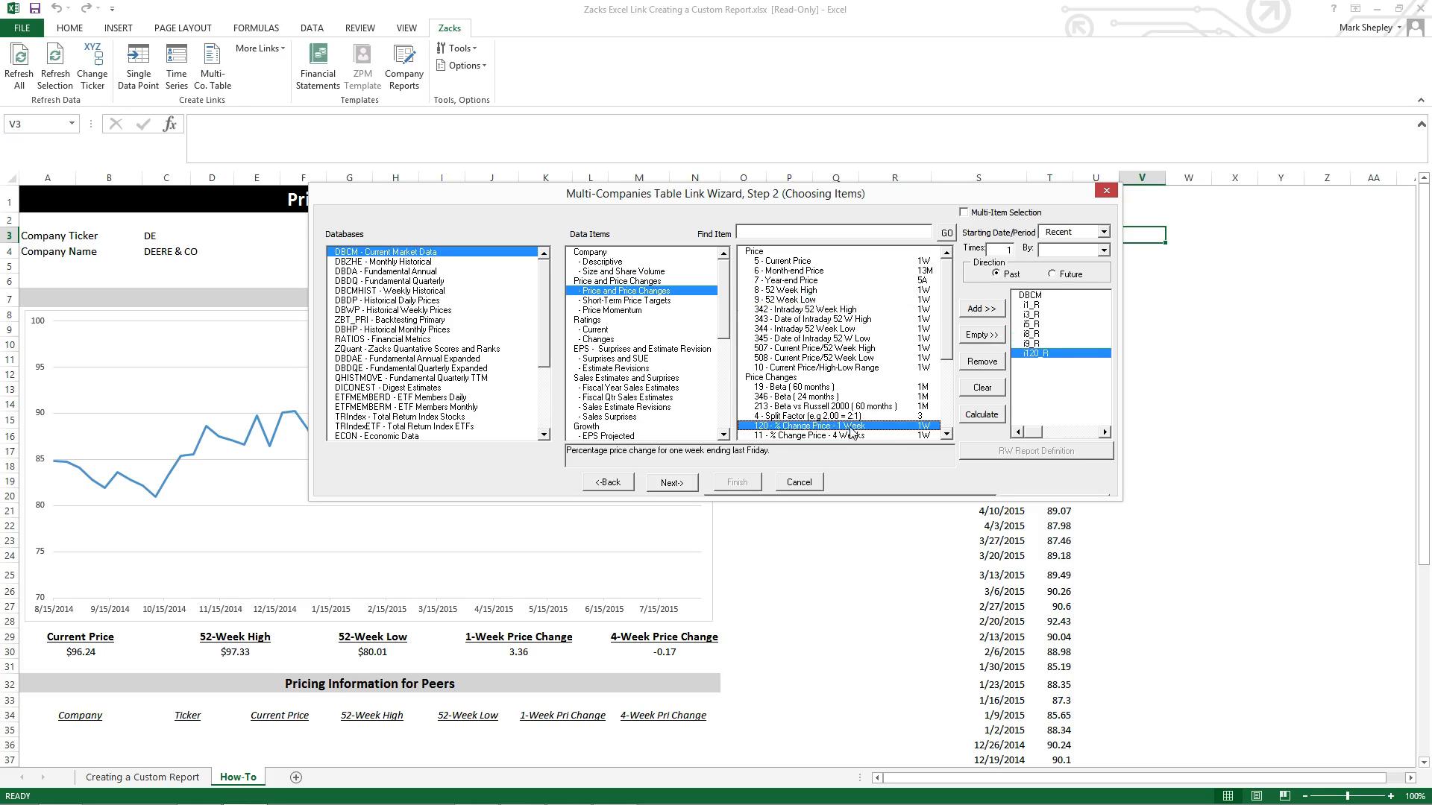
{"action": "left_click", "coordinate": [850, 436]}
{"action": "double_click", "coordinate": [850, 436]}
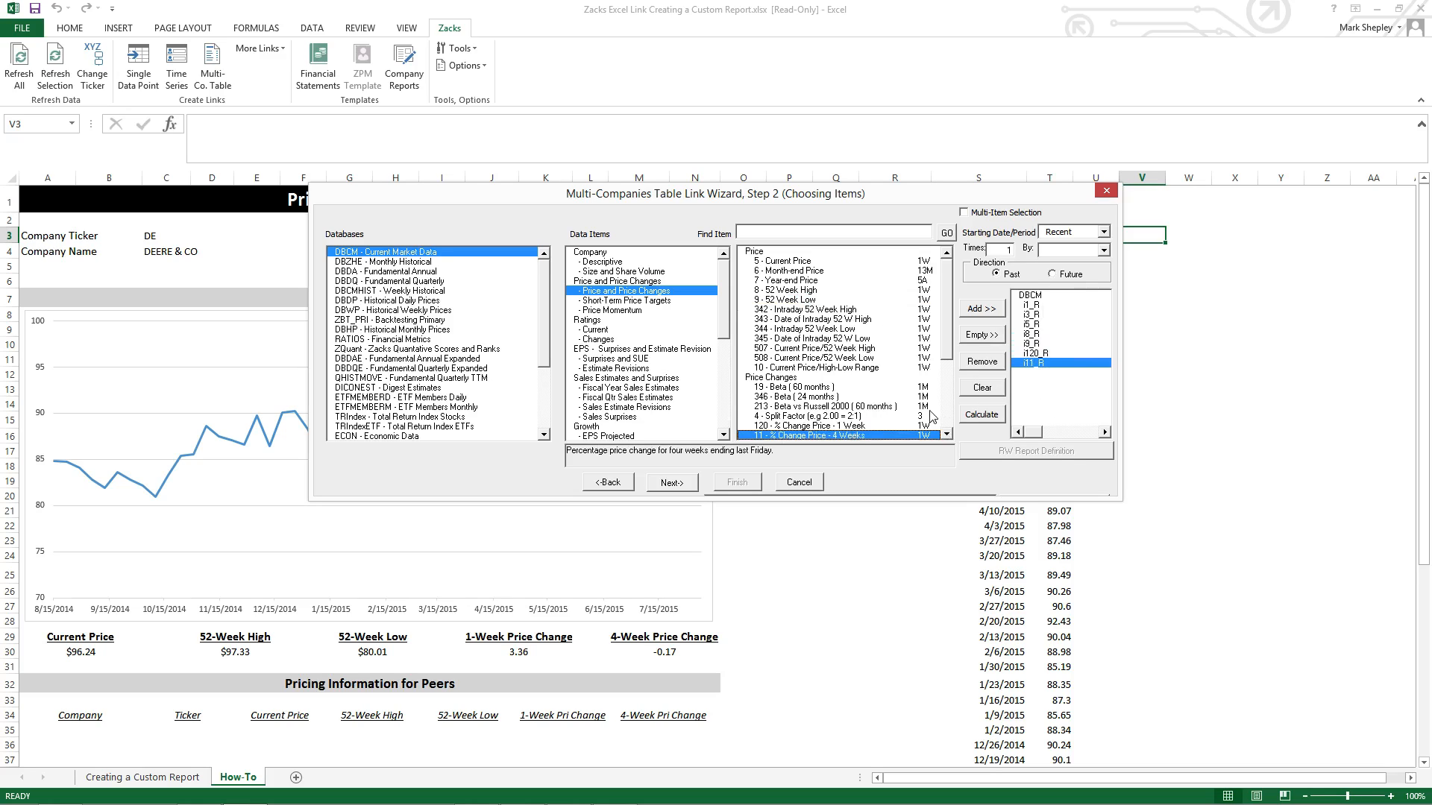
Finish the multi-company table link using the option for entering tickers in the first table column
{"action": "left_click", "coordinate": [670, 483]}
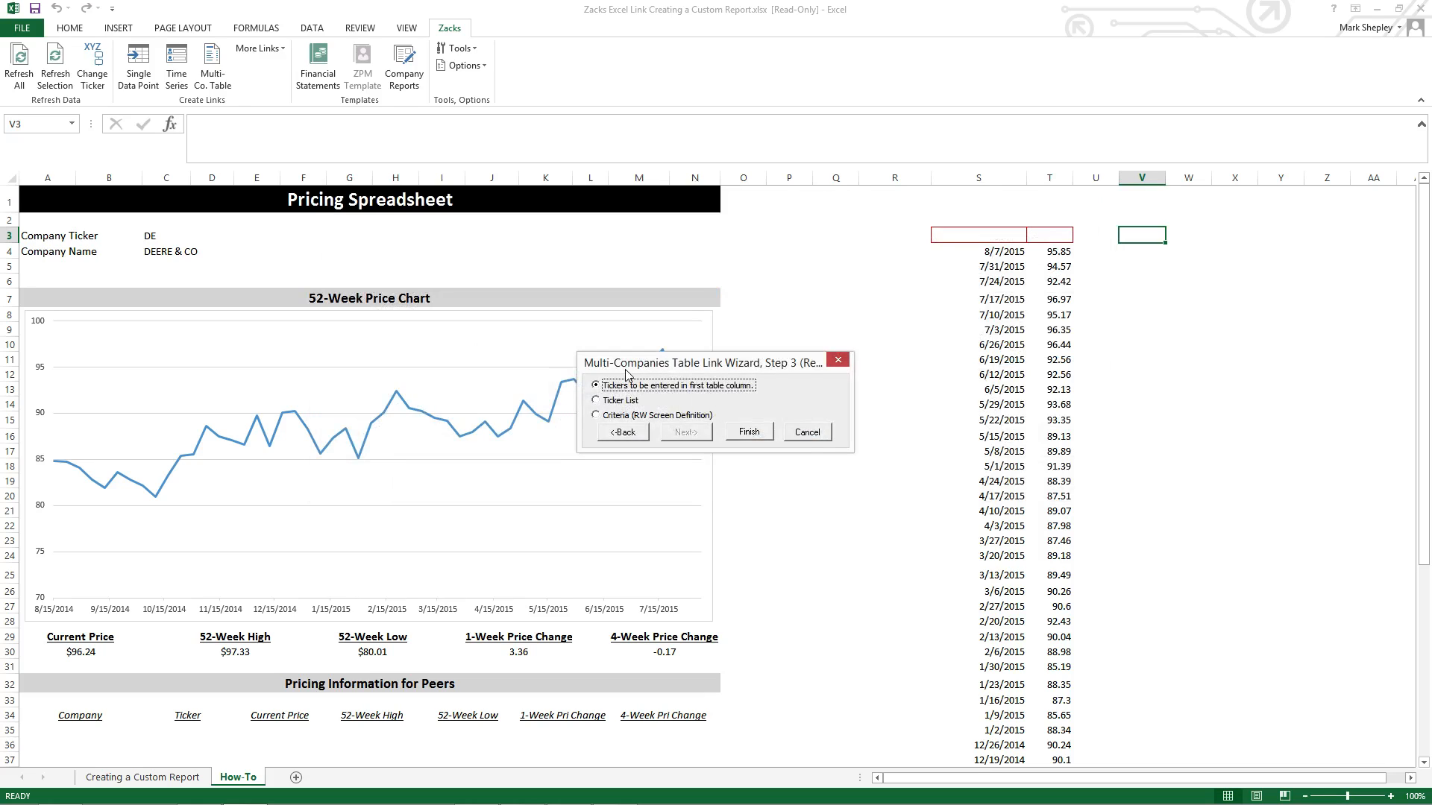
{"action": "left_click", "coordinate": [750, 433]}
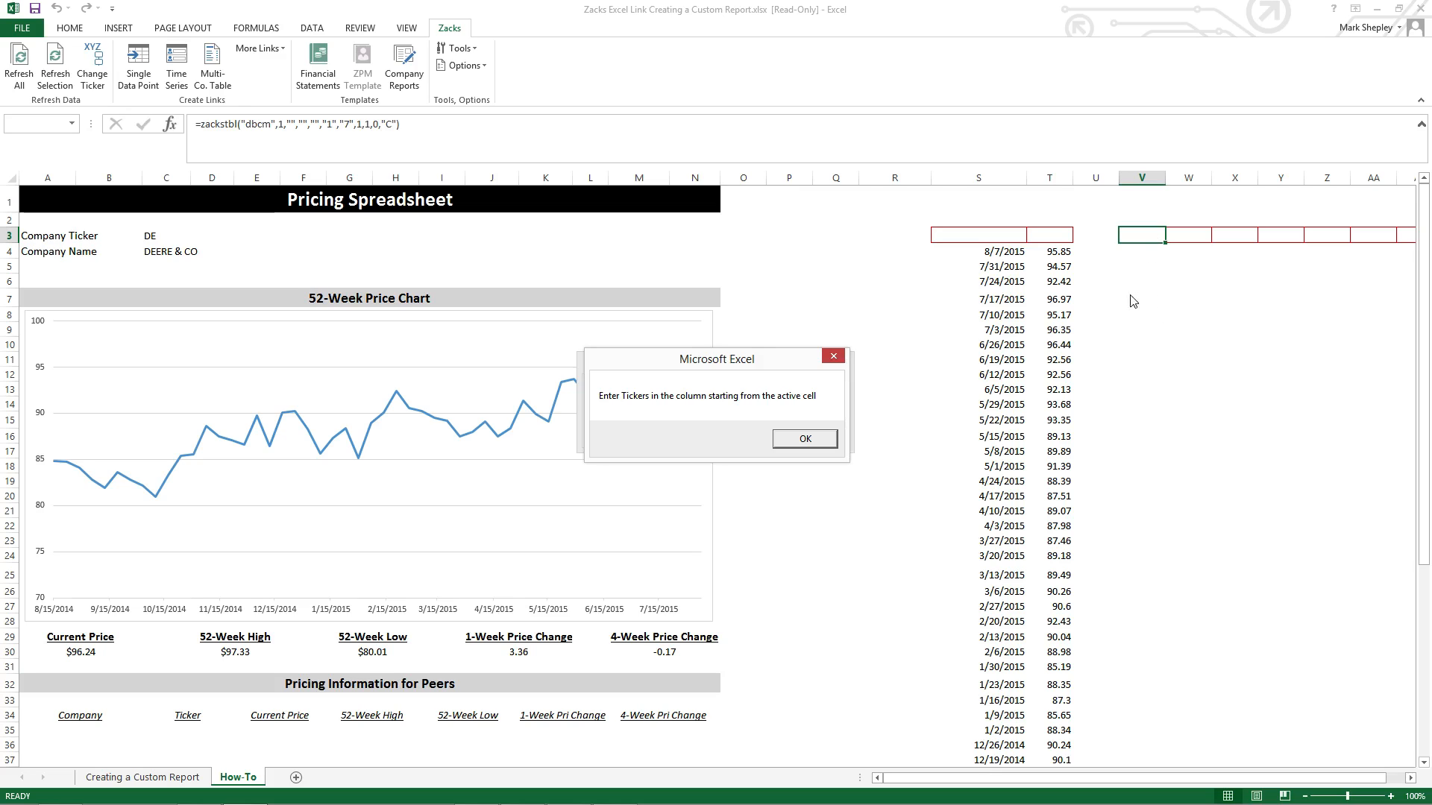
{"action": "left_click", "coordinate": [804, 440]}
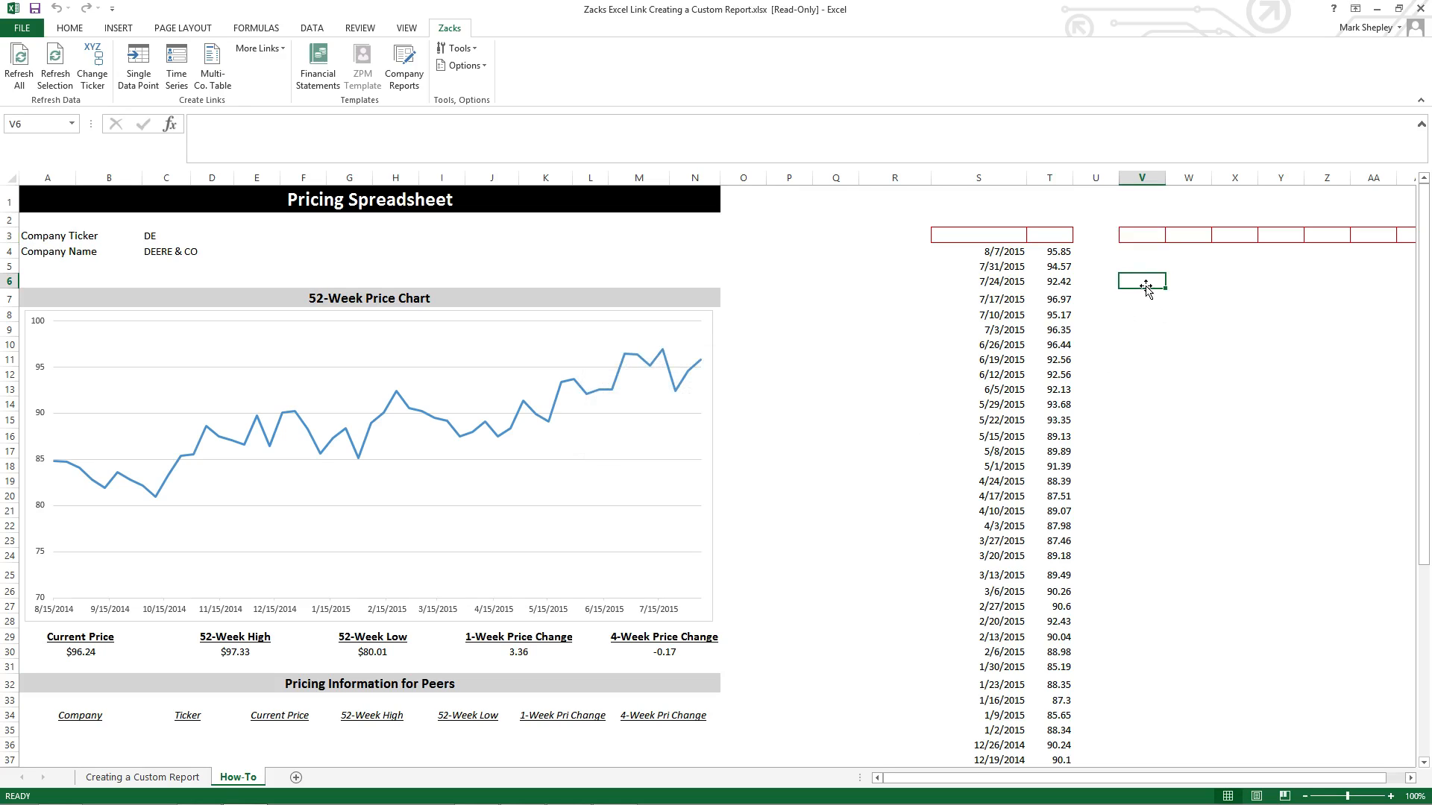
Enter the peer tickers ARTW, LNN, TWI and BGG in cells V6 to V9
{"action": "type", "text": "ARTW"}
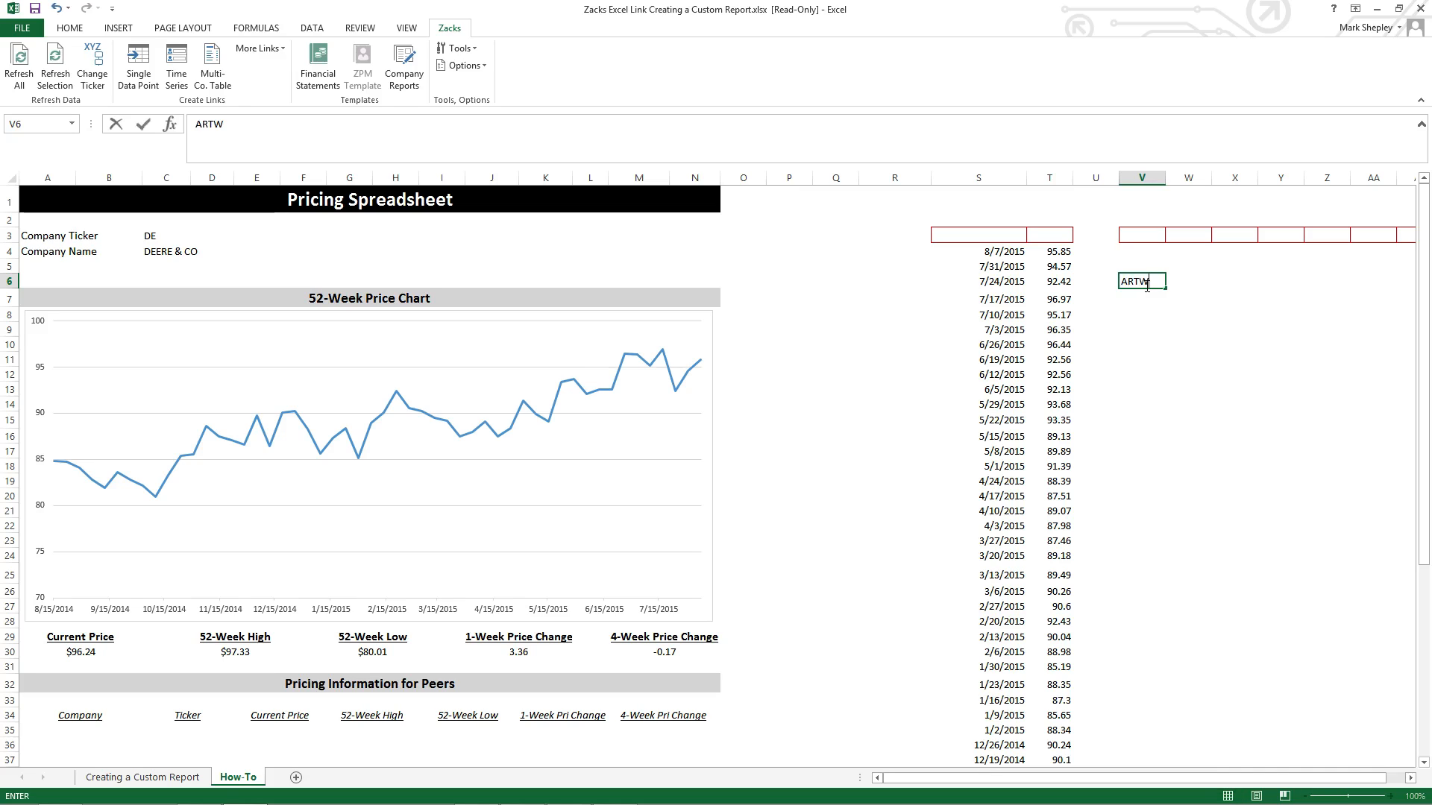
{"action": "key", "text": "Return"}
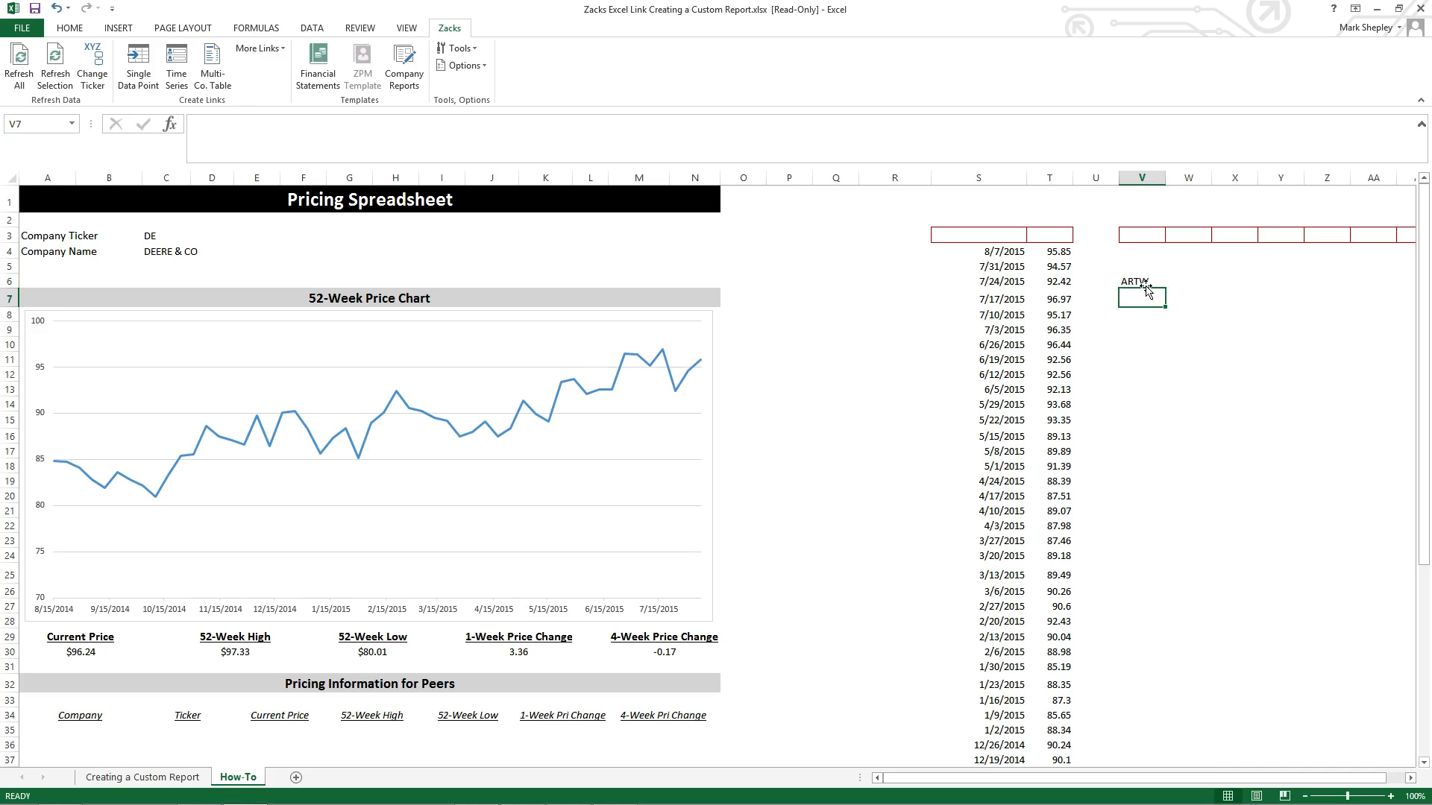
{"action": "type", "text": "LNN"}
{"action": "key", "text": "Return"}
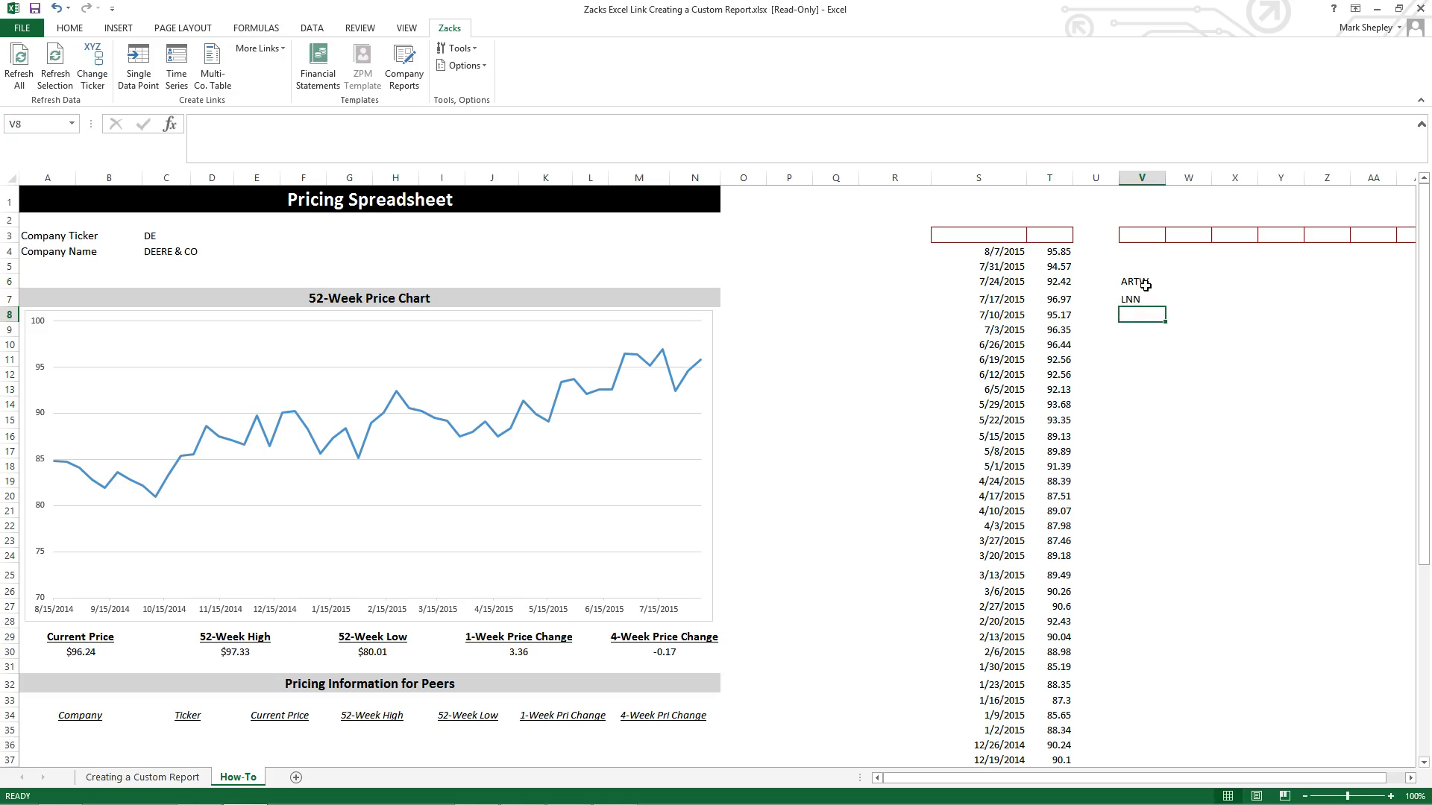
{"action": "type", "text": "TWI"}
{"action": "key", "text": "Return"}
{"action": "type", "text": "BGG"}
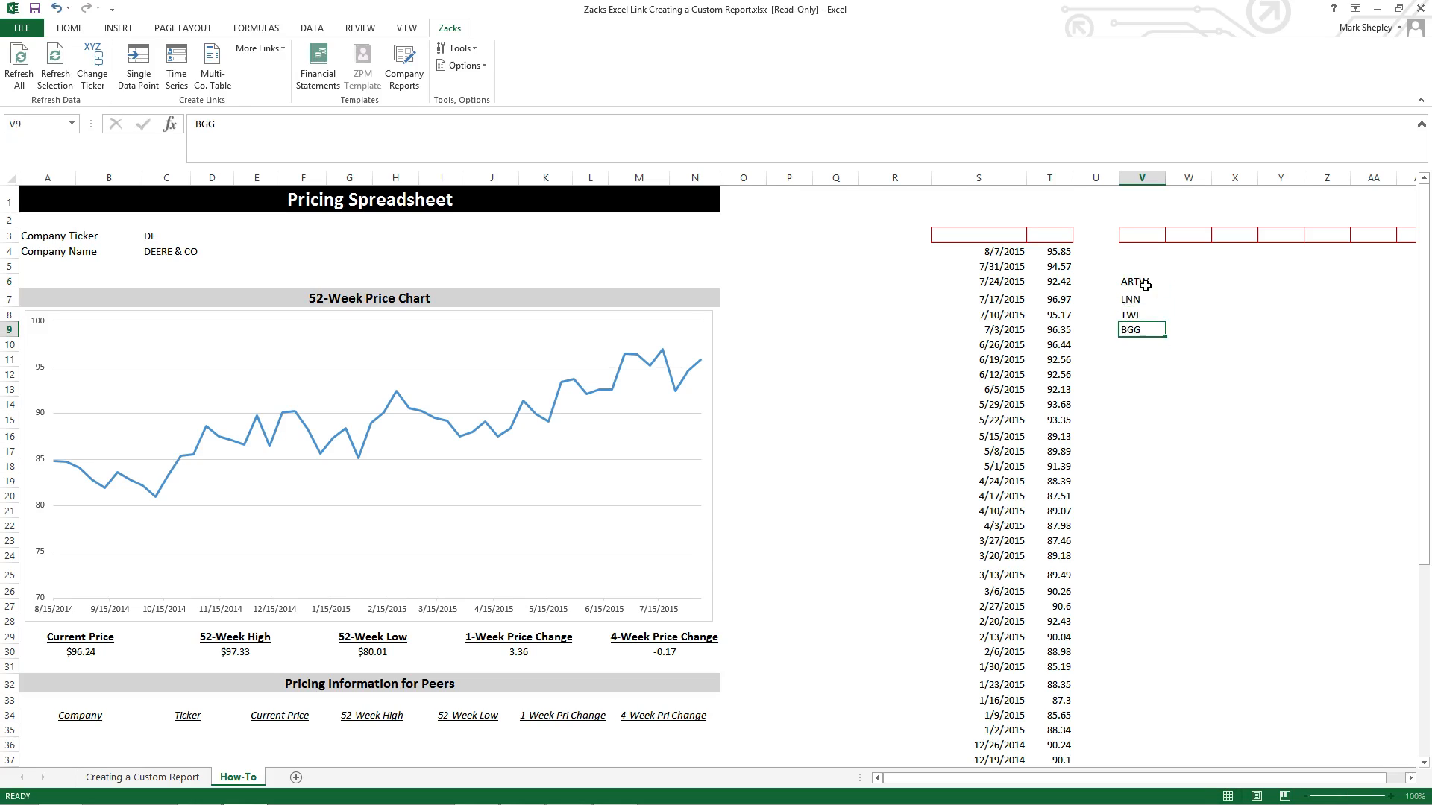
Enter the remaining peer tickers AGCO, KUBTY and CAT in cells V10 to V12
{"action": "key", "text": "Return"}
{"action": "type", "text": "AGCO"}
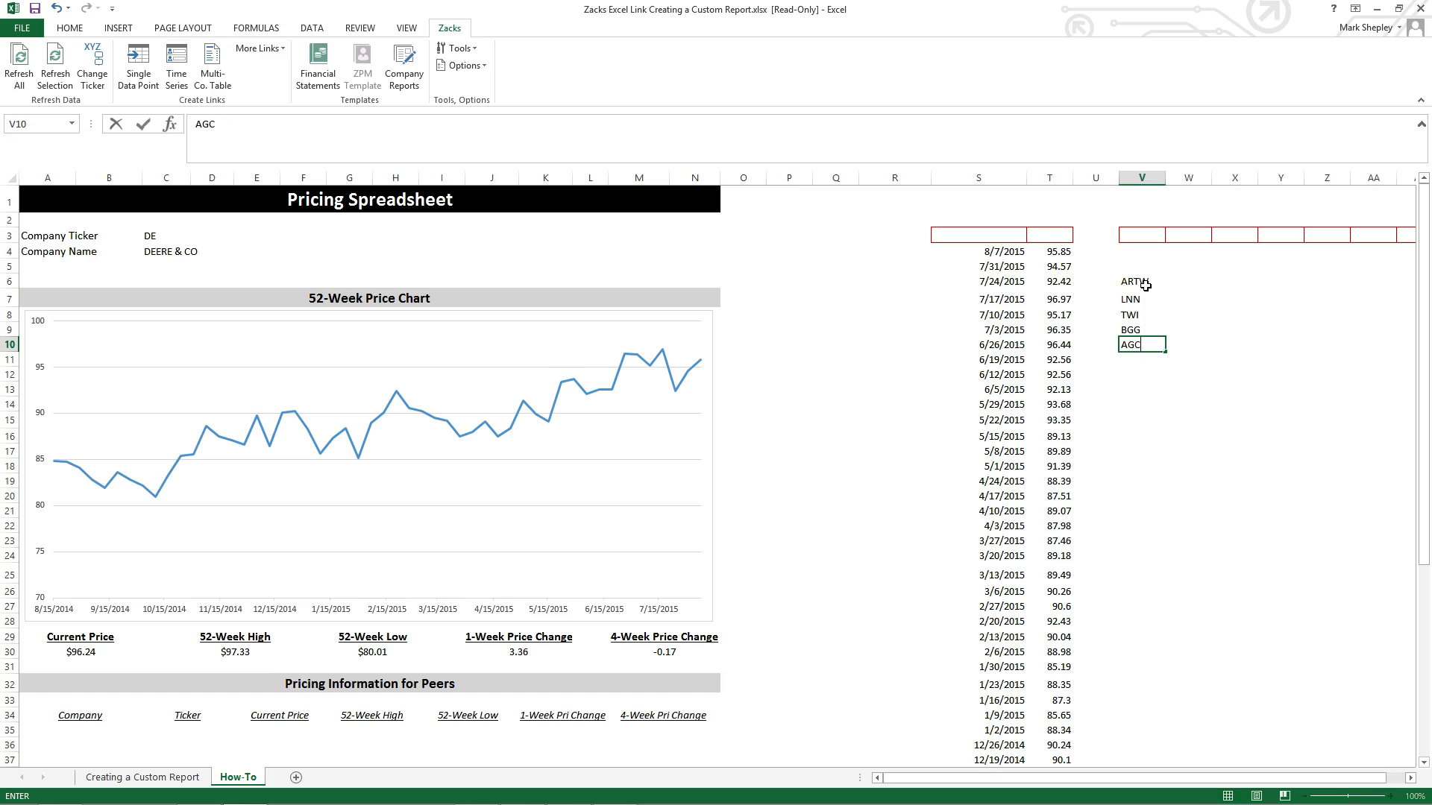
{"action": "key", "text": "Return"}
{"action": "type", "text": "KUB"}
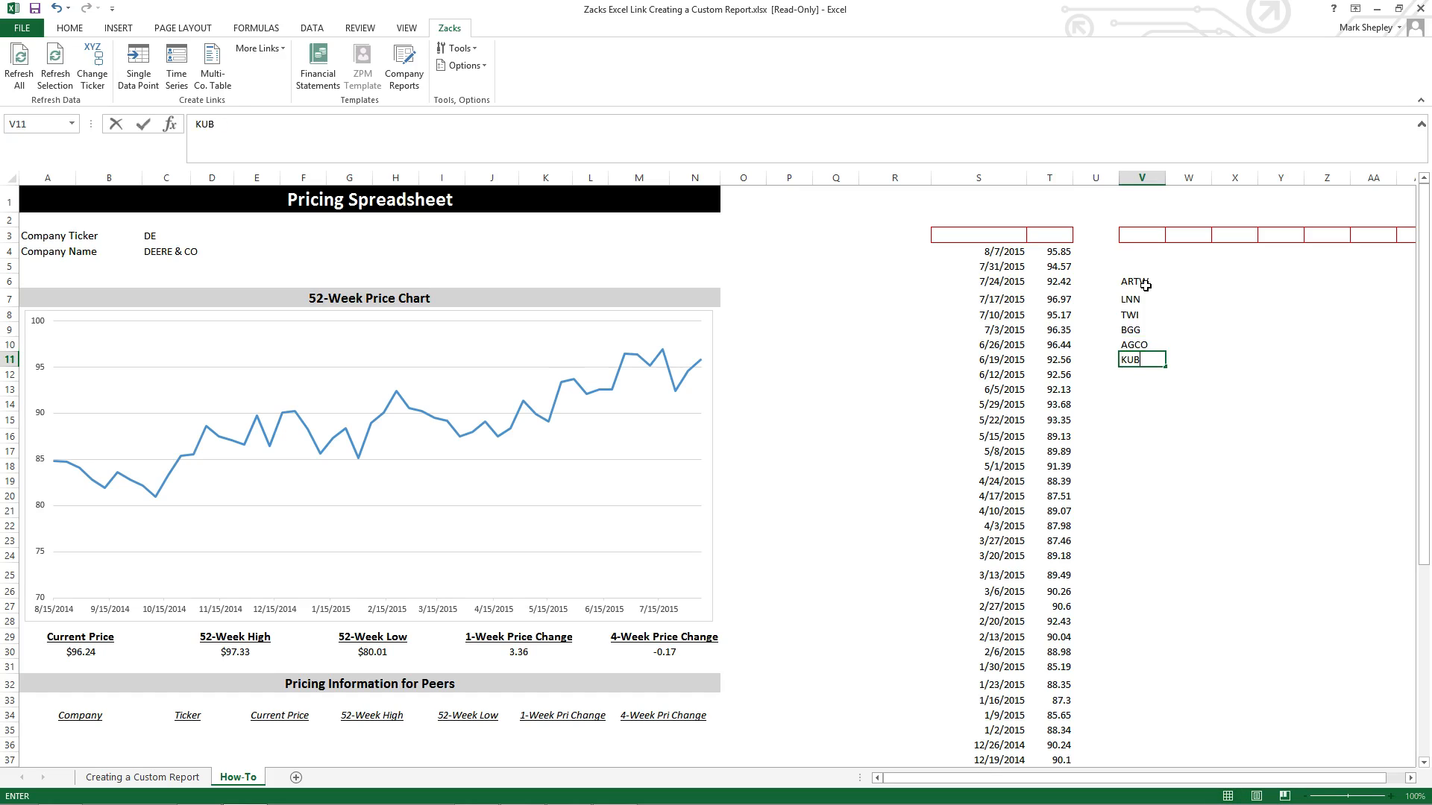
{"action": "type", "text": "TY"}
{"action": "key", "text": "Return"}
{"action": "type", "text": "CA"}
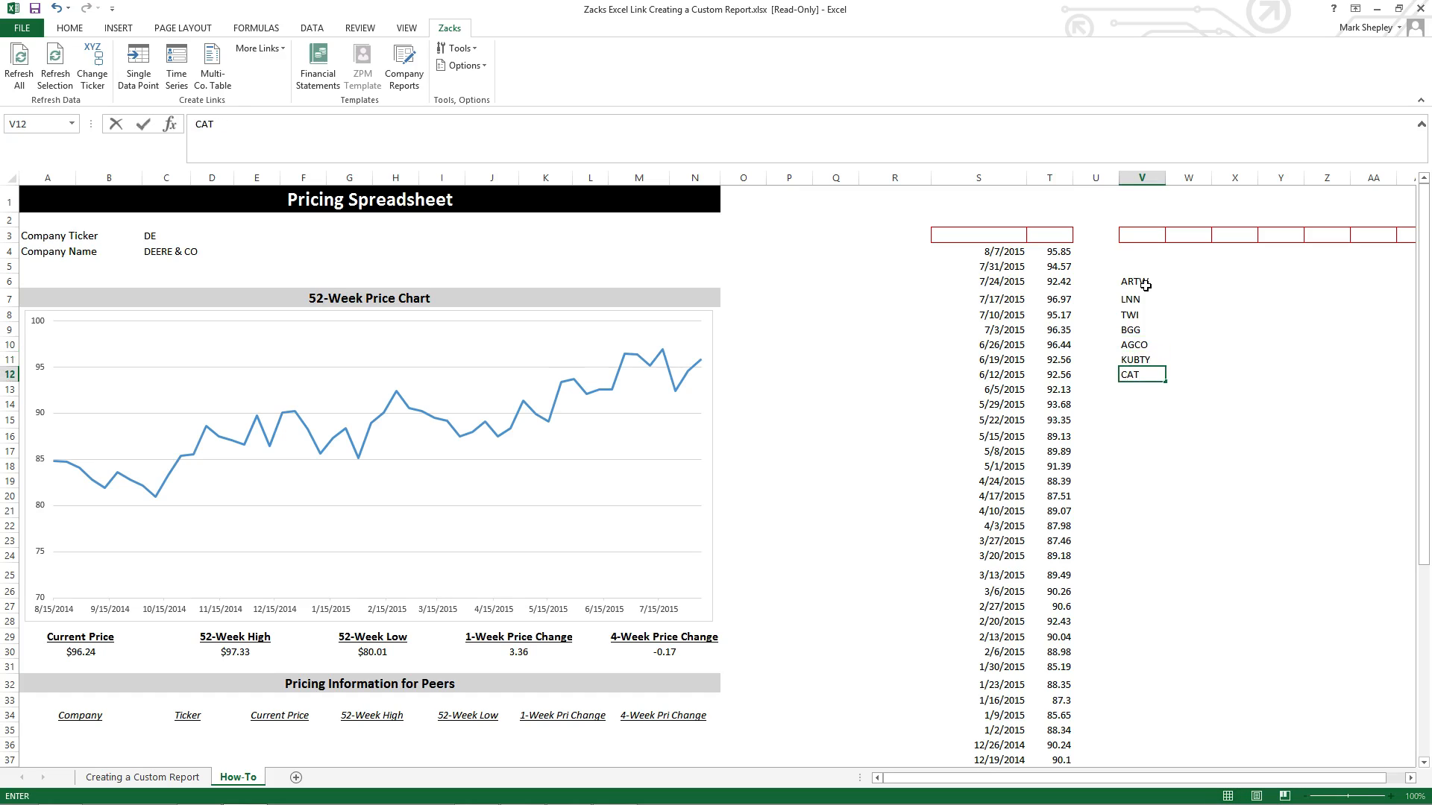
{"action": "type", "text": "T"}
{"action": "key", "text": "Return"}
Refresh only the multi-company table link in cells V3 to AB3 to load the peer data
{"action": "left_click", "coordinate": [1208, 310]}
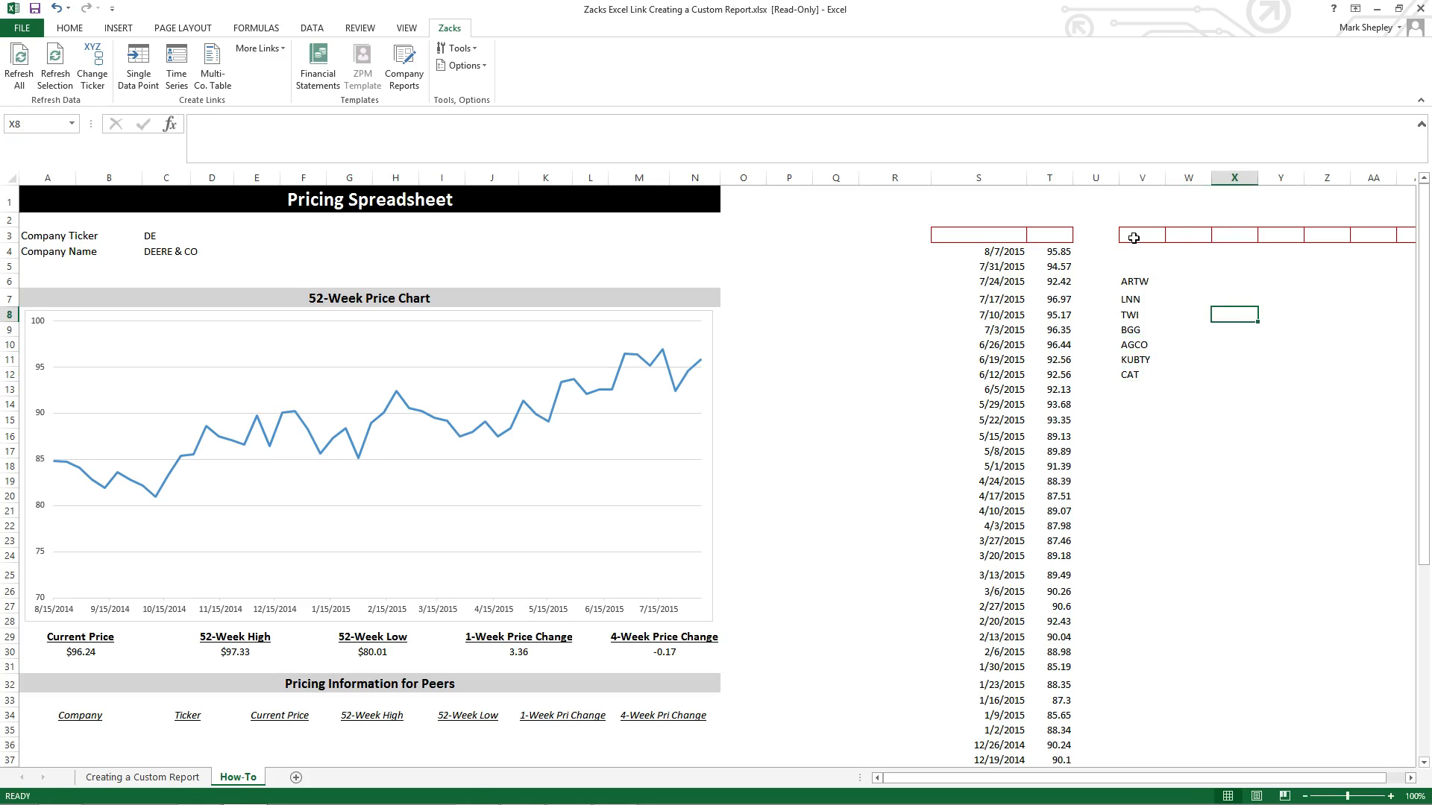
{"action": "left_click_drag", "start_coordinate": [1134, 237], "coordinate": [1295, 236]}
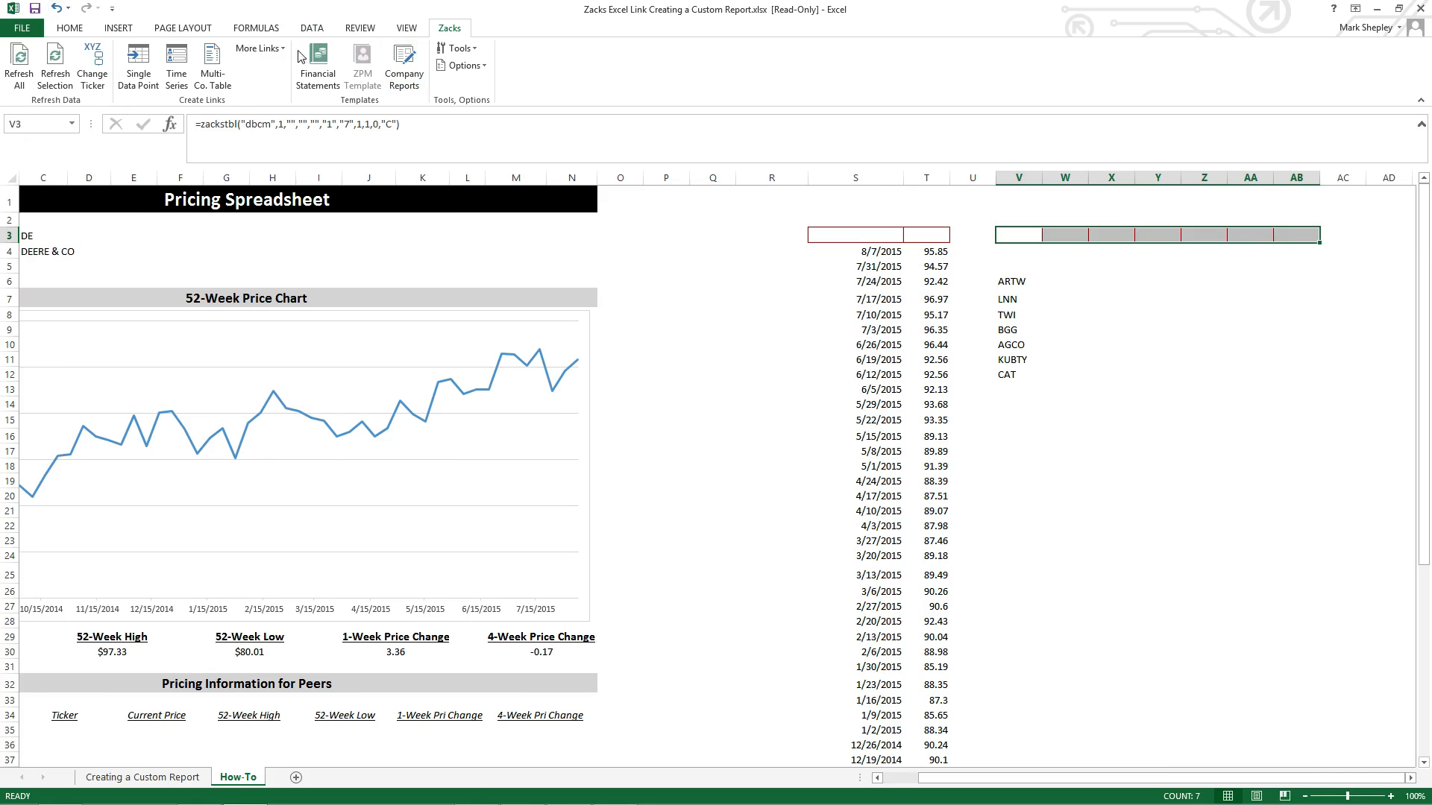
{"action": "left_click", "coordinate": [55, 74]}
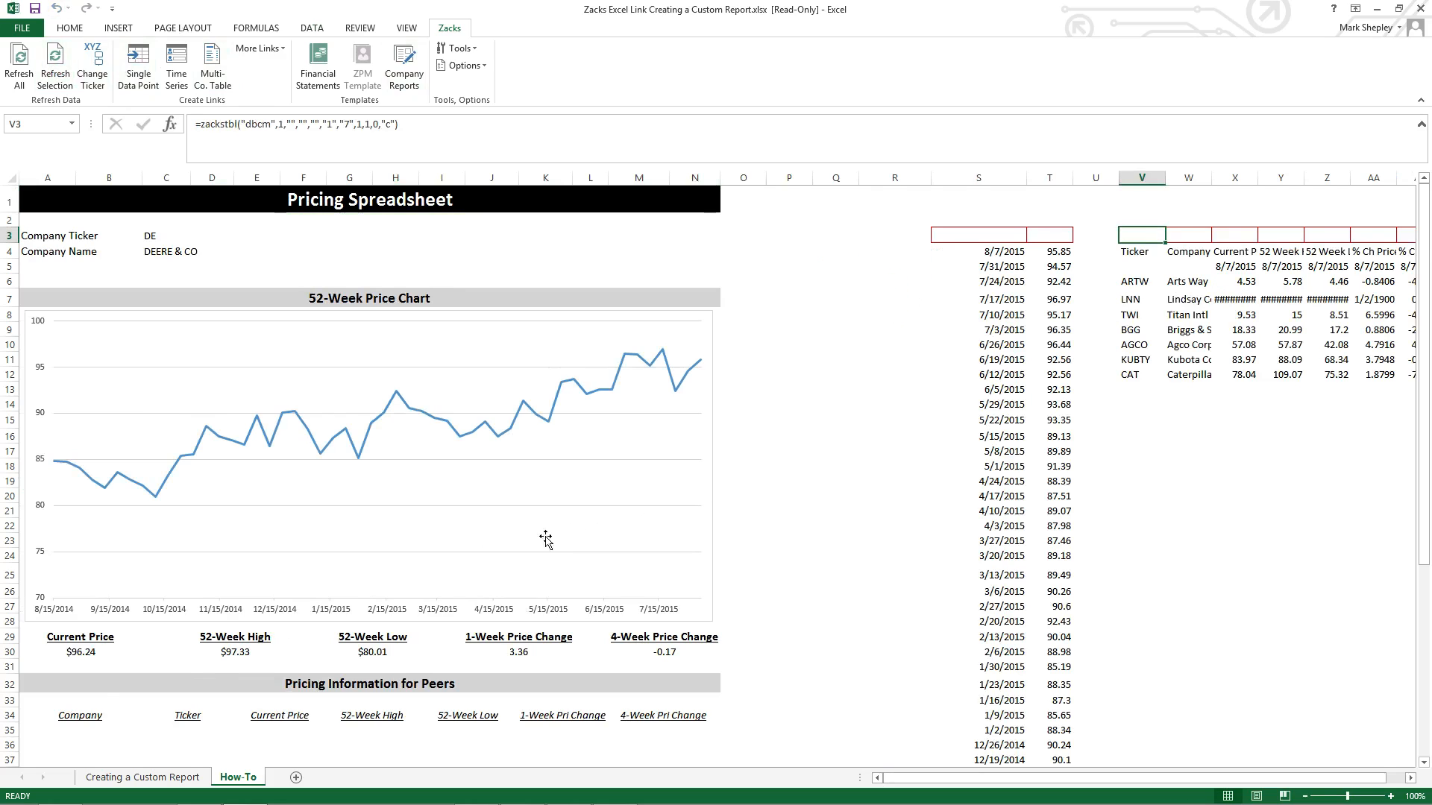
Link the first peer row's Company cell A35 to W6 and its Ticker cell C35 to V6
{"action": "left_click", "coordinate": [81, 728]}
{"action": "type", "text": "="}
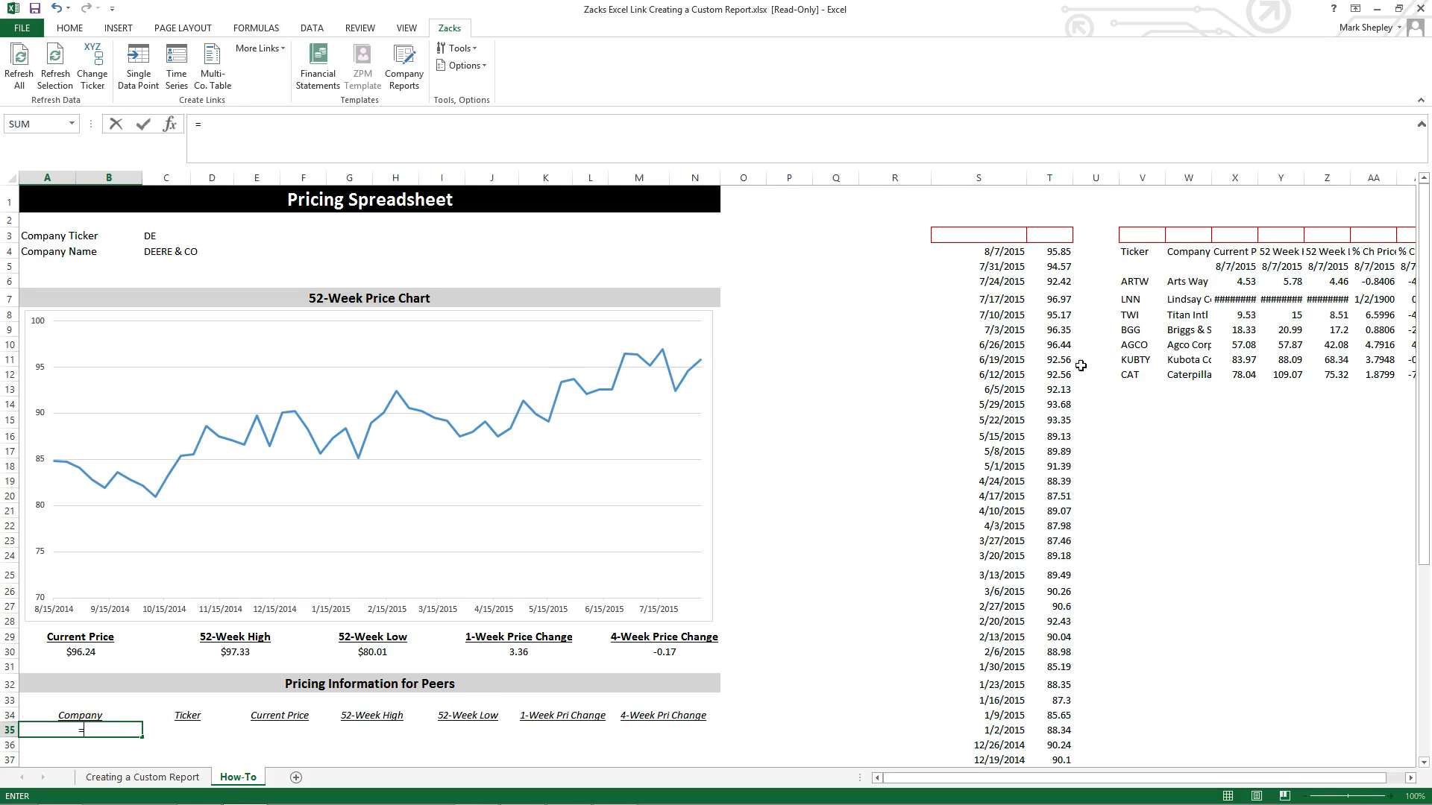
{"action": "left_click", "coordinate": [1182, 282]}
{"action": "key", "text": "Return"}
{"action": "left_click", "coordinate": [192, 728]}
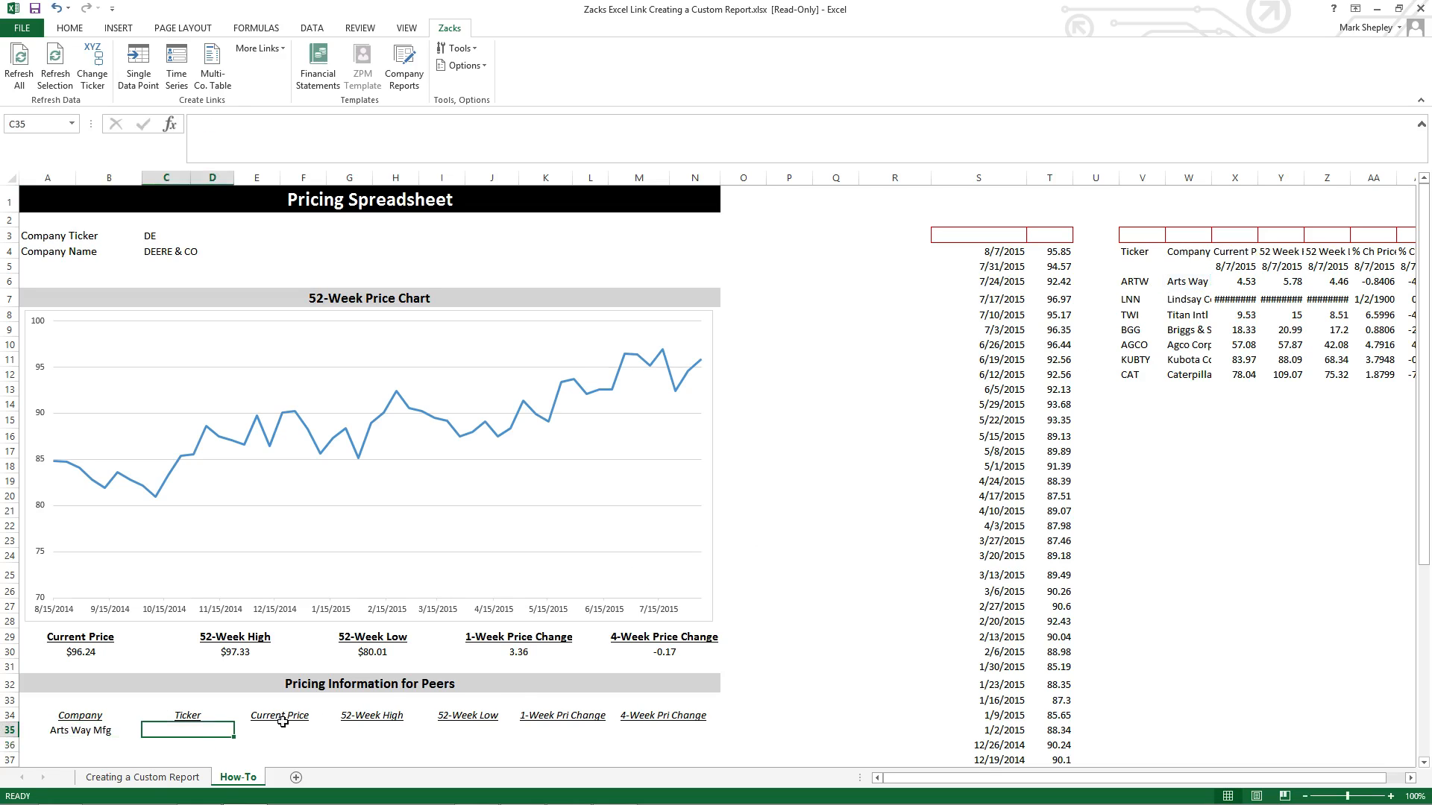
{"action": "type", "text": "="}
{"action": "left_click", "coordinate": [1133, 283]}
{"action": "key", "text": "Return"}
{"action": "left_click", "coordinate": [283, 731]}
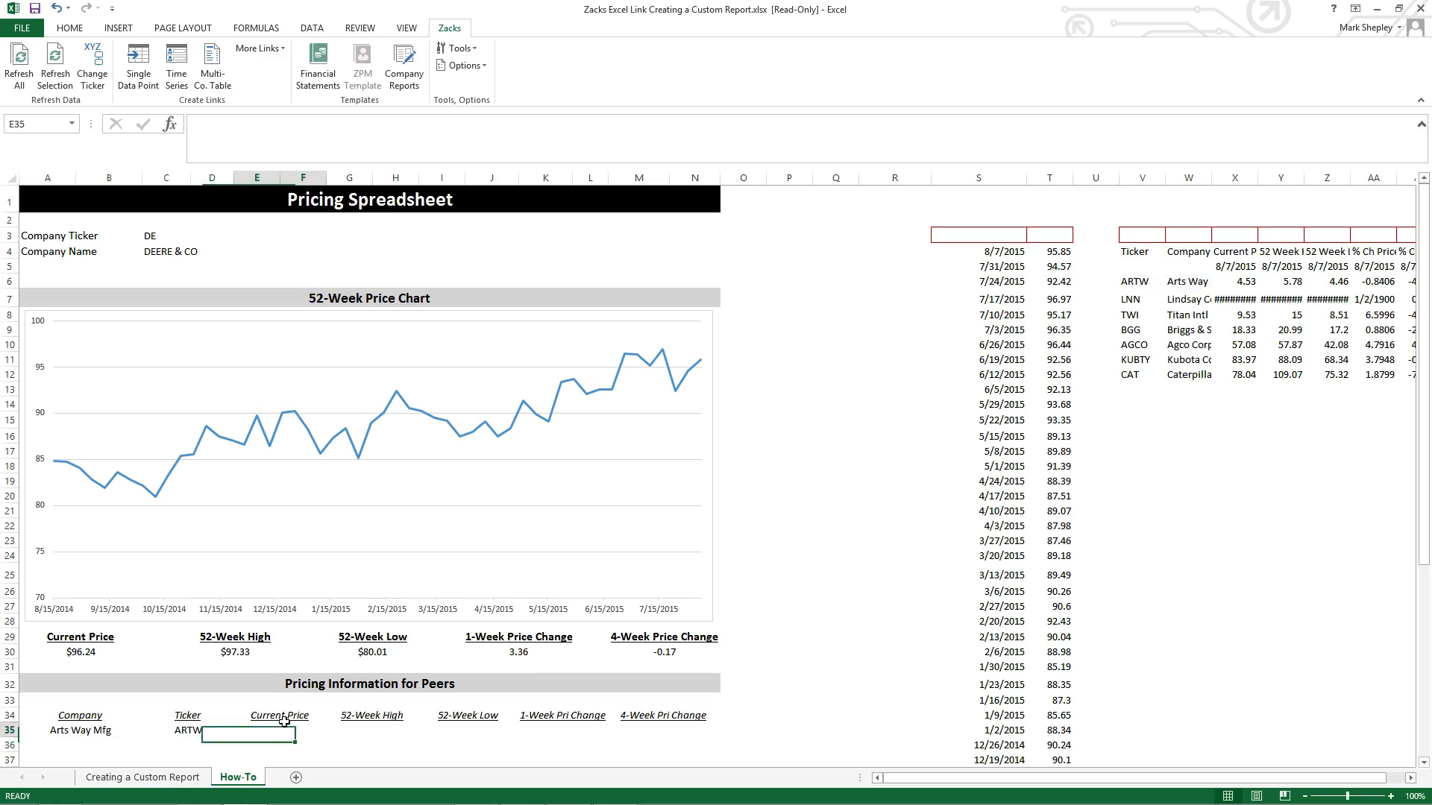
{"action": "type", "text": "="}
{"action": "left_click", "coordinate": [289, 733]}
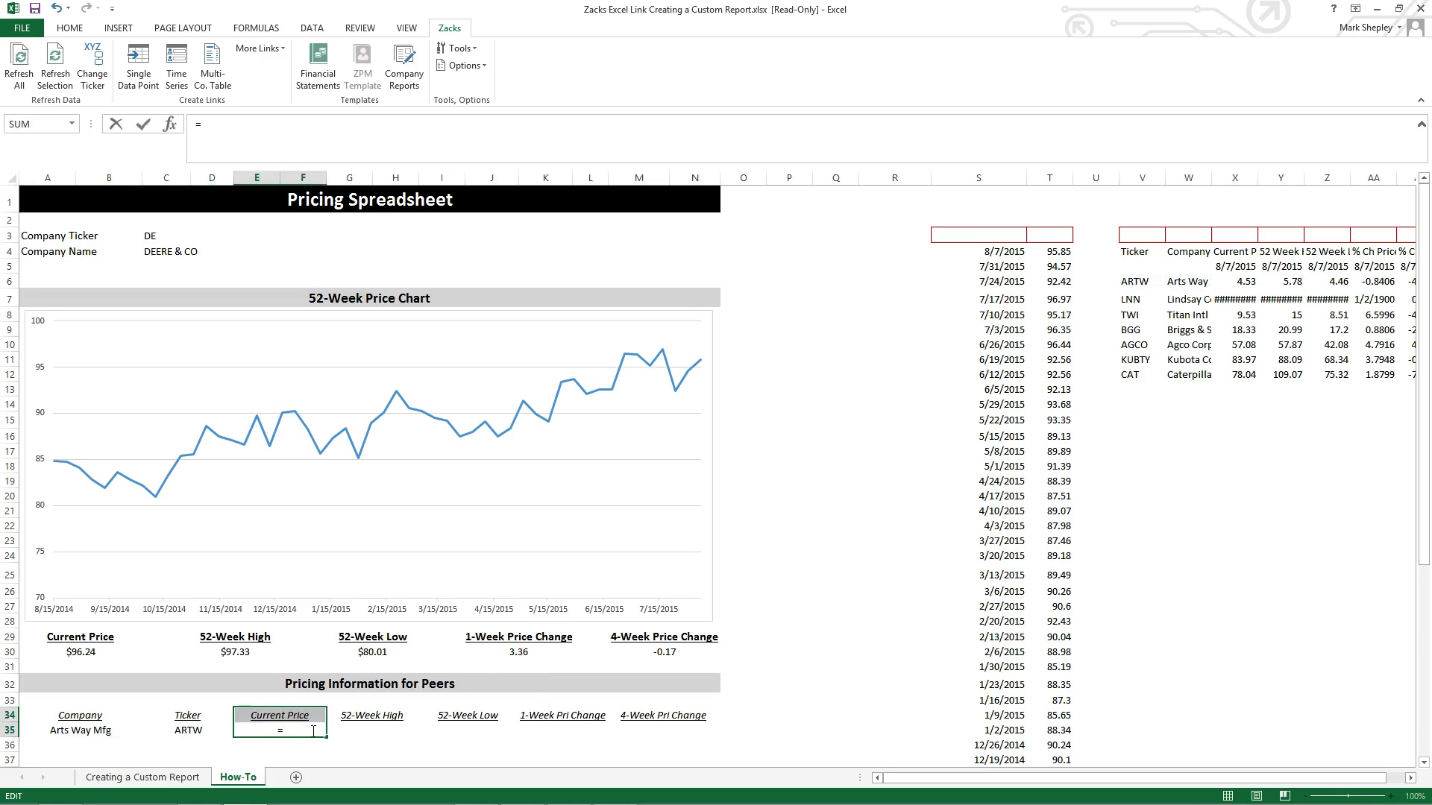
{"action": "key", "text": "Escape"}
Link the first peer's Current Price cell E35 to X6
{"action": "left_click", "coordinate": [295, 732]}
{"action": "type", "text": "="}
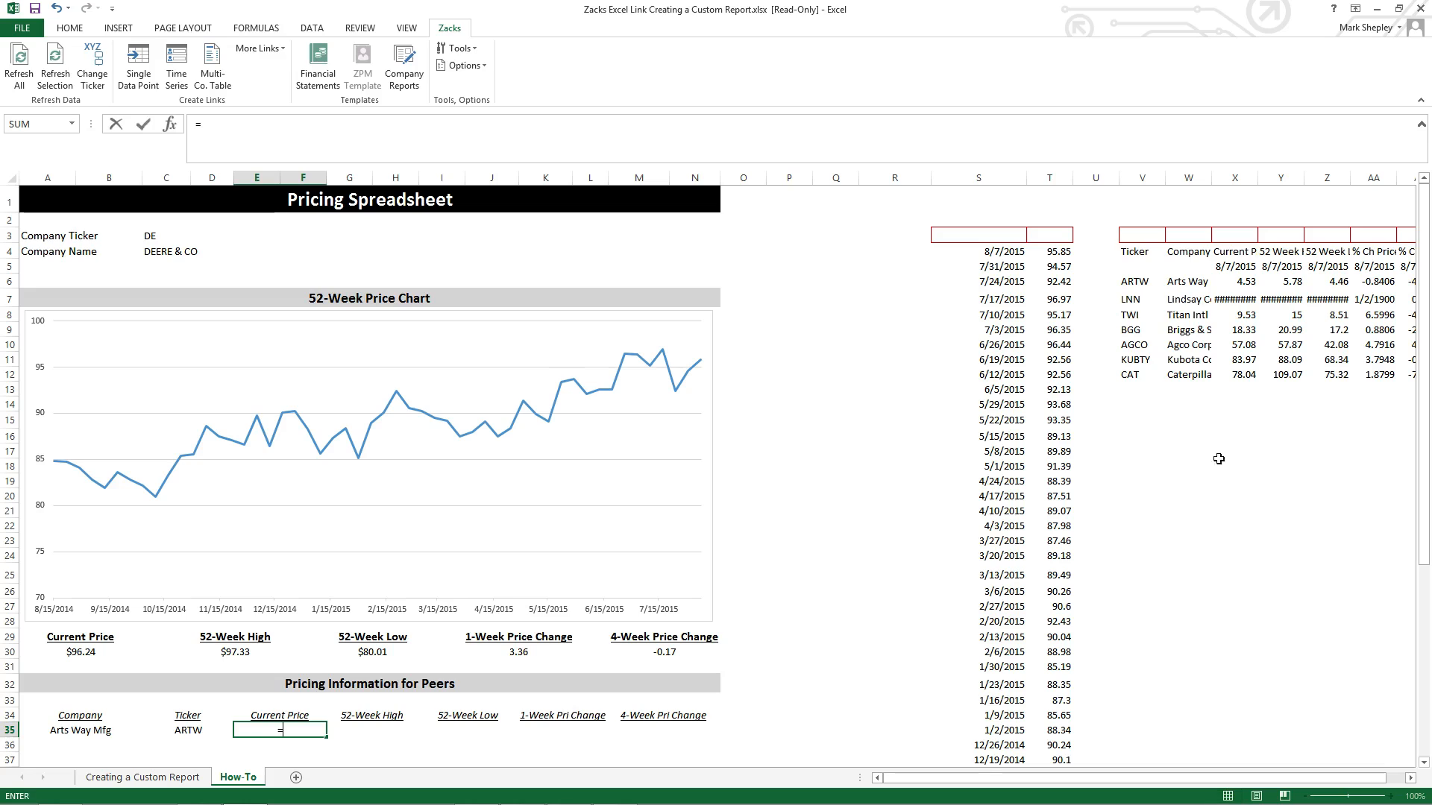
{"action": "left_click", "coordinate": [1231, 282]}
{"action": "key", "text": "Return"}
Link the first peer's 52-Week High cell G35 to Y6 and 52-Week Low cell I35 to Z6
{"action": "left_click", "coordinate": [388, 729]}
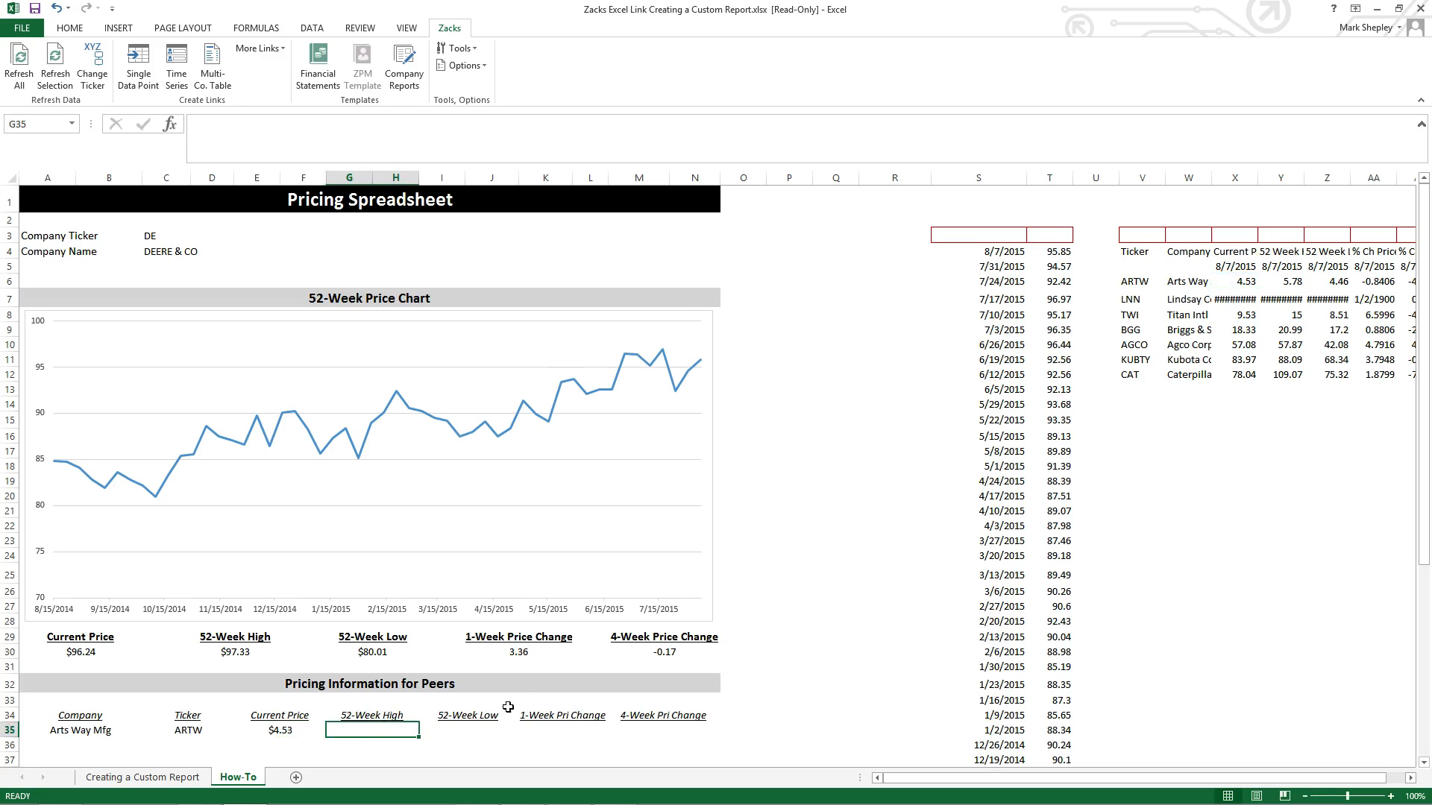
{"action": "type", "text": "="}
{"action": "left_click", "coordinate": [1282, 282]}
{"action": "key", "text": "Return"}
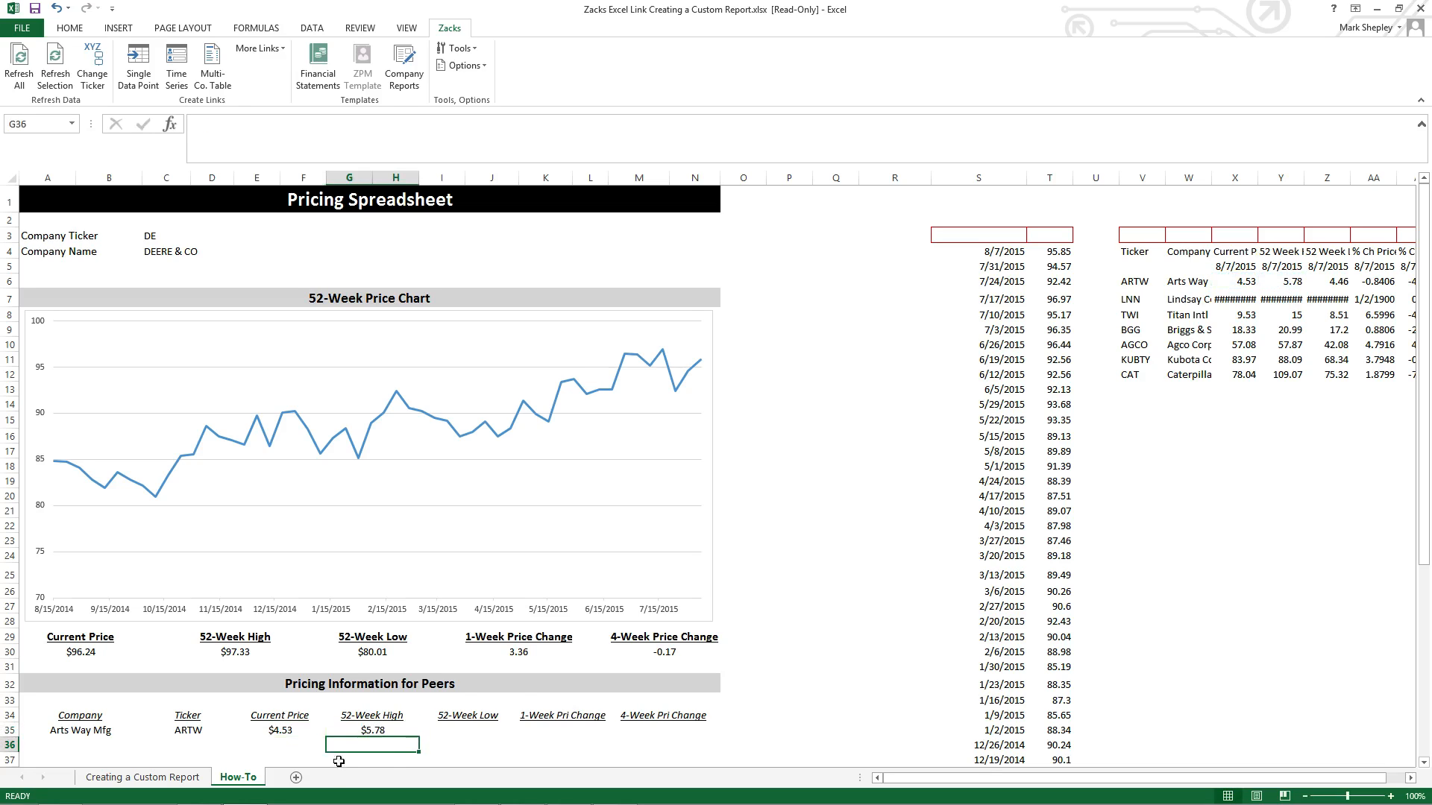
{"action": "left_click", "coordinate": [481, 730]}
{"action": "type", "text": "="}
{"action": "left_click", "coordinate": [1338, 283]}
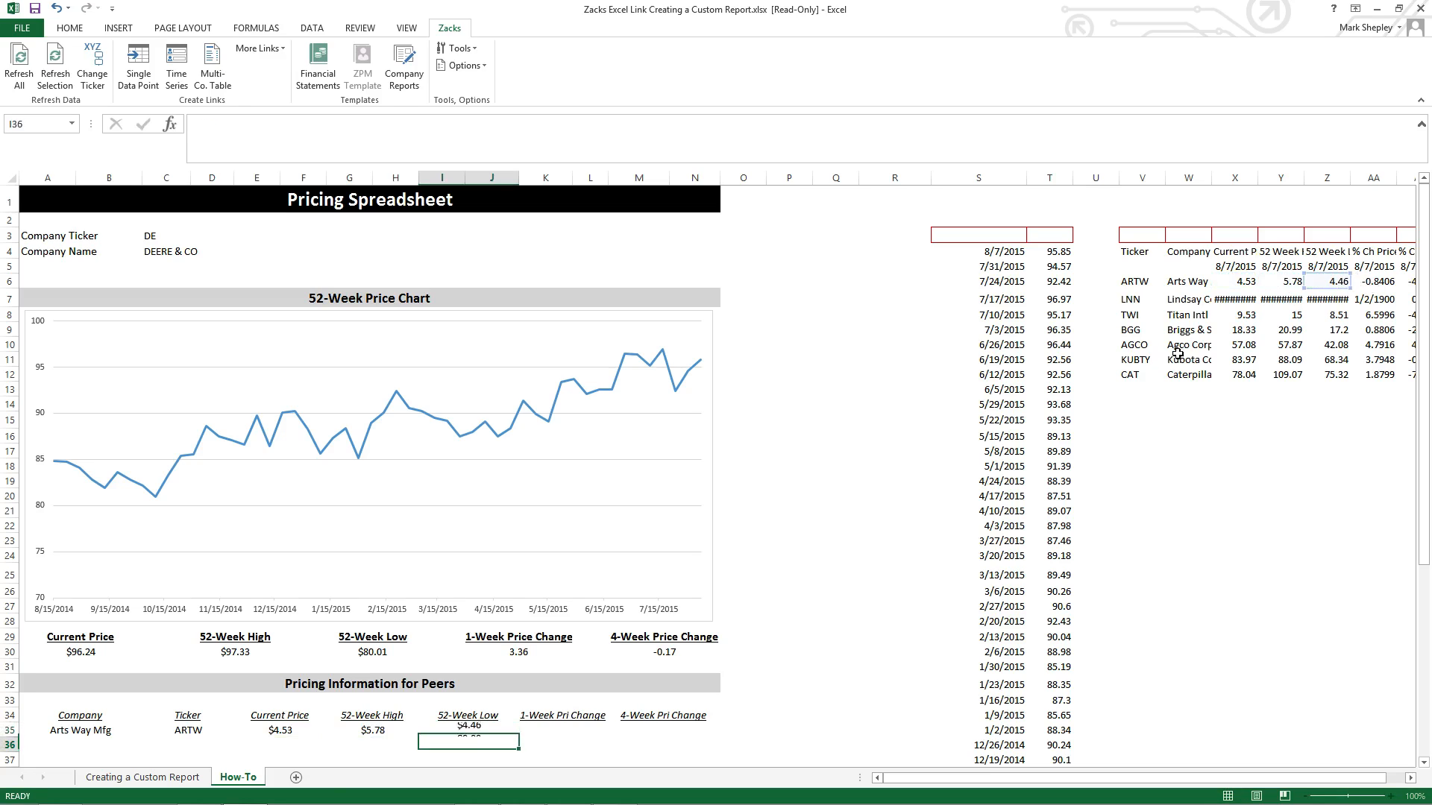
{"action": "key", "text": "Return"}
Link the first peer's 1-week price change cell K35 to AA6 and 4-week price change cell M35 to AB6
{"action": "left_click", "coordinate": [565, 729]}
{"action": "type", "text": "="}
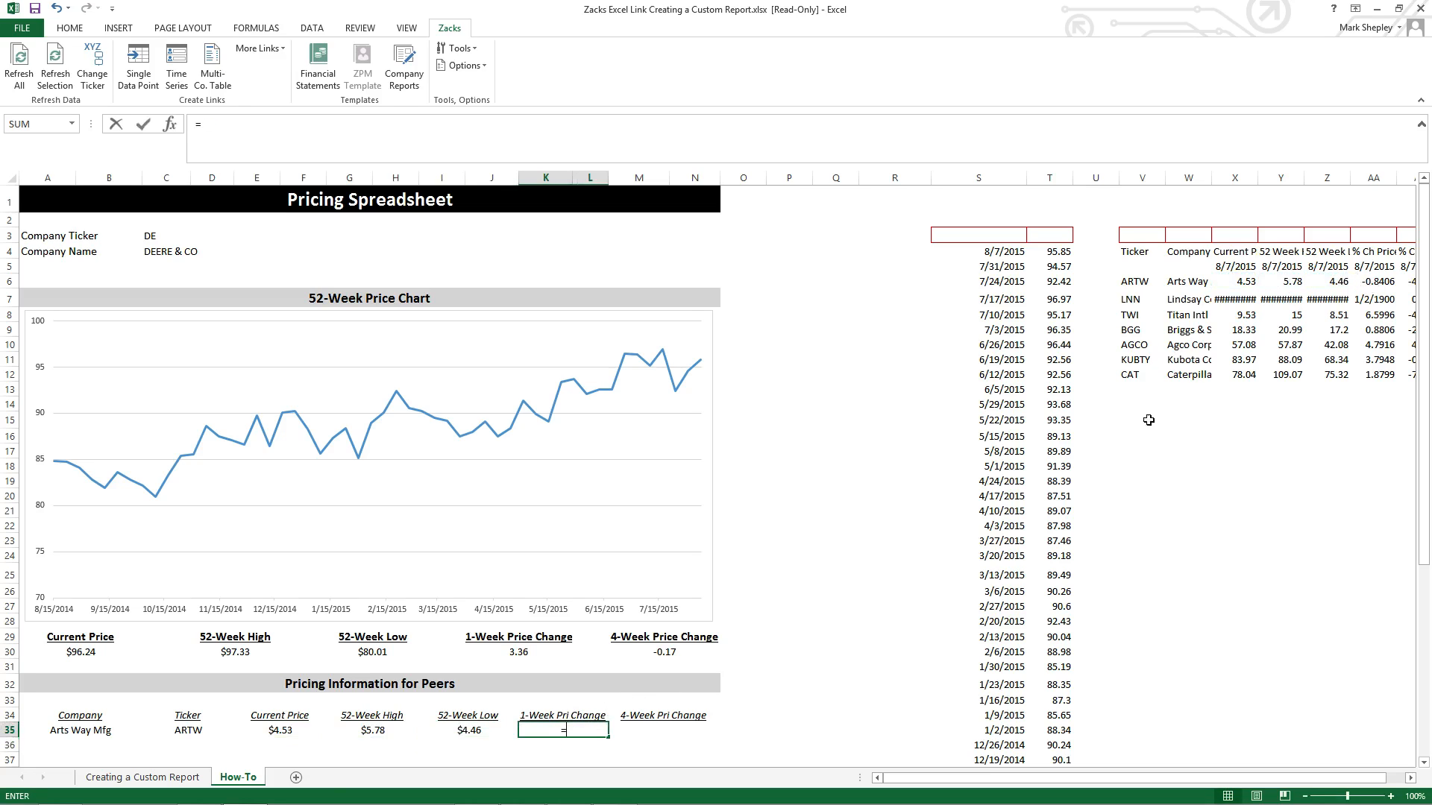
{"action": "left_click", "coordinate": [1374, 282]}
{"action": "key", "text": "Return"}
{"action": "left_click", "coordinate": [673, 727]}
{"action": "type", "text": "="}
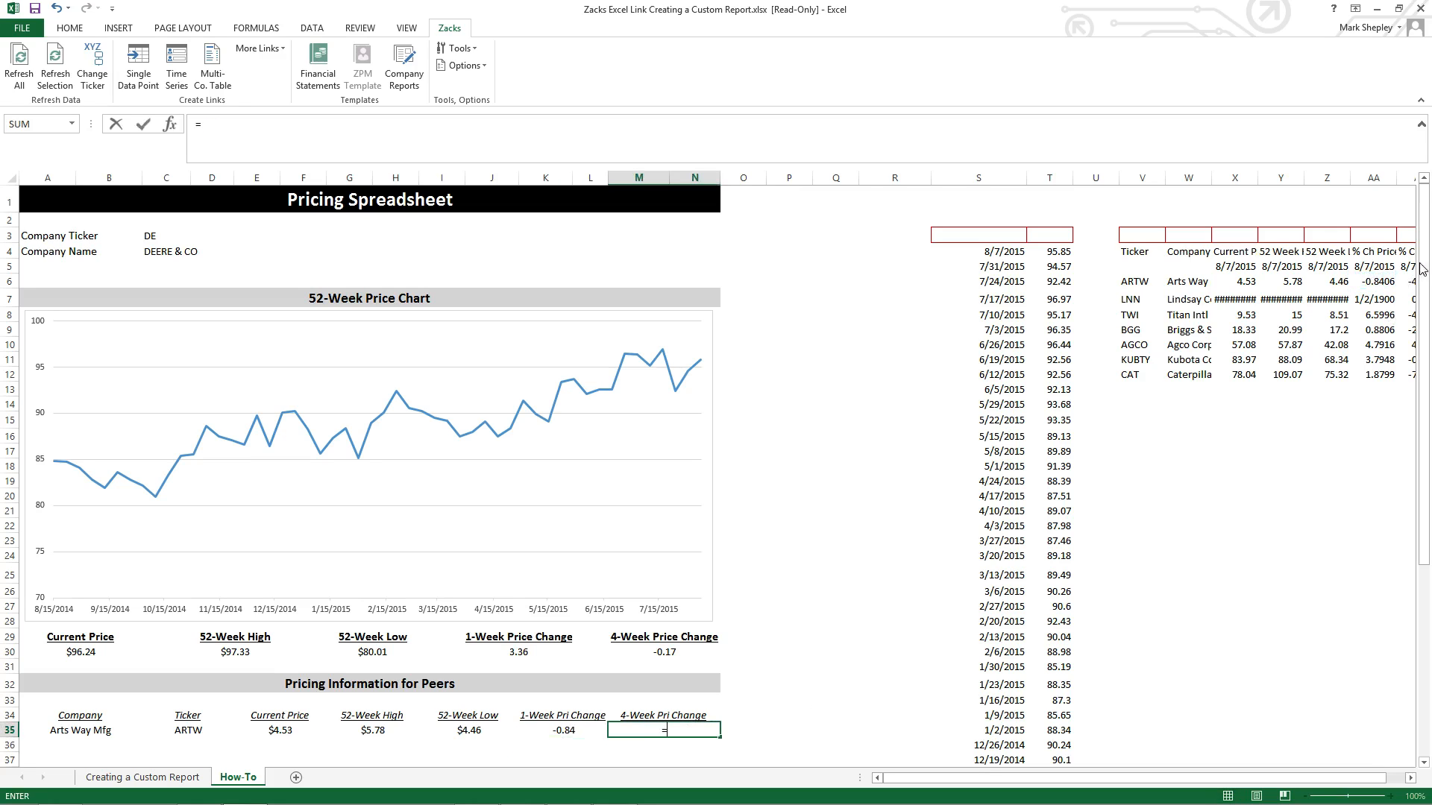
{"action": "left_click", "coordinate": [1404, 281]}
{"action": "key", "text": "Return"}
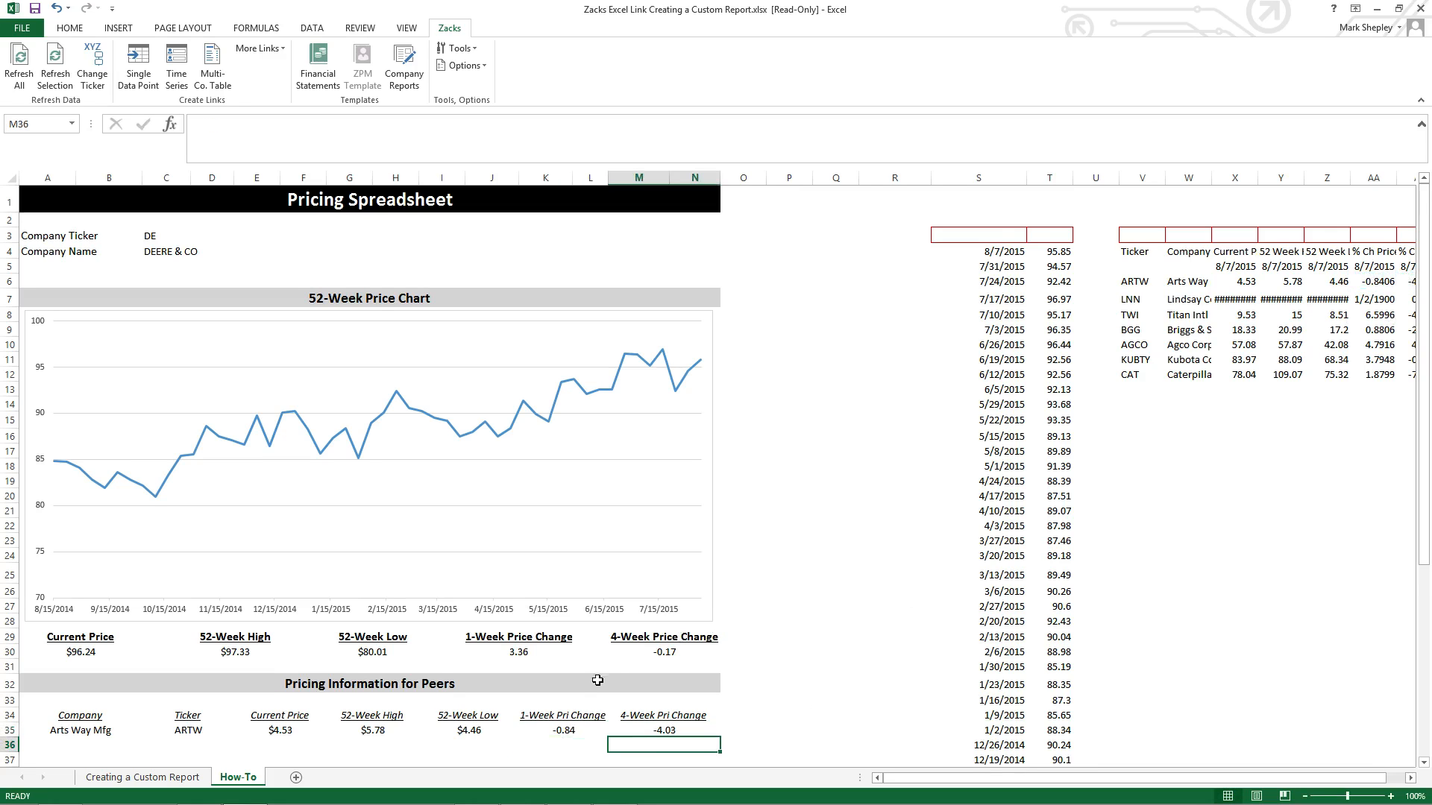
Fill the first peer row's formulas in A35:N35 down to row 41 for the other six peers
{"action": "scroll", "coordinate": [347, 742], "scroll_direction": "down", "scroll_amount": 1}
{"action": "left_click_drag", "start_coordinate": [80, 676], "coordinate": [720, 690]}
{"action": "left_click", "coordinate": [837, 639]}
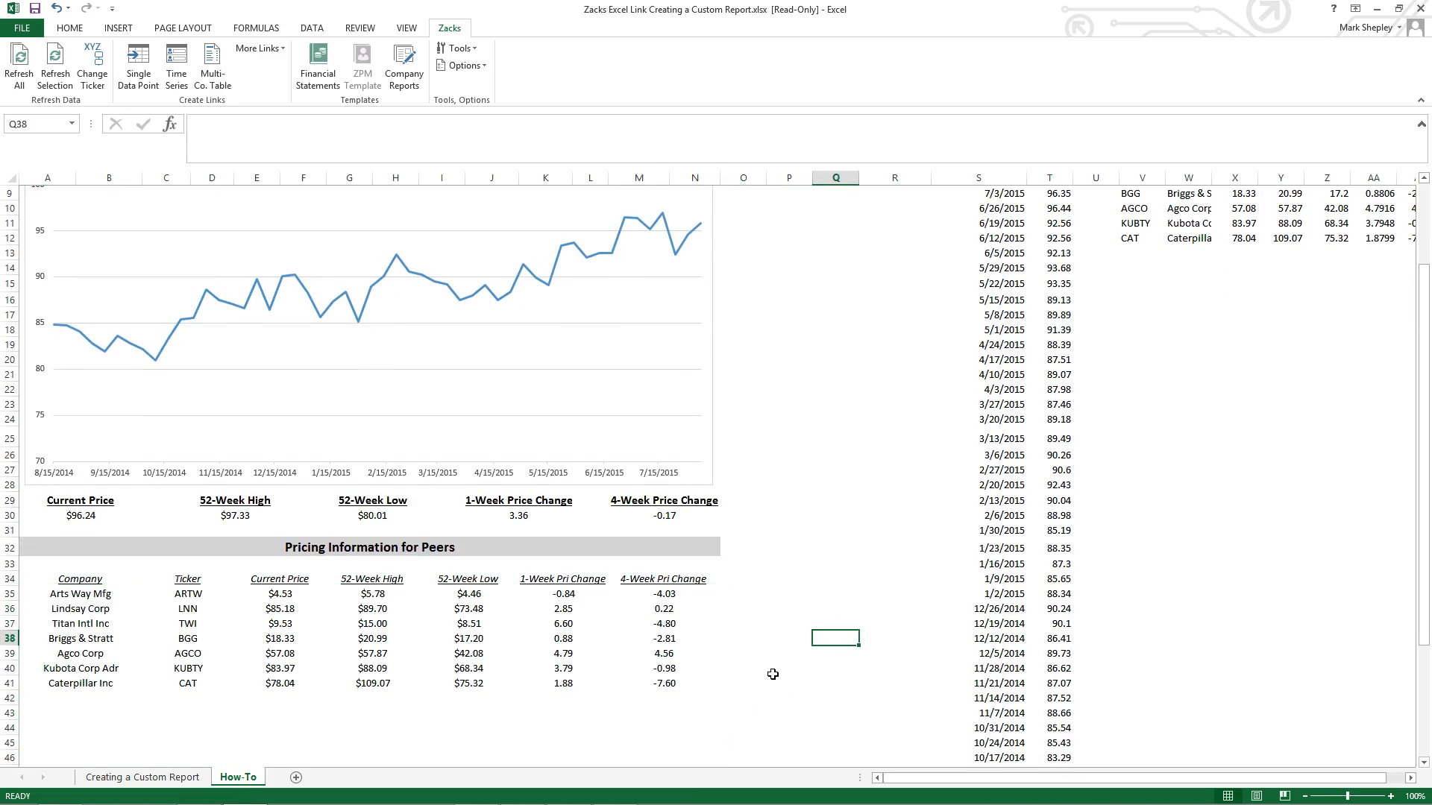
{"action": "scroll", "coordinate": [773, 667], "scroll_direction": "up", "scroll_amount": 3}
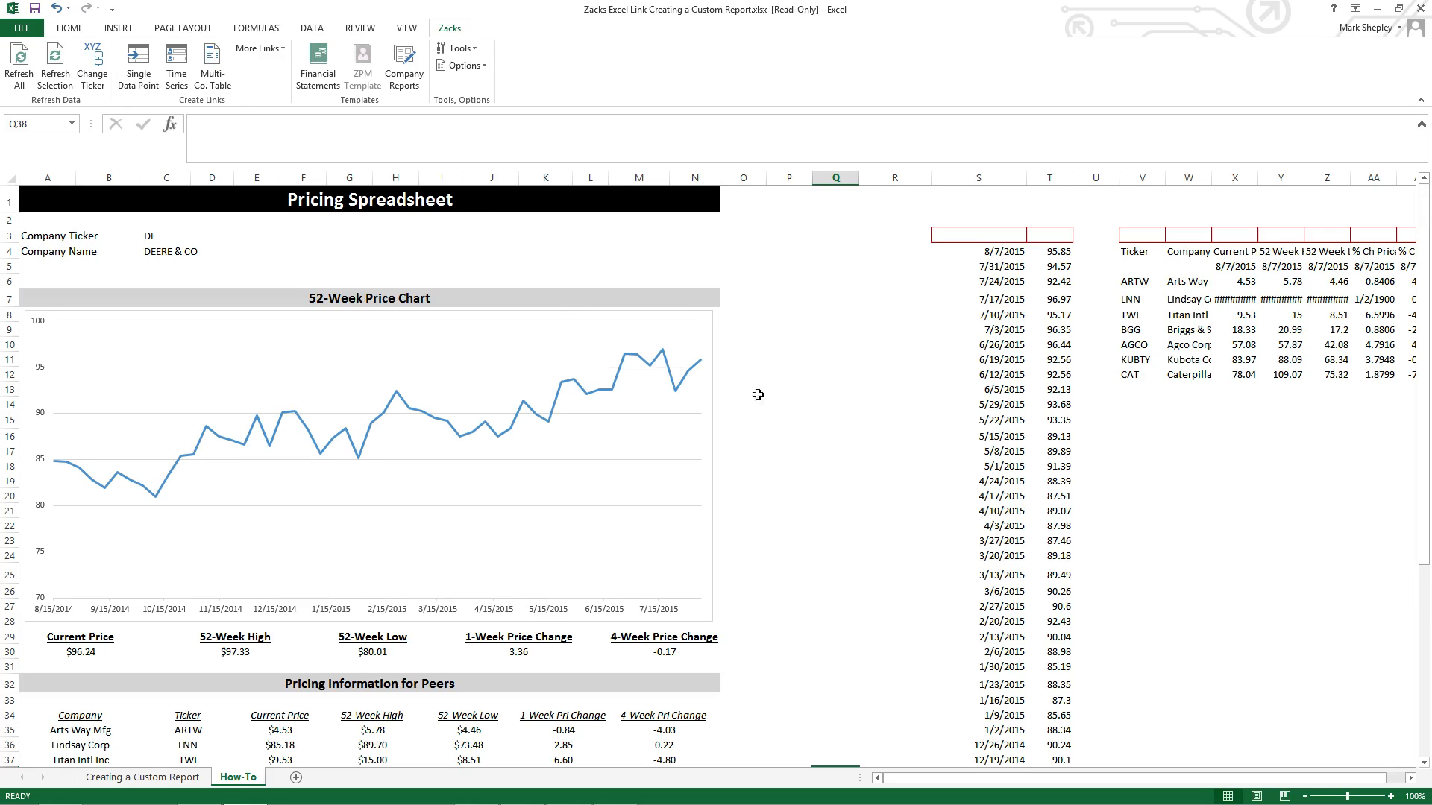
{"action": "scroll", "coordinate": [818, 507], "scroll_direction": "down", "scroll_amount": 2}
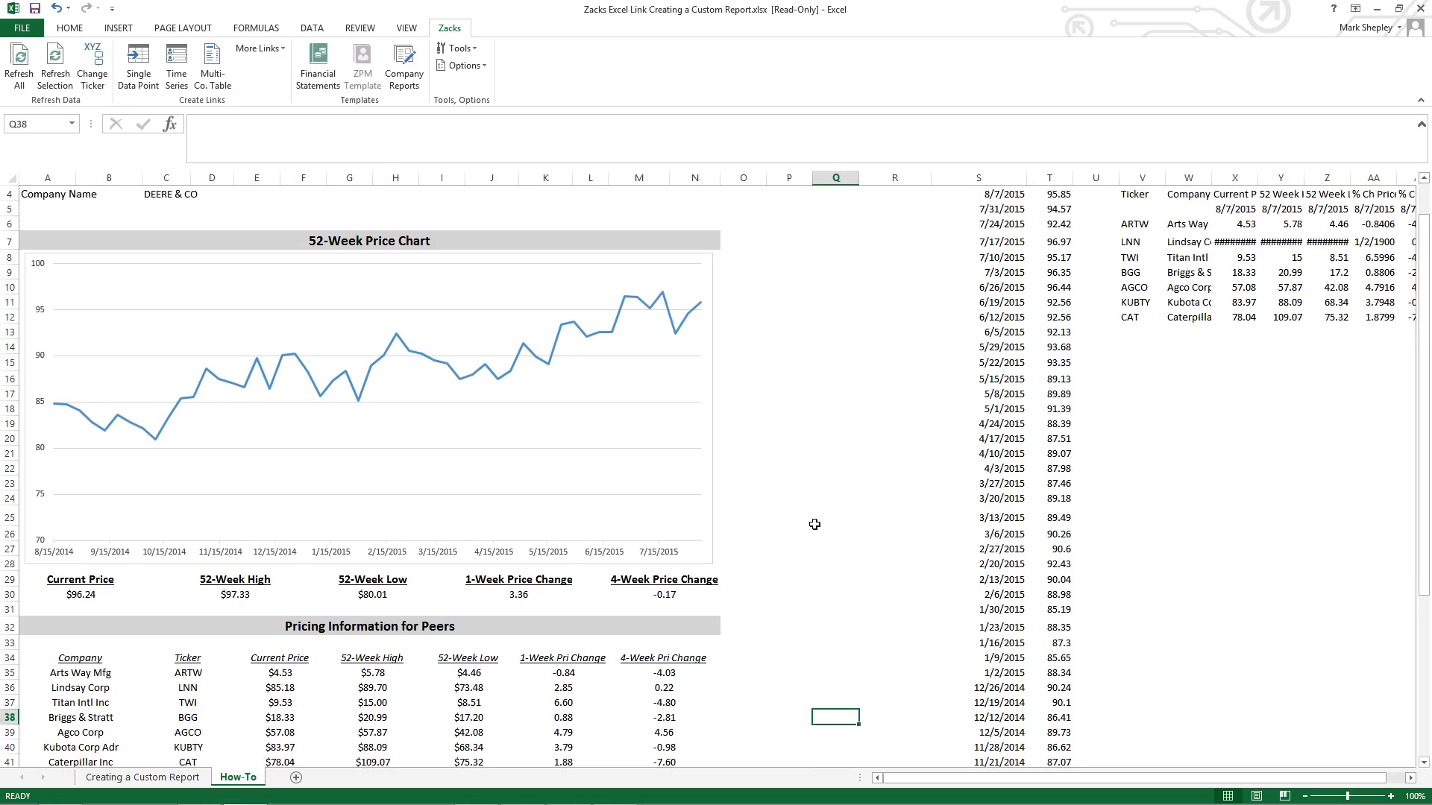
{"action": "scroll", "coordinate": [662, 281], "scroll_direction": "up", "scroll_amount": 2}
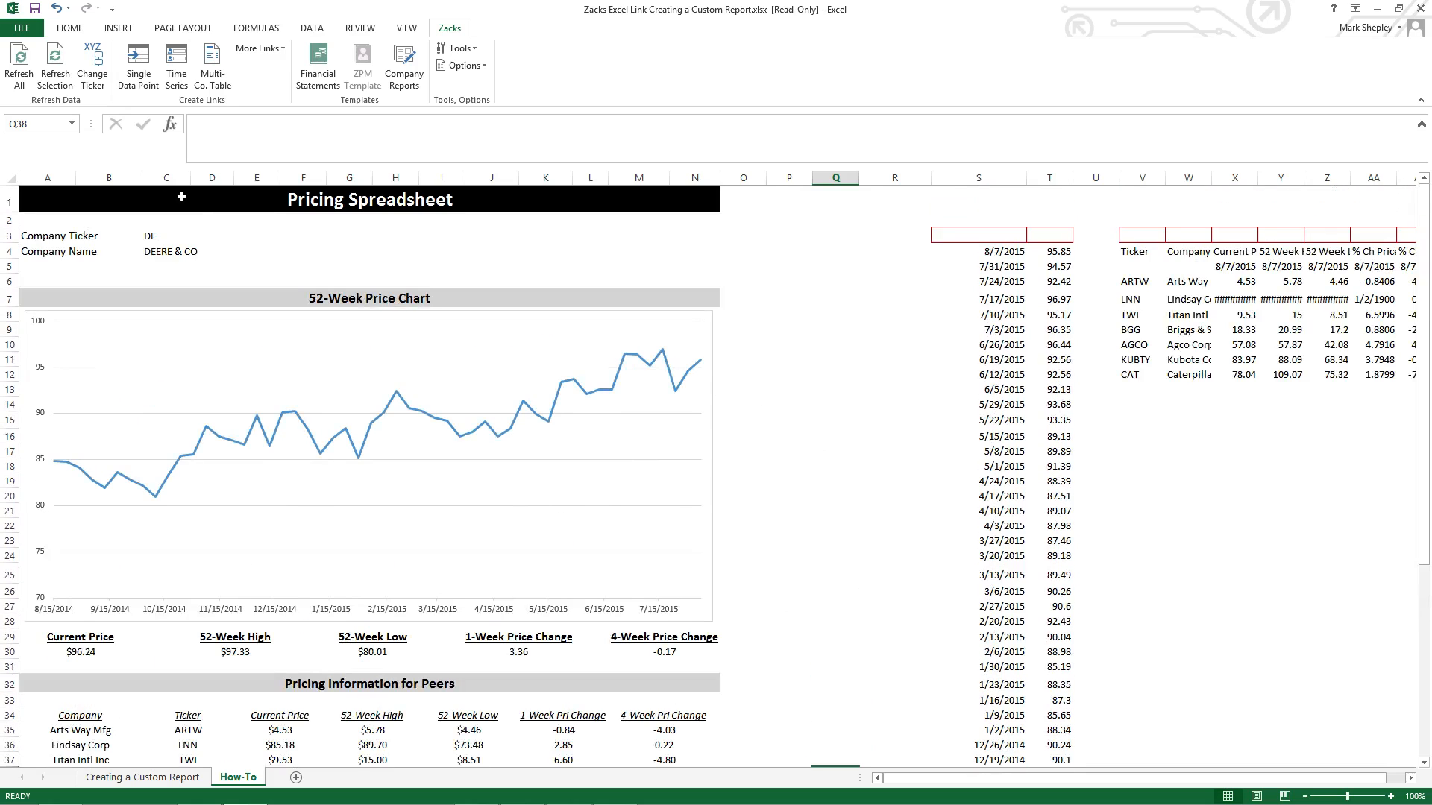
{"action": "scroll", "coordinate": [473, 400], "scroll_direction": "down", "scroll_amount": 1}
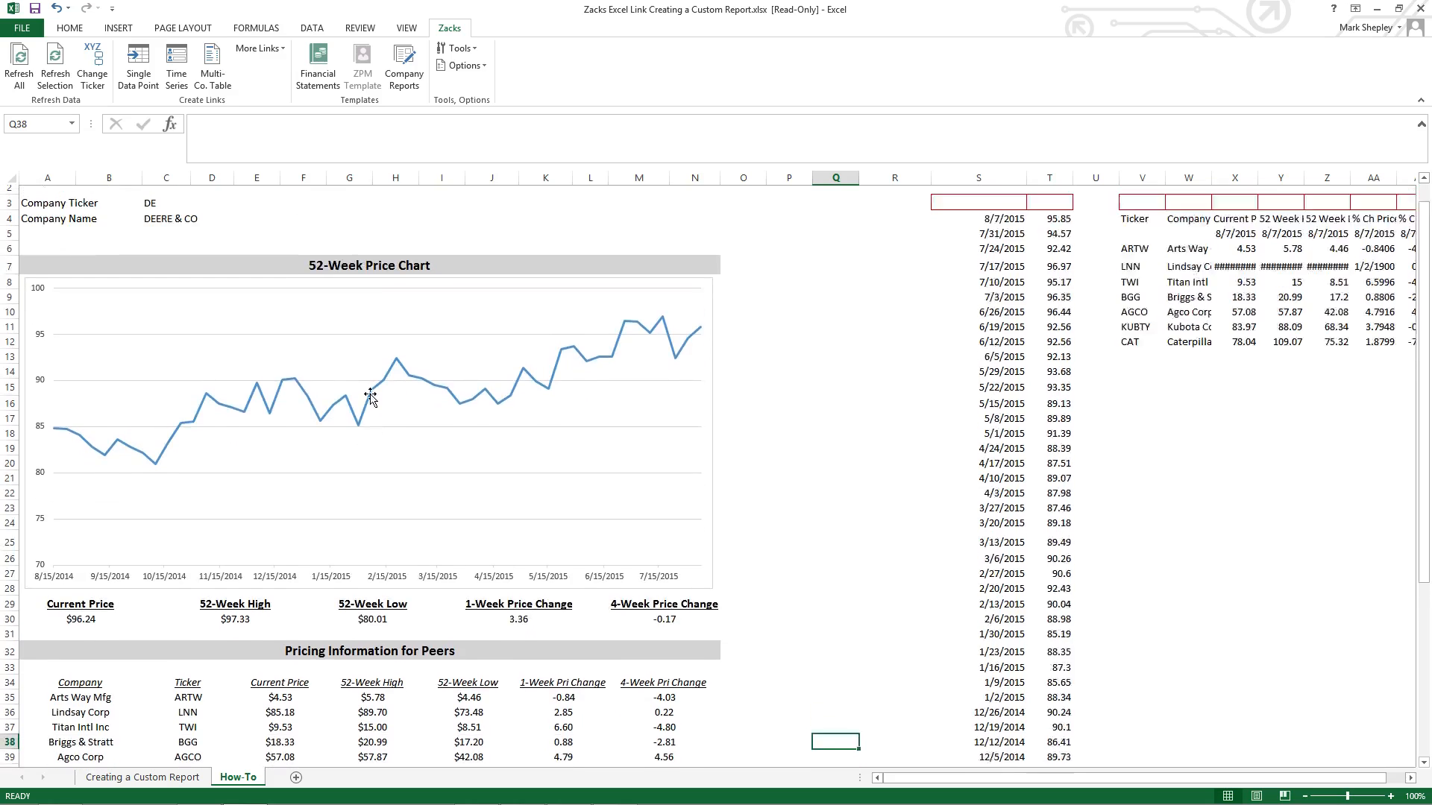
{"action": "scroll", "coordinate": [358, 395], "scroll_direction": "up", "scroll_amount": 1}
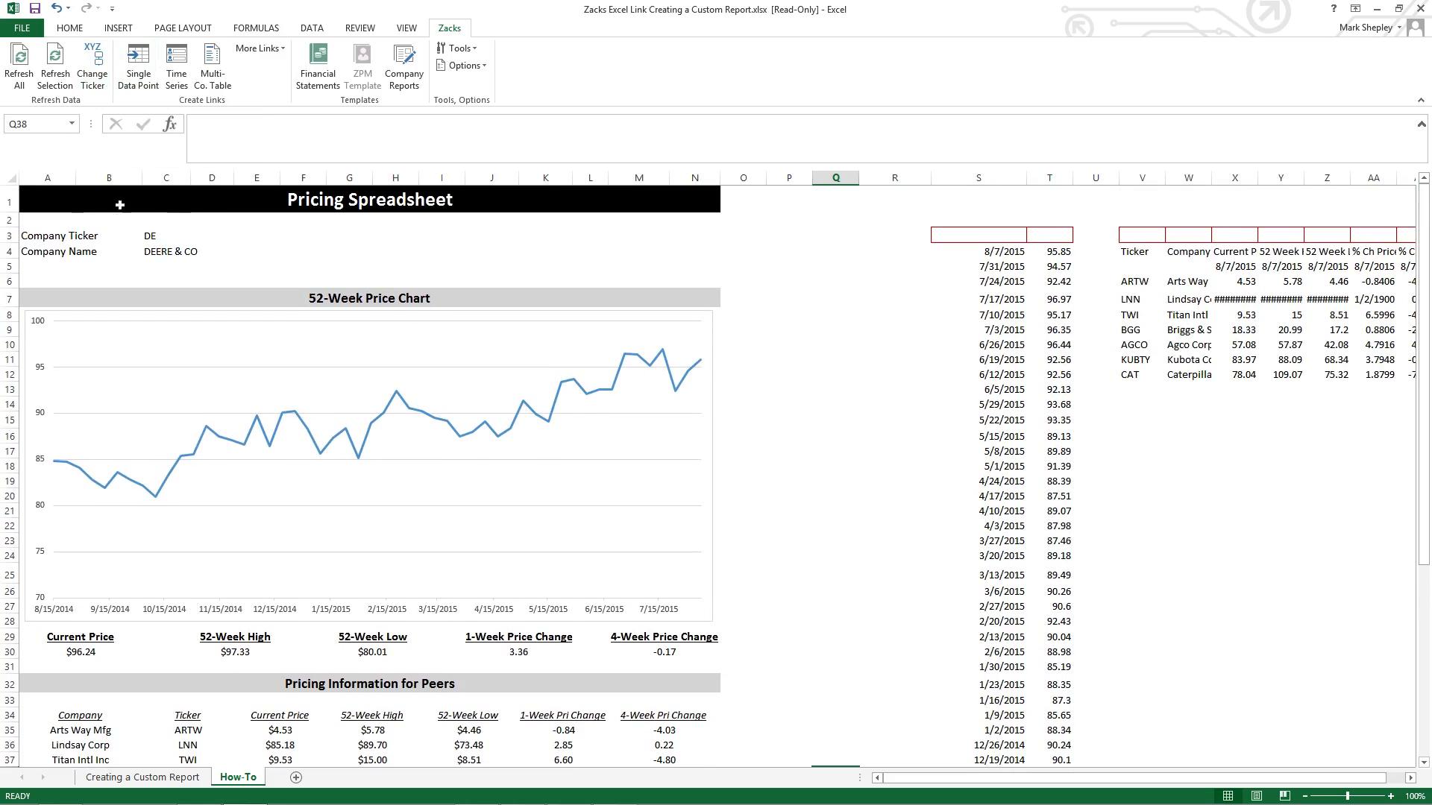
Set the report range A1:N47 as the sheet's print area
{"action": "left_click_drag", "start_coordinate": [77, 197], "coordinate": [504, 683]}
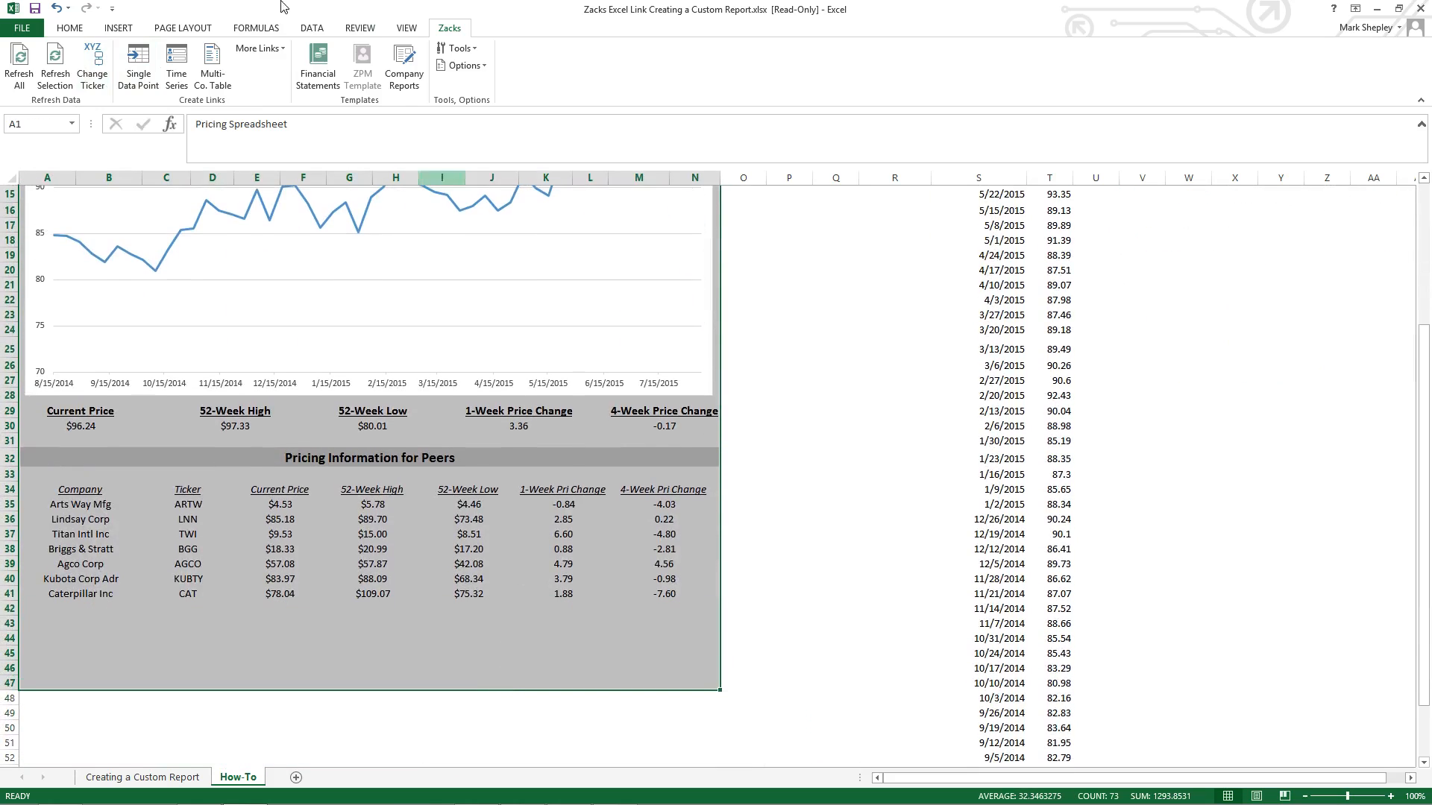
{"action": "left_click", "coordinate": [183, 27]}
{"action": "left_click", "coordinate": [229, 78]}
{"action": "left_click", "coordinate": [246, 98]}
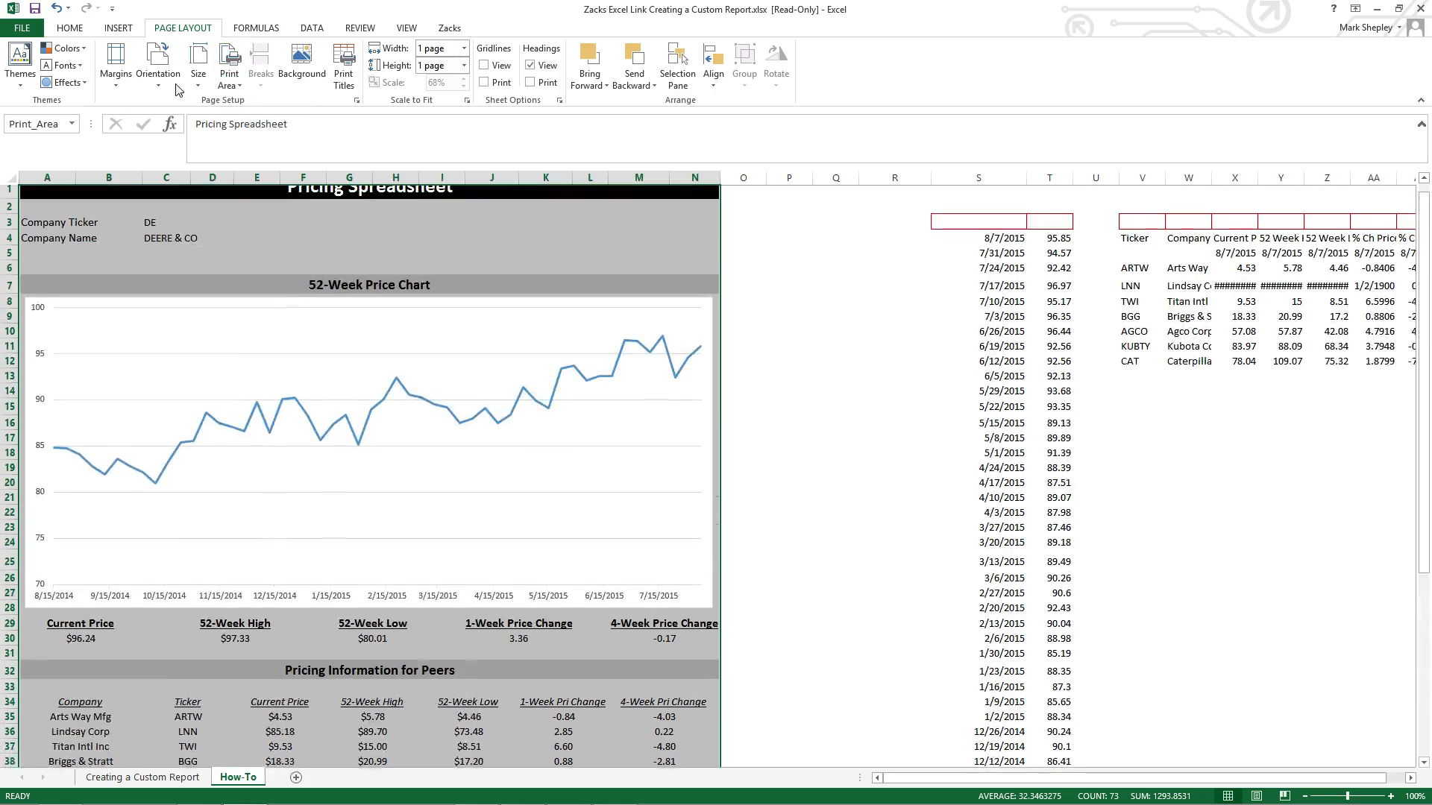
Check the report in print preview and return to the Creating a Custom Report sheet
{"action": "left_click", "coordinate": [21, 28]}
{"action": "left_click", "coordinate": [38, 210]}
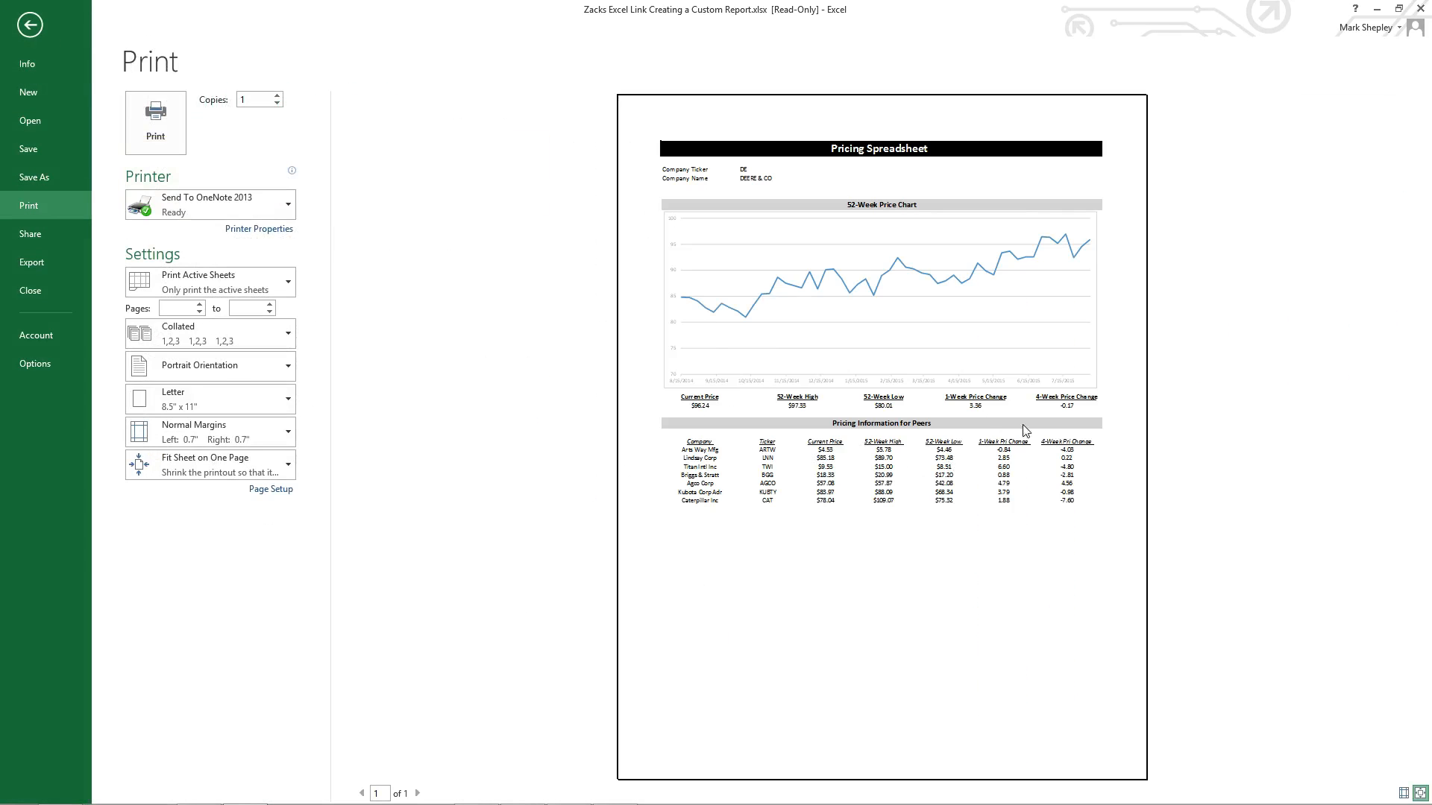
{"action": "left_click", "coordinate": [32, 26]}
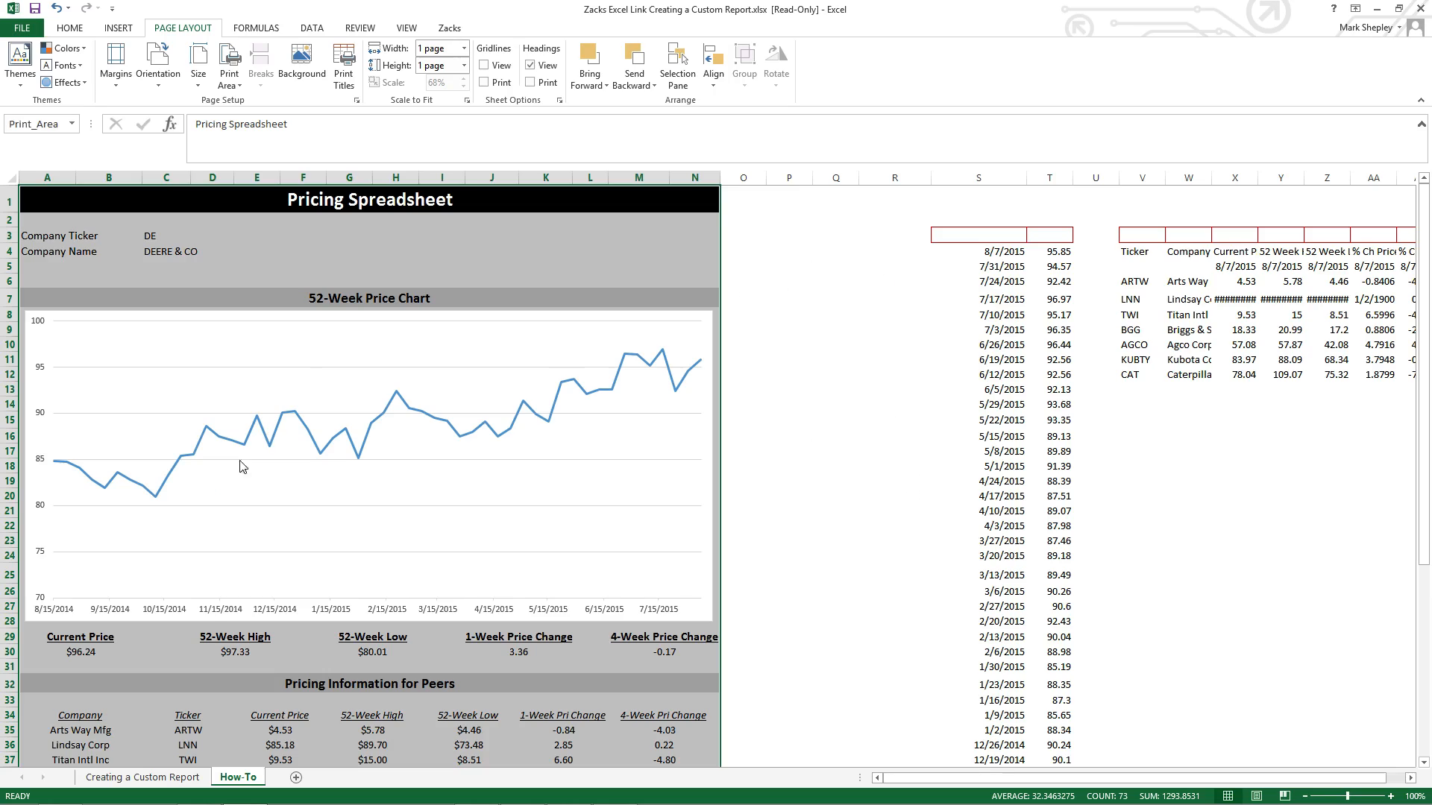
{"action": "left_click", "coordinate": [142, 777]}
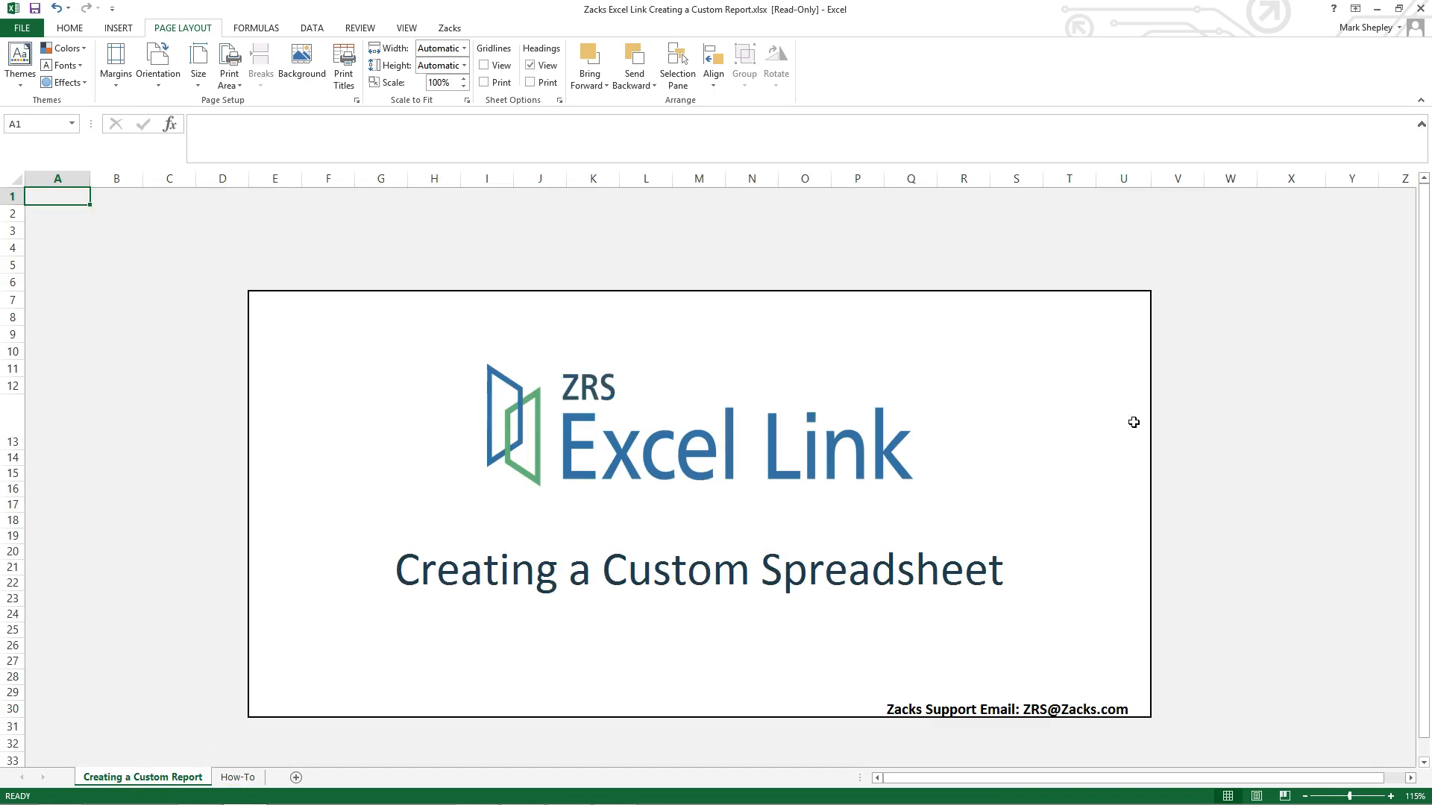